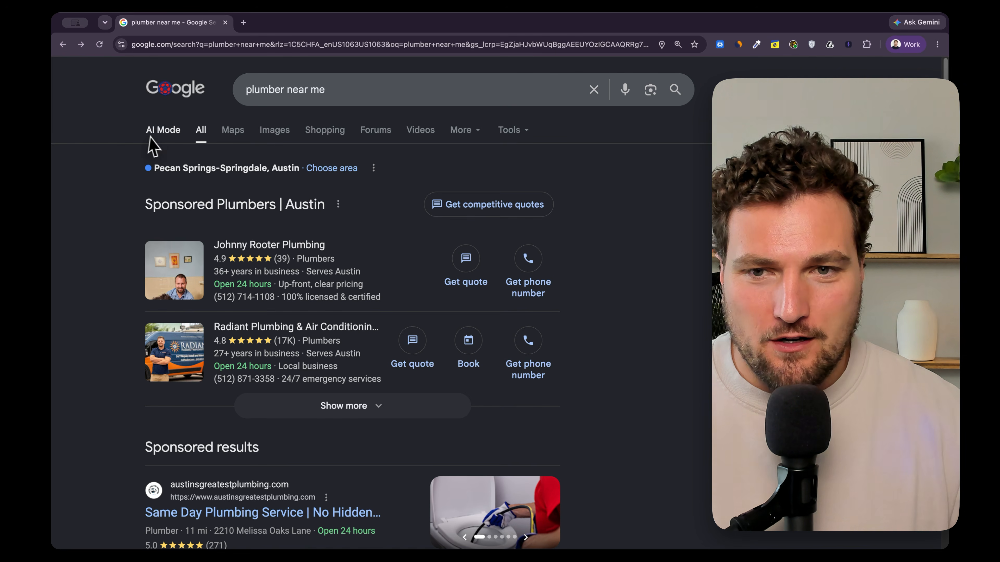
scroll(204, 187, down, 1)
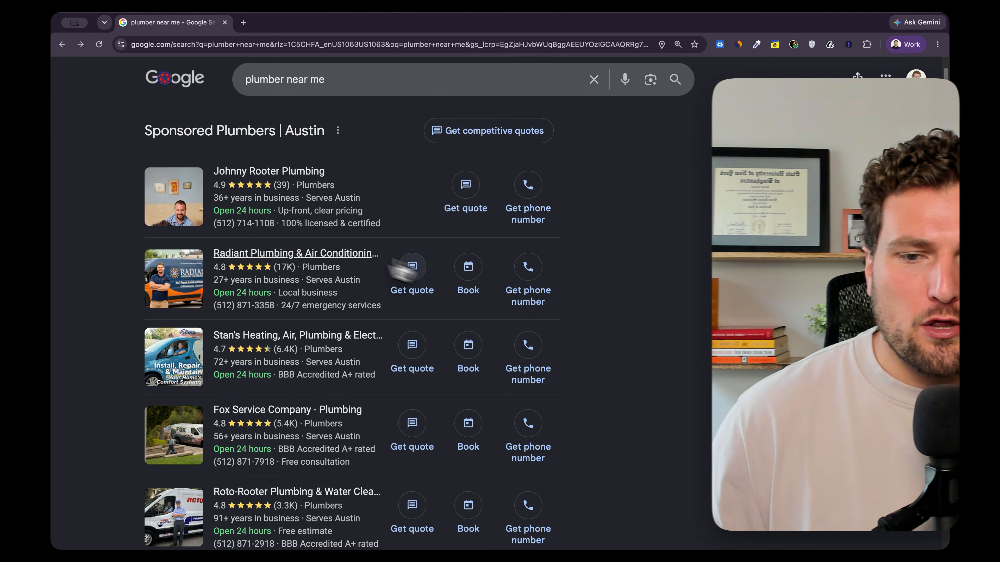
scroll(247, 258, down, 1)
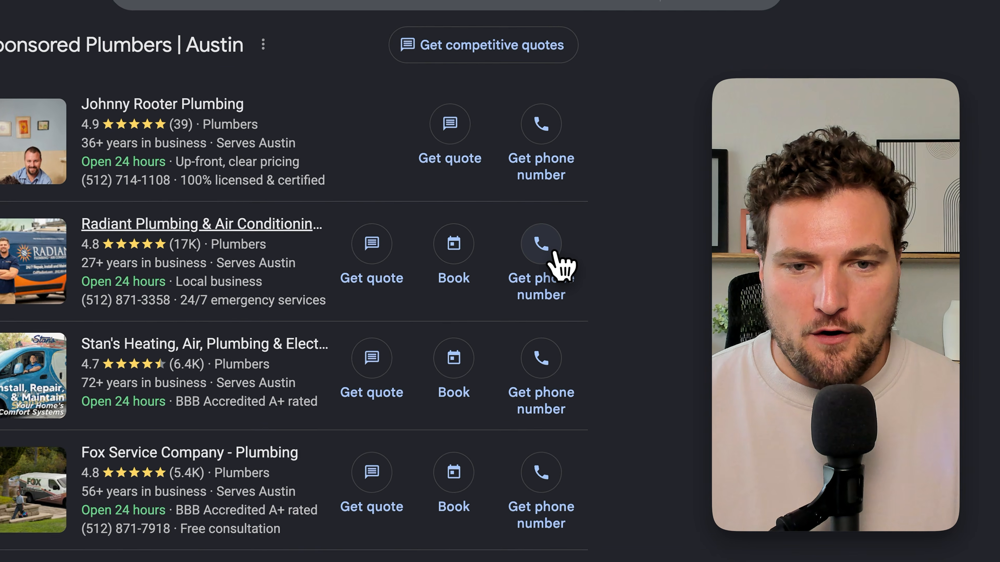
click(540, 254)
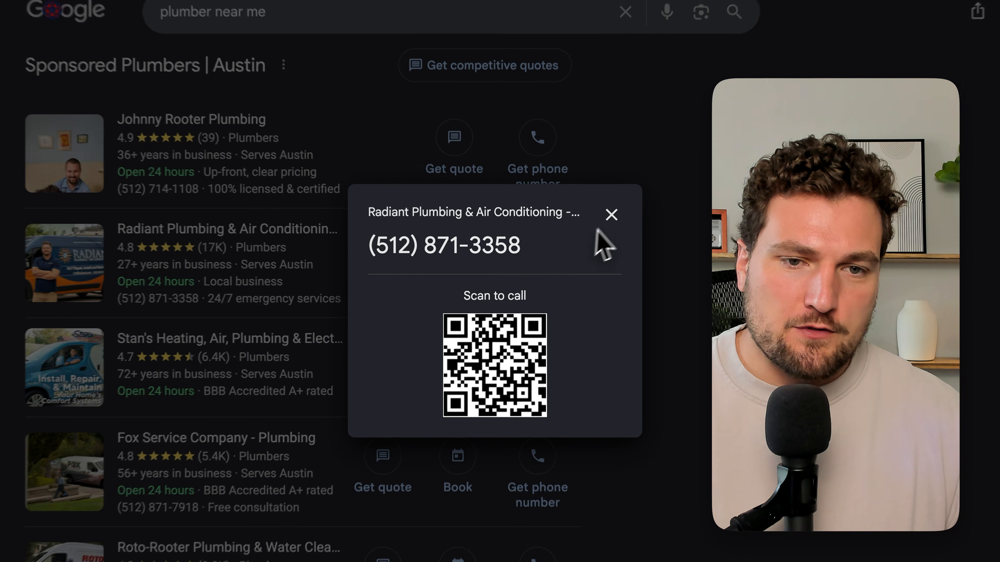
click(611, 215)
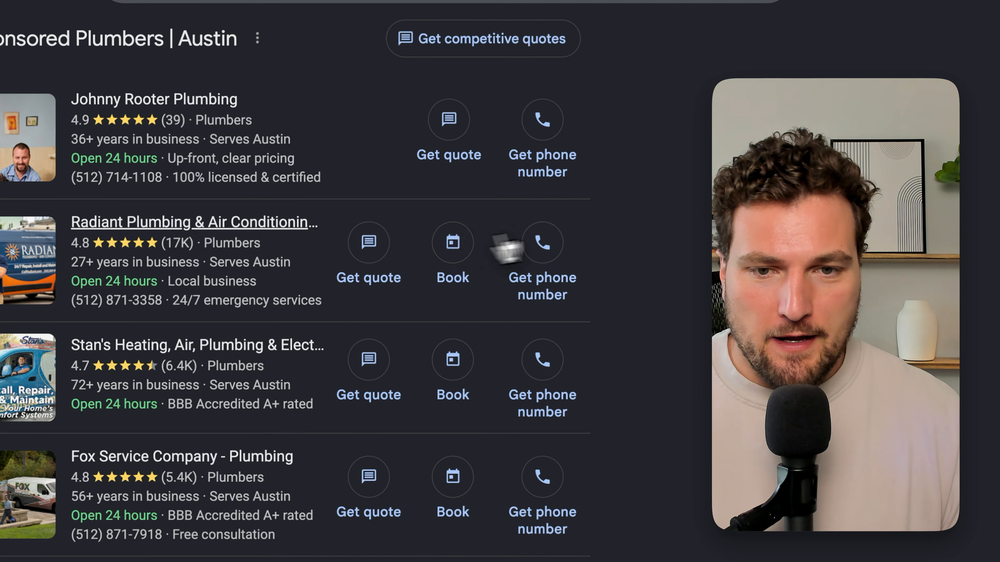
click(471, 246)
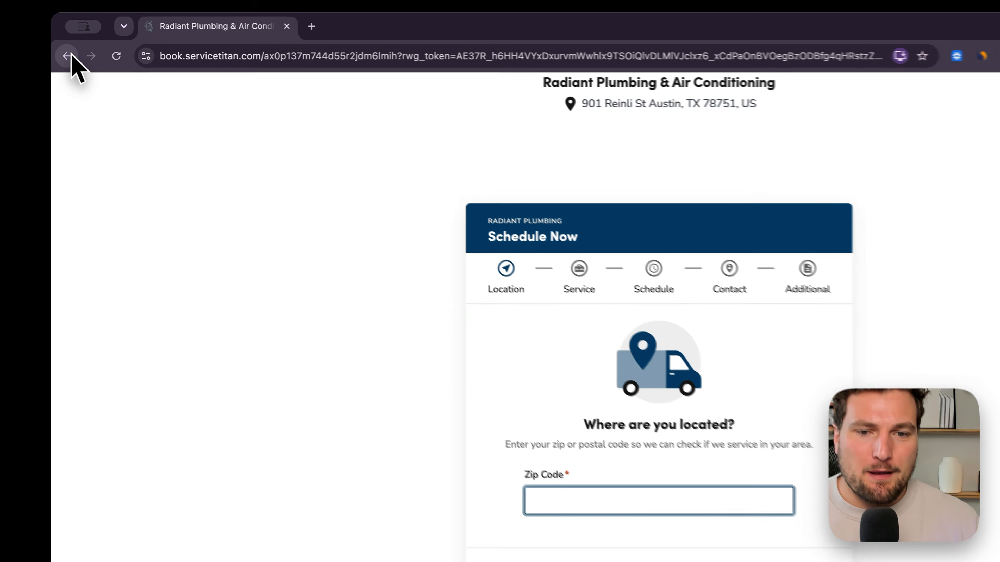
click(73, 59)
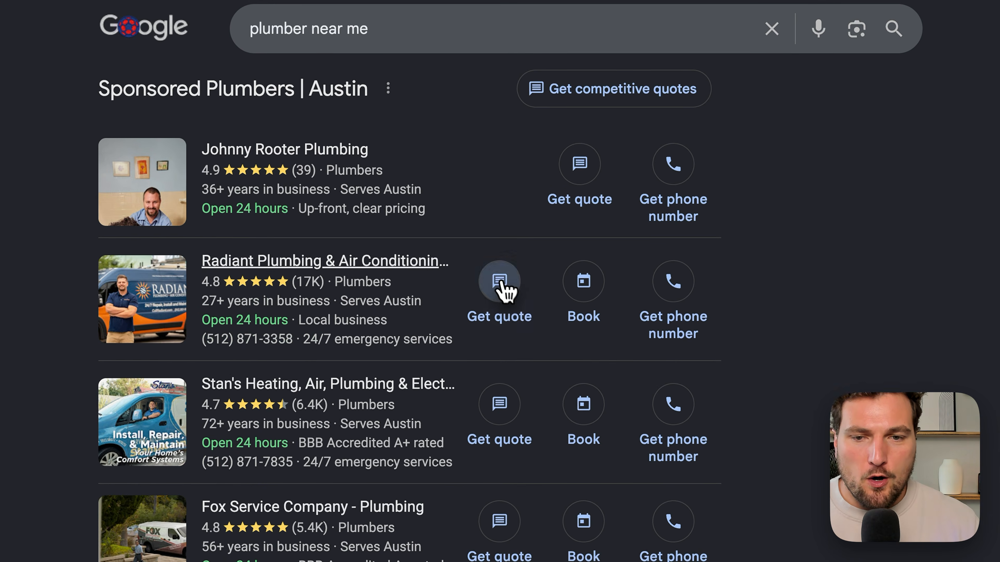
- Open Radiant Plumbing's quote request form and write the message "I need help with my toilet"
click(555, 331)
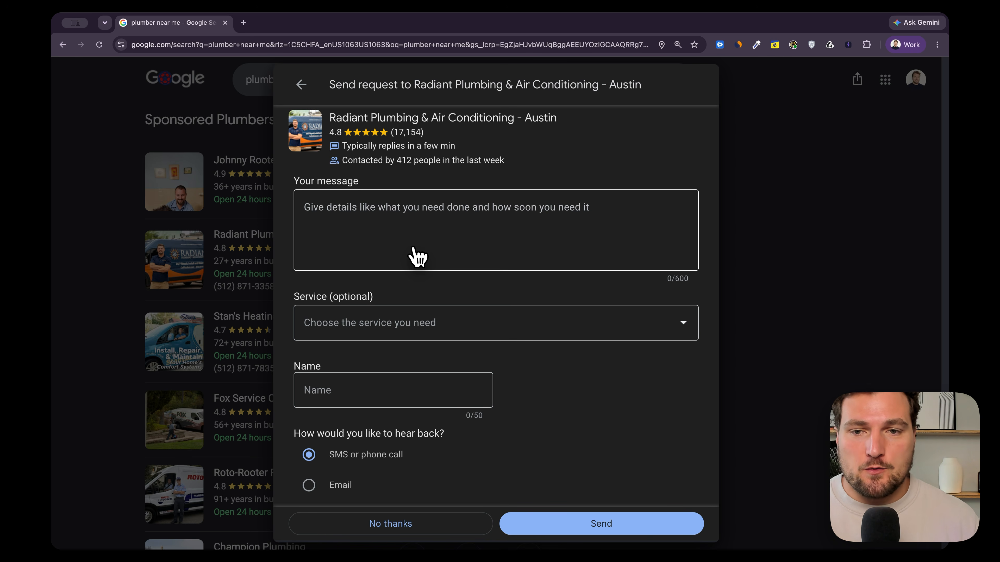
scroll(431, 206, down, 1)
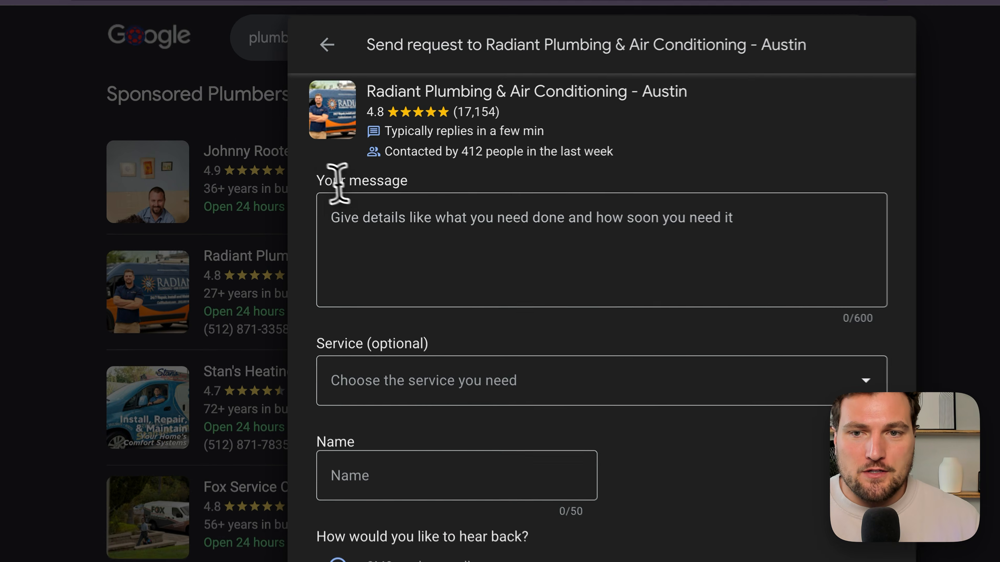
drag(319, 174, 442, 194)
click(455, 230)
text(I need help )
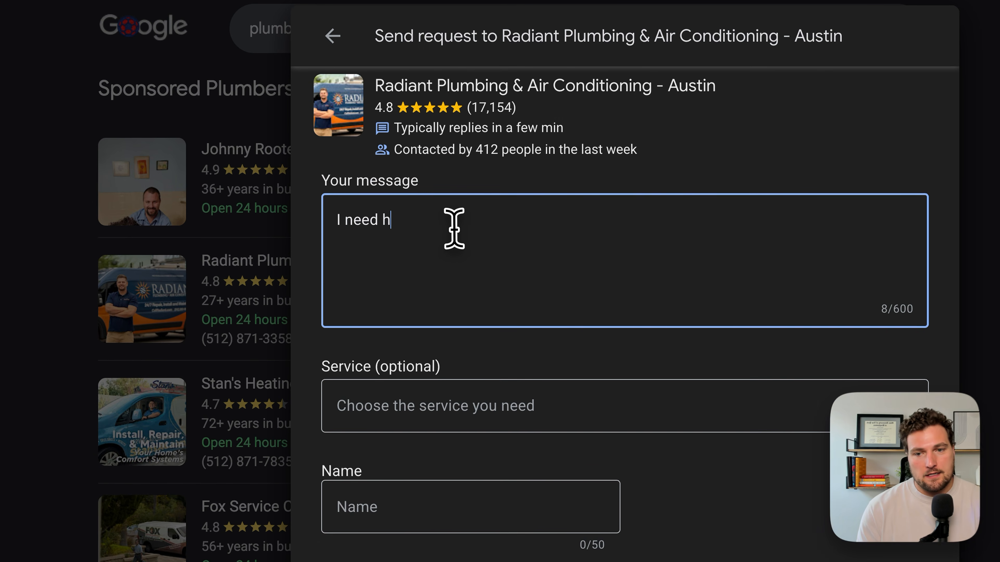
text(with my toilet)
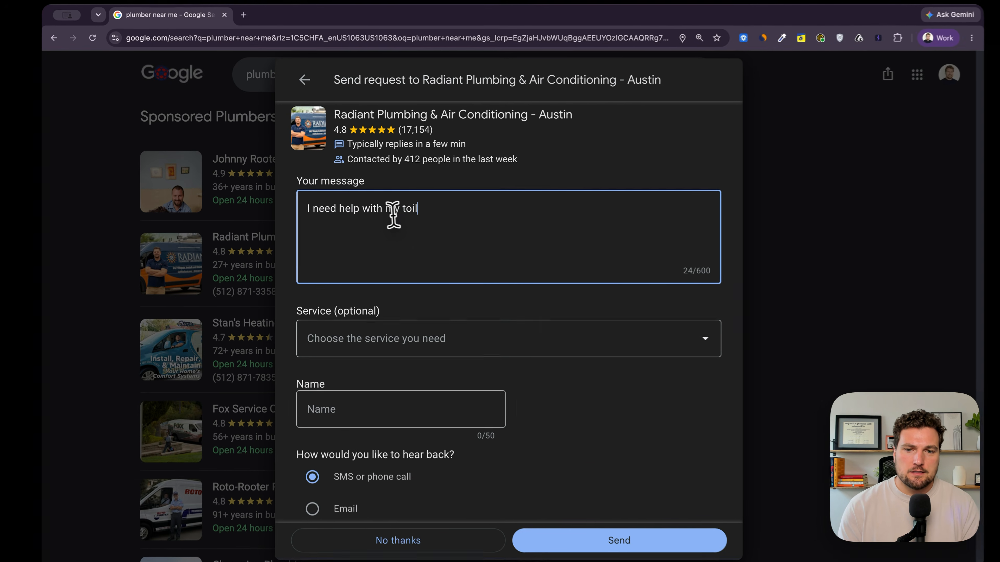
- Enter the customer's first name in the request form's Name field
scroll(394, 205, down, 2)
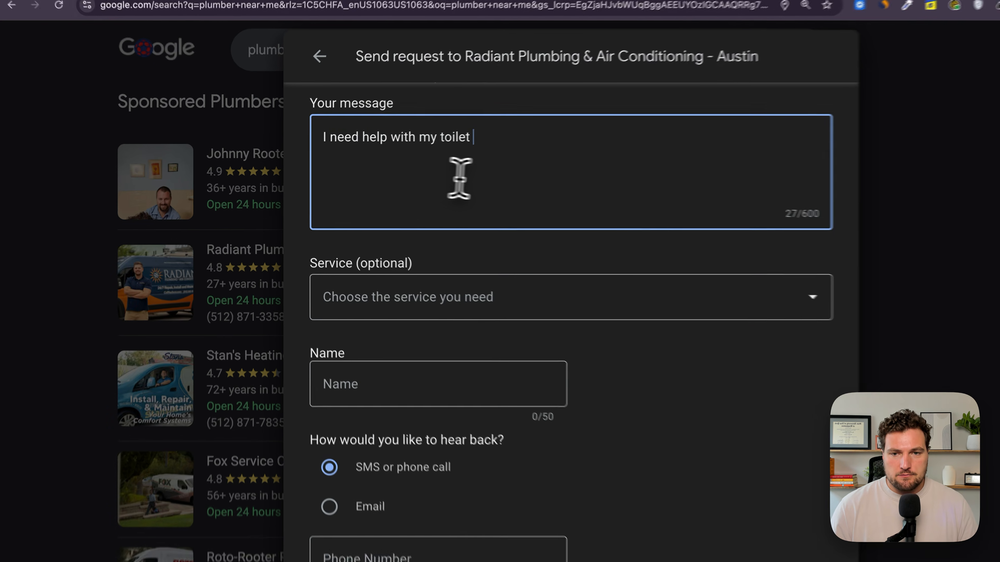
scroll(460, 178, down, 1)
click(414, 242)
scroll(418, 381, down, 5)
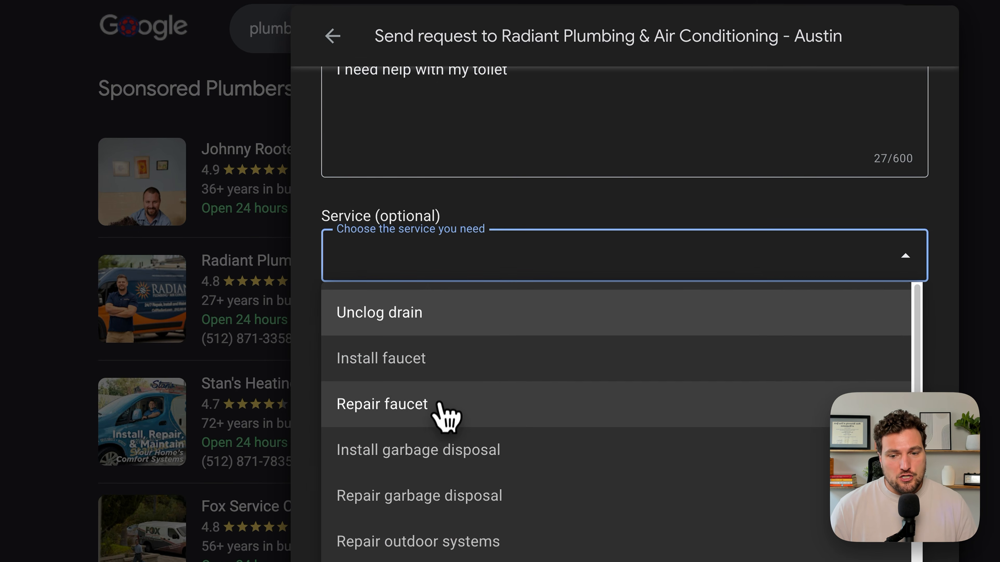
scroll(447, 413, down, 1)
click(492, 220)
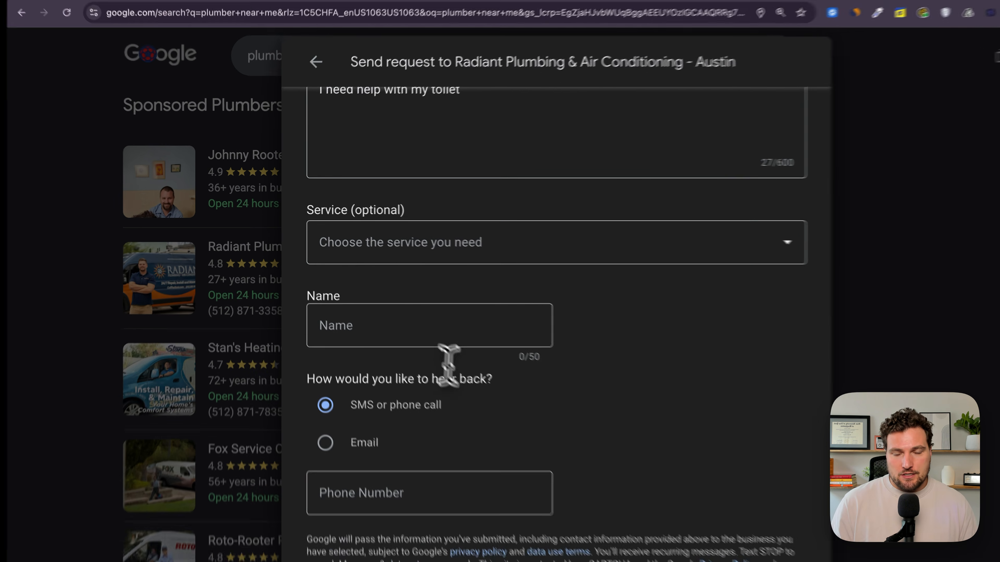
click(415, 314)
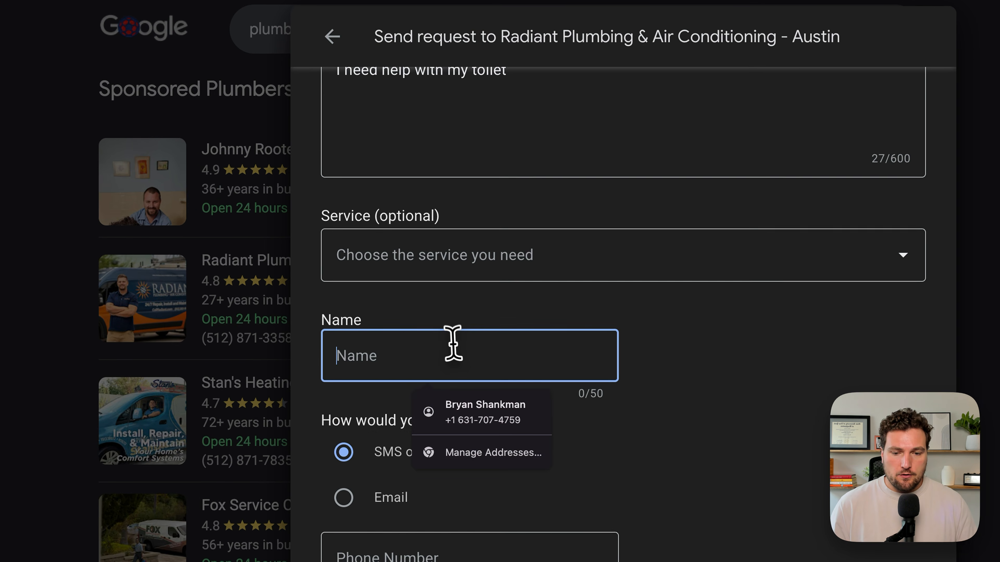
text(Bryan)
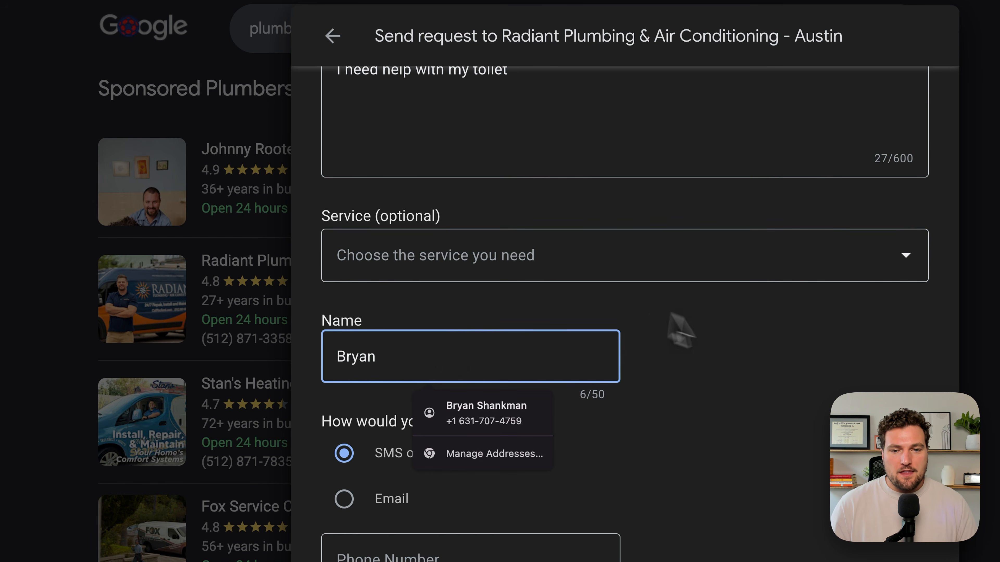
click(665, 325)
- Choose Email as the way to hear back from the plumber
click(345, 497)
click(345, 456)
click(345, 497)
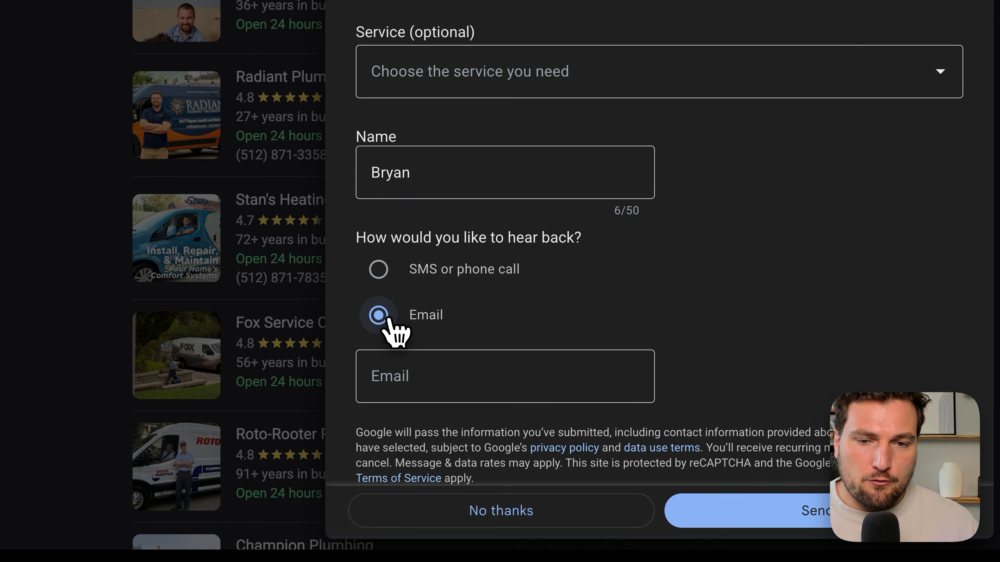
scroll(449, 161, up, 3)
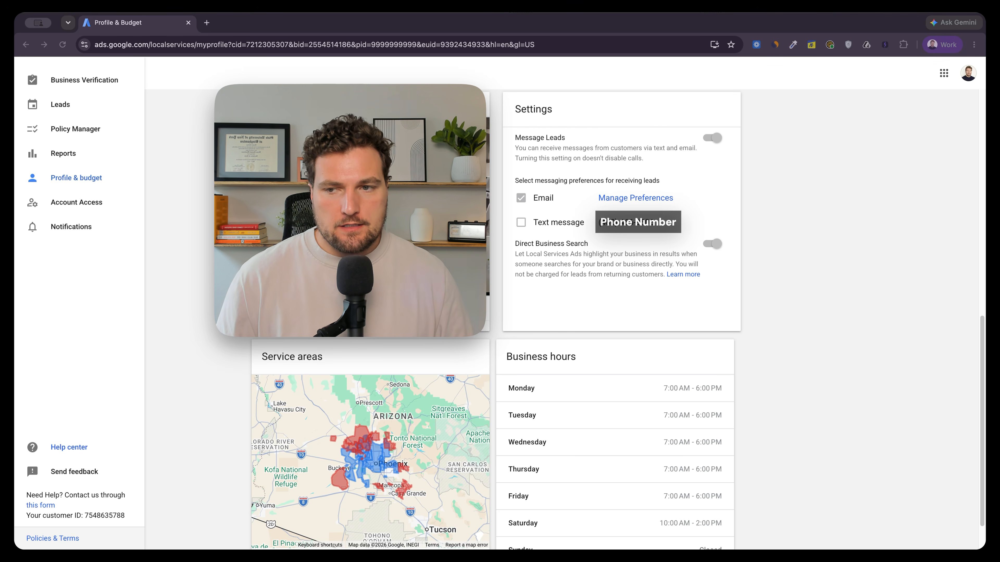
- Review the Message Leads setting and lead messaging preferences on the Local Services Ads Profile & budget page
click(82, 179)
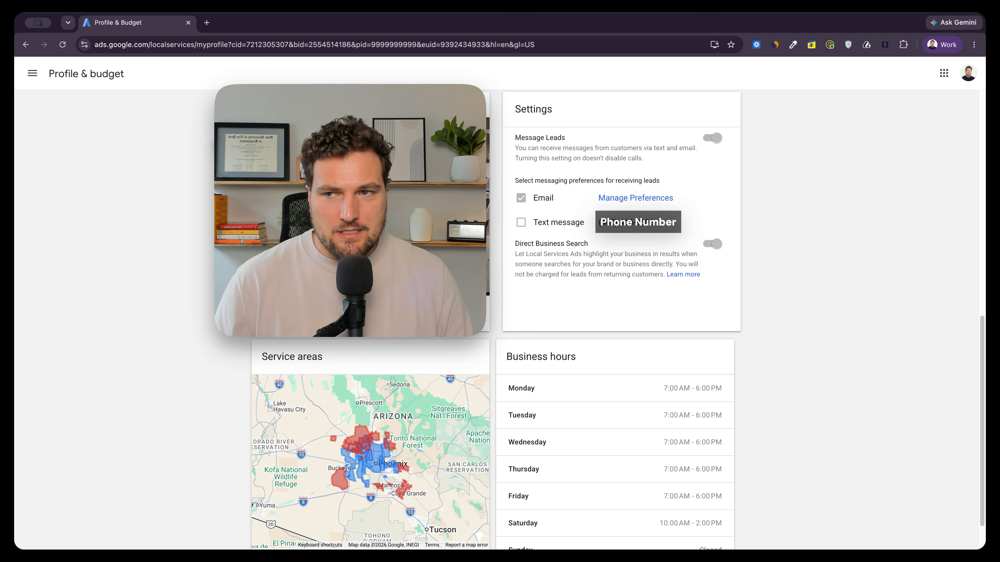
click(33, 73)
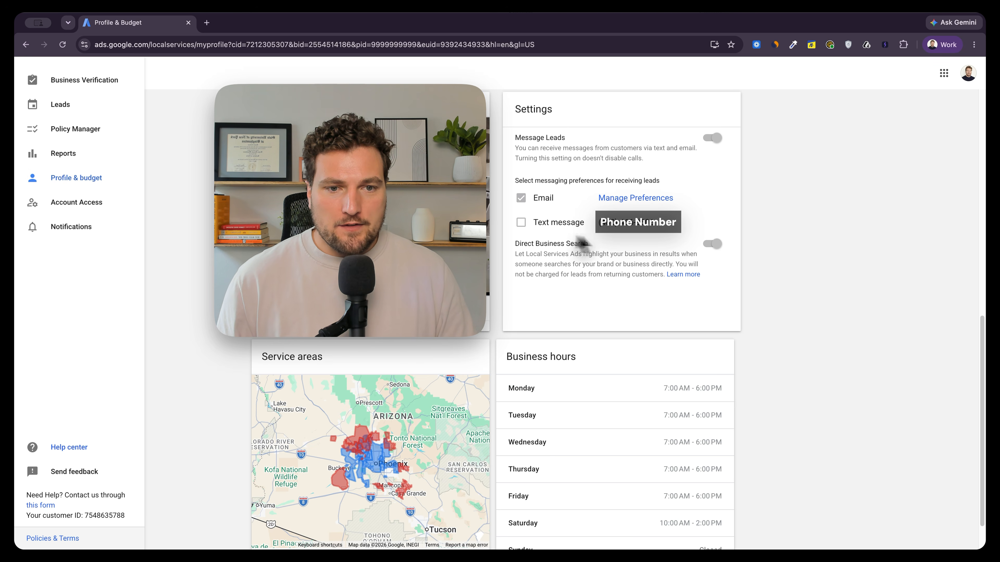
drag(514, 138, 565, 138)
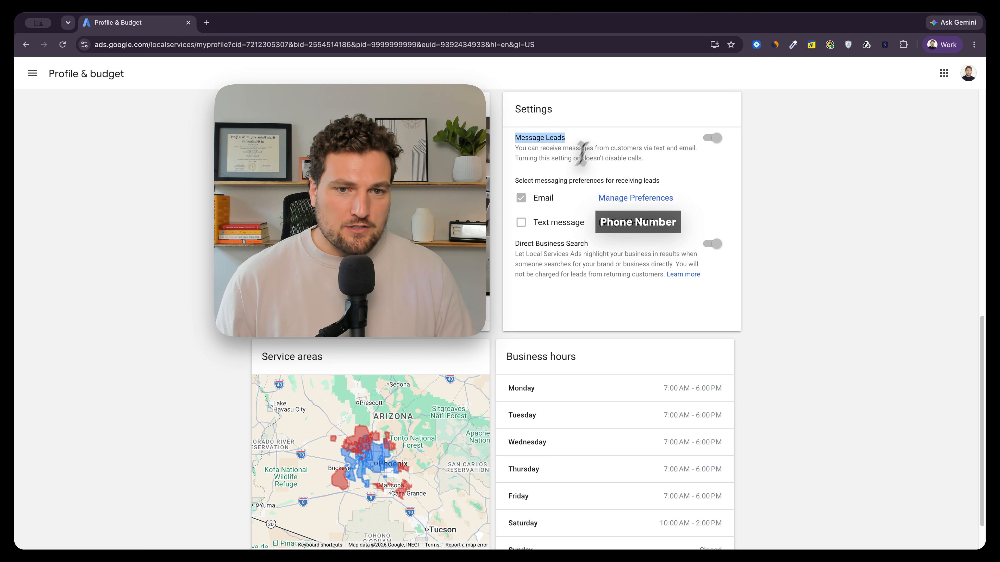
drag(515, 180, 645, 182)
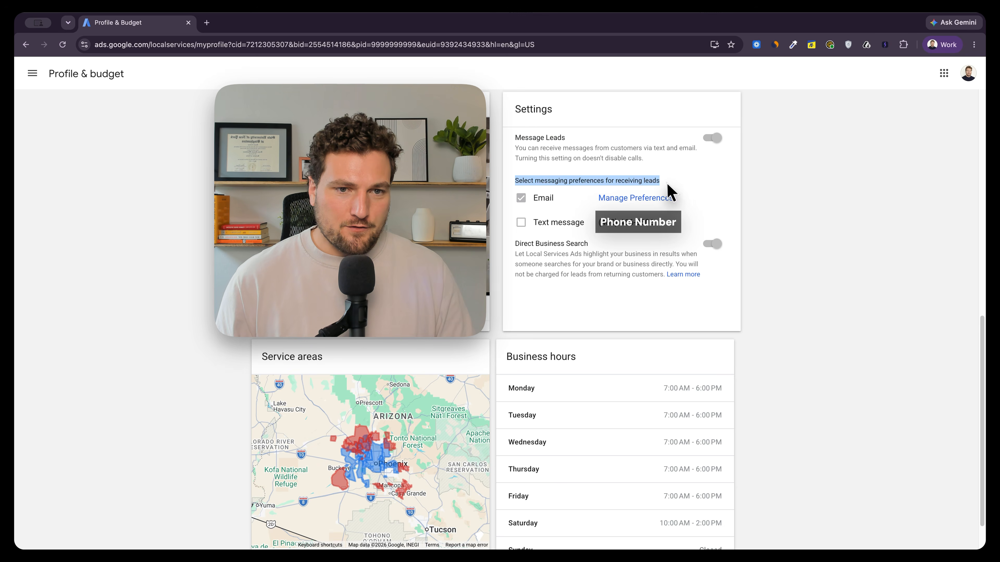
click(529, 216)
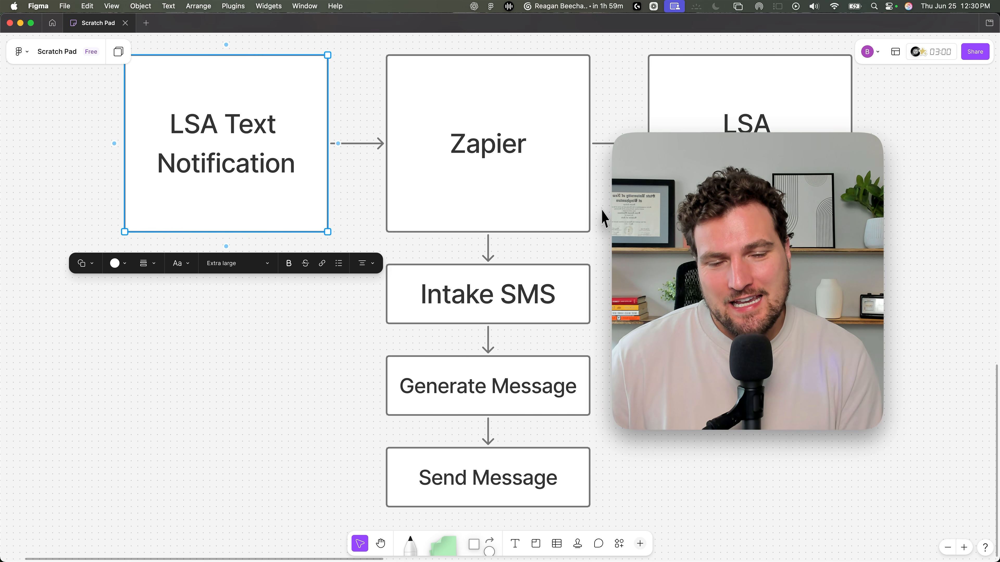
- Examine the workflow diagram and the steps of the completed Google LSA Autoresponder zap
click(411, 87)
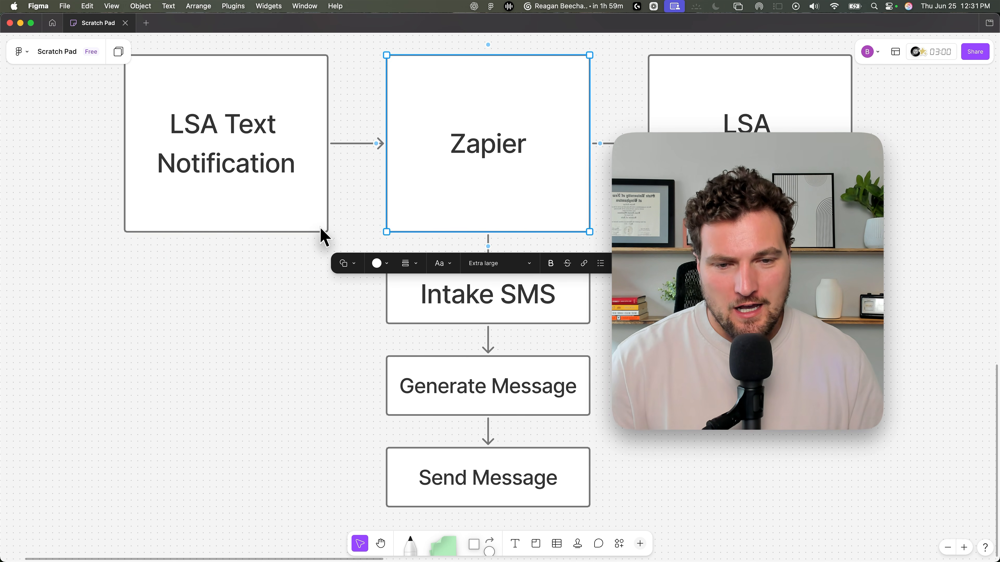
click(31, 23)
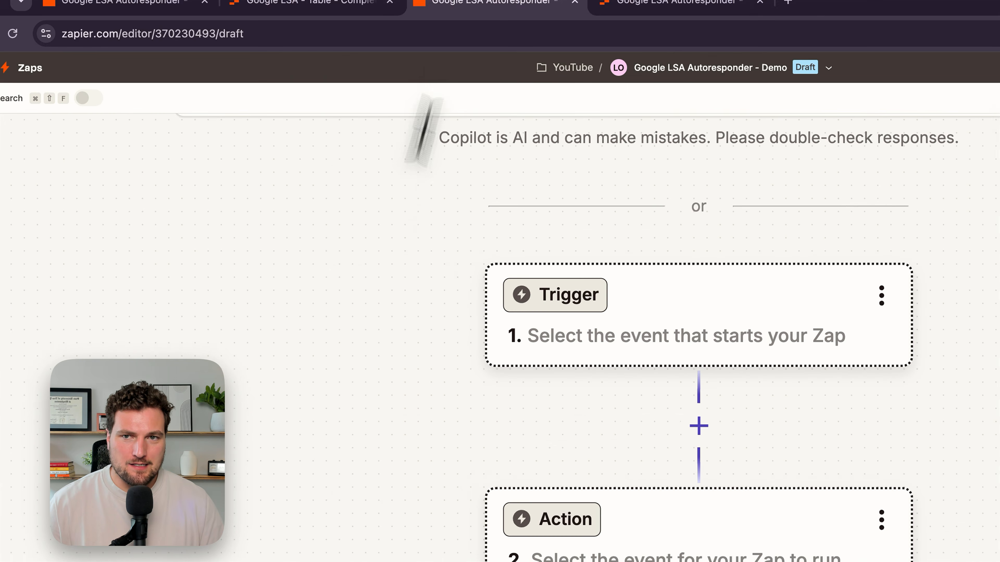
click(151, 4)
drag(625, 311, 437, 243)
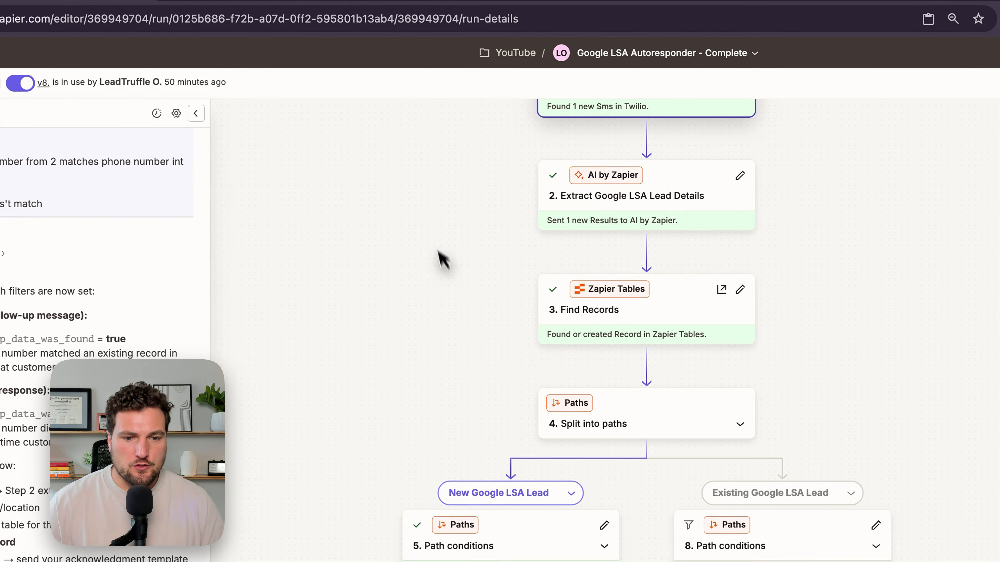
scroll(440, 256, up, 2)
scroll(439, 257, up, 1)
scroll(439, 256, down, 3)
scroll(441, 259, left, 1)
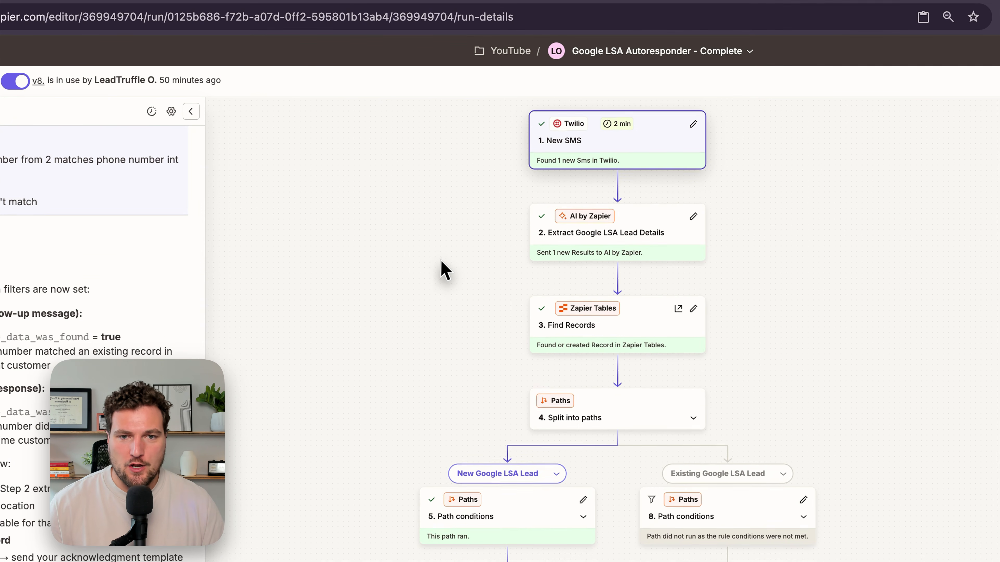
scroll(441, 260, up, 1)
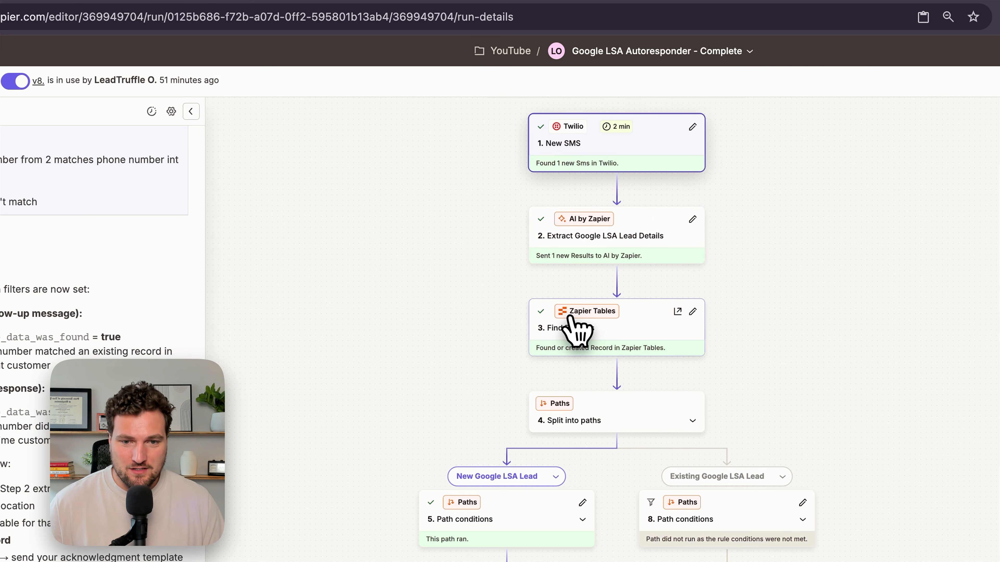
scroll(577, 330, down, 1)
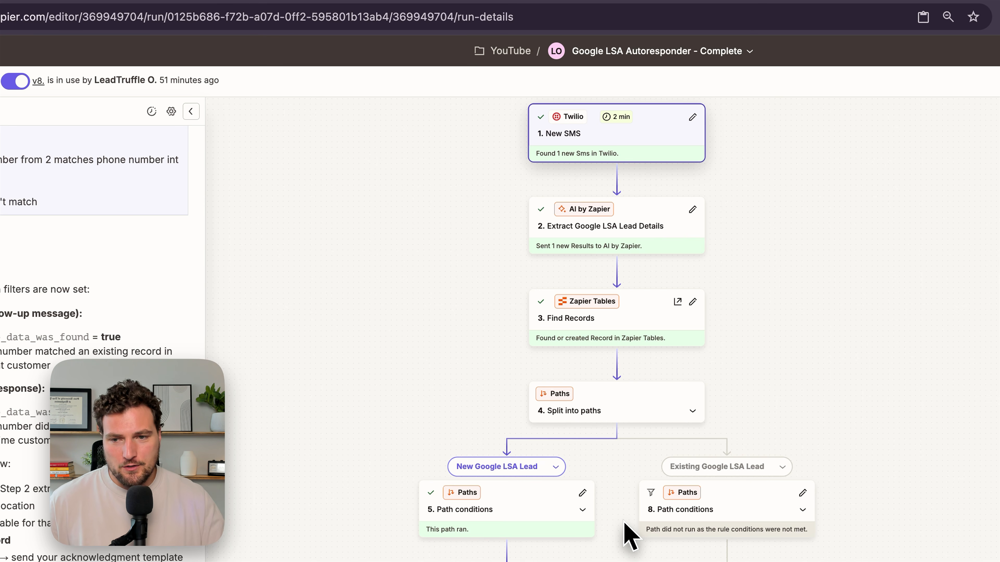
click(190, 111)
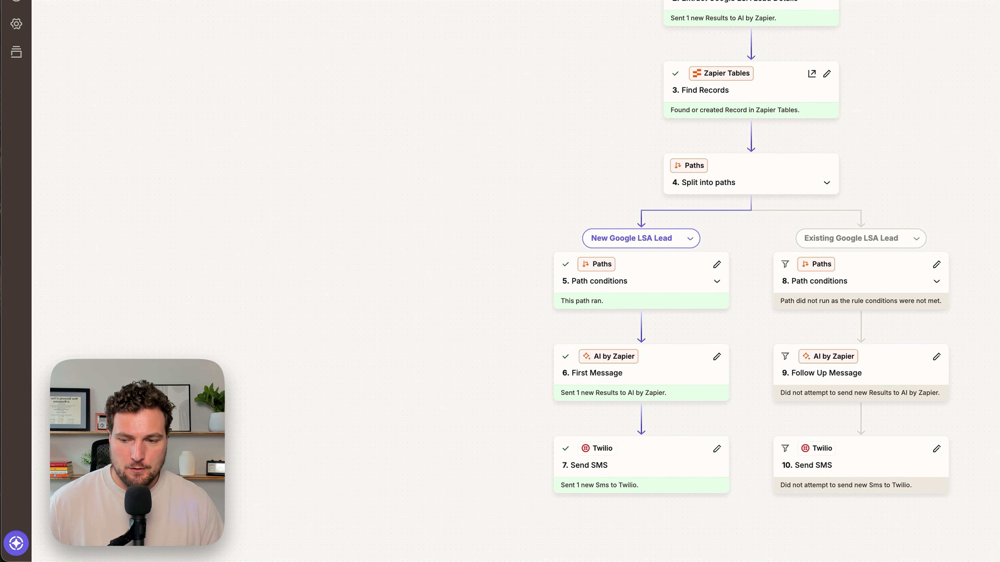
click(15, 544)
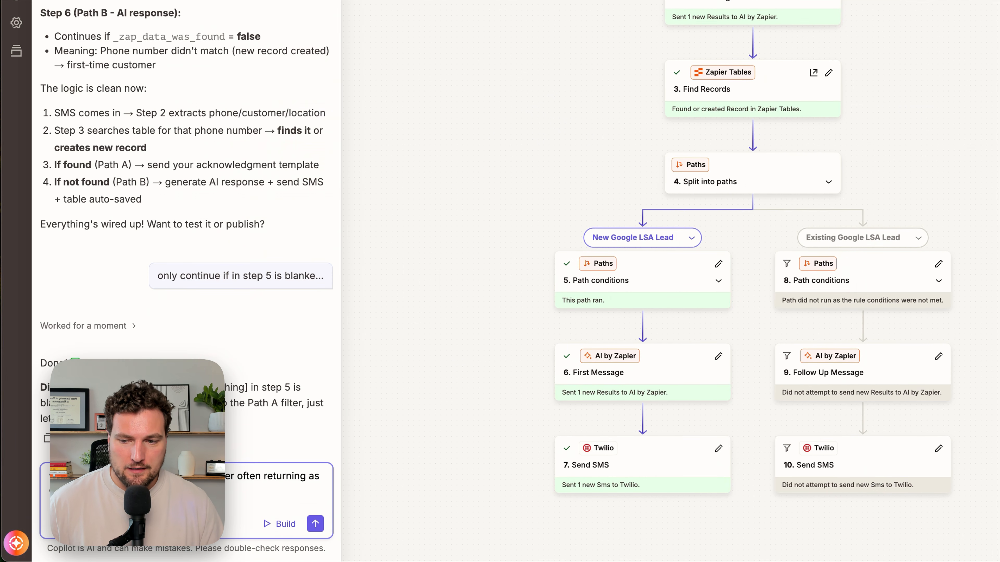
click(327, 159)
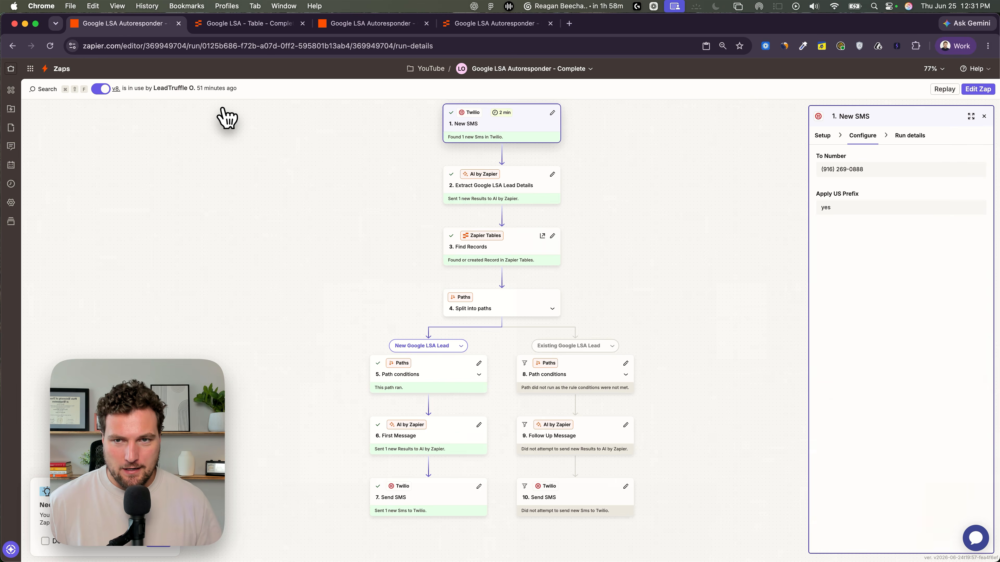
- In the Google LSA Autoresponder - Demo draft zap, set the trigger app to Twilio
click(368, 24)
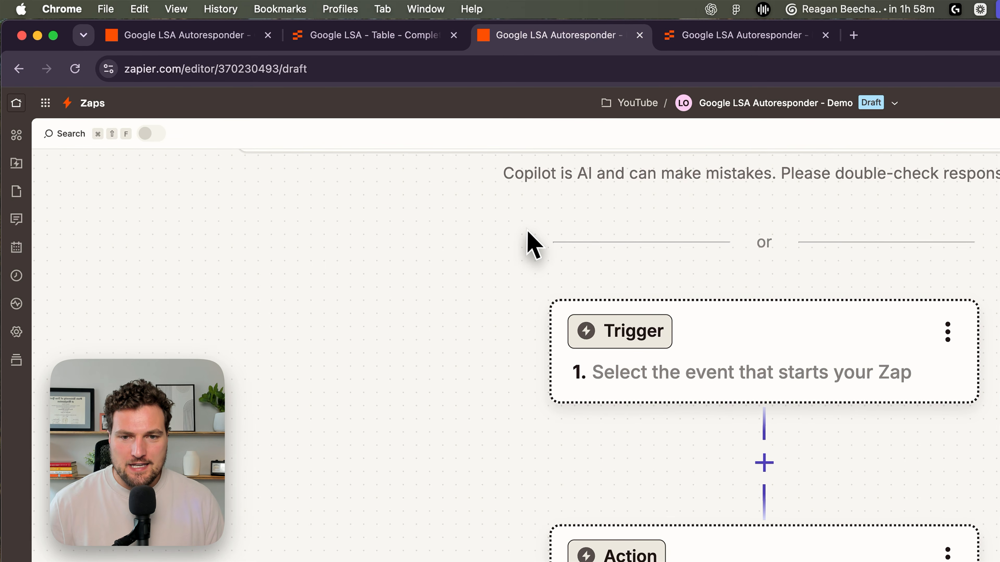
drag(462, 262, 517, 196)
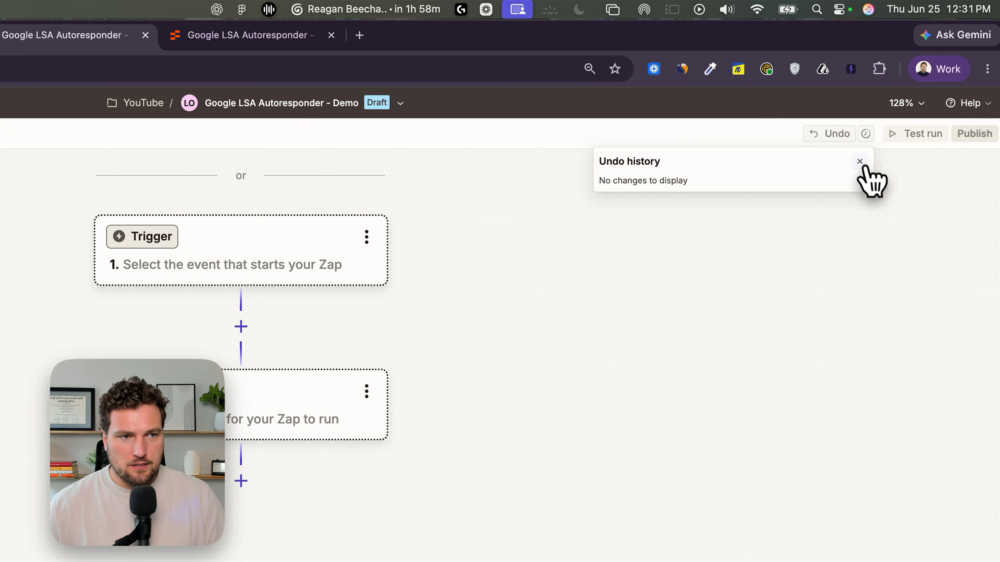
click(892, 161)
click(376, 267)
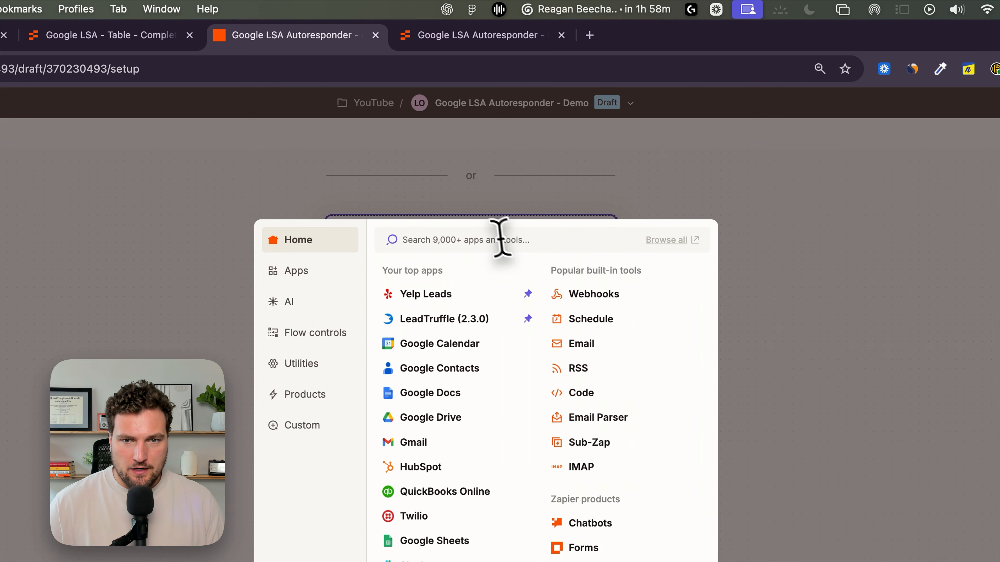
text(twilio)
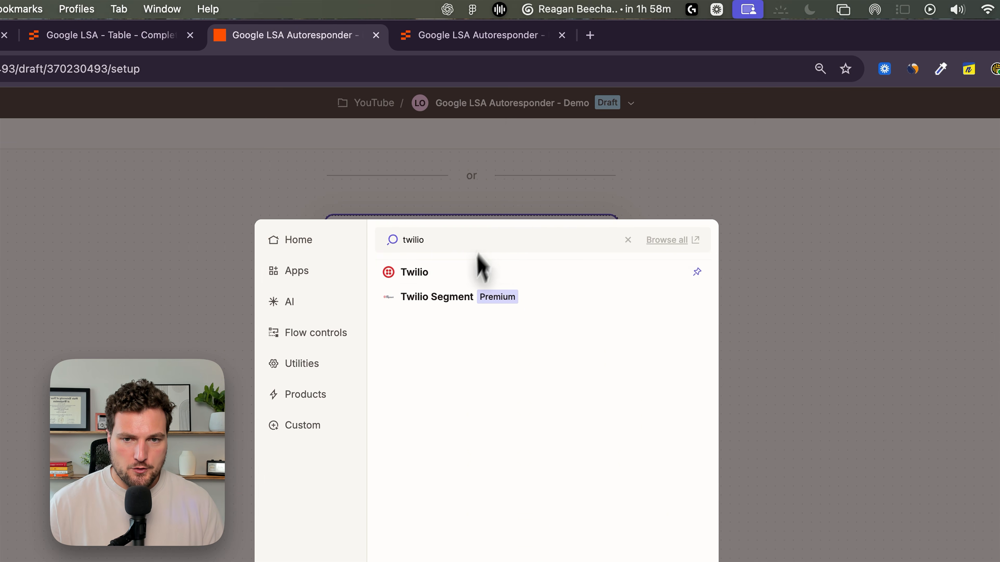
click(456, 273)
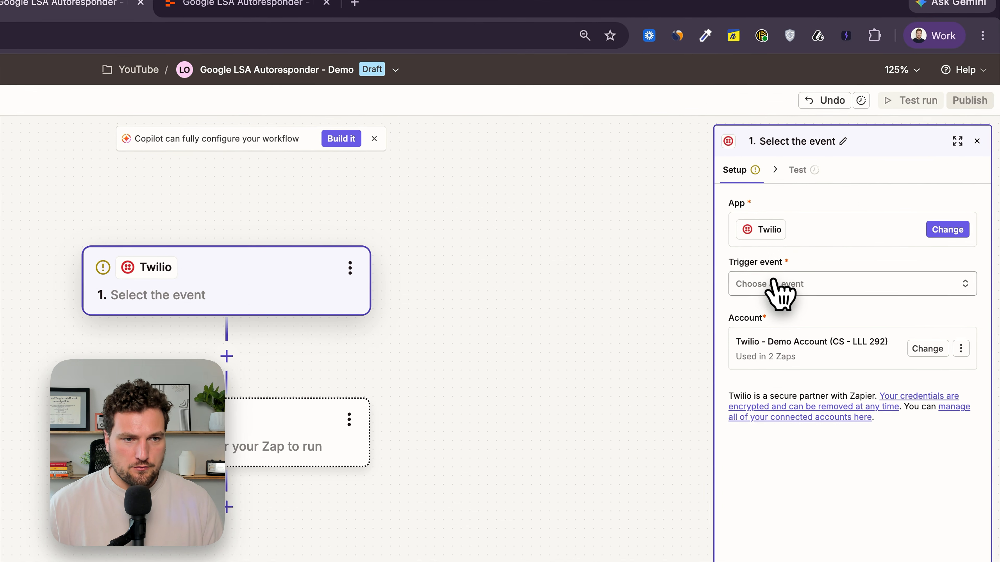
- Set the Twilio trigger event to New SMS
click(773, 283)
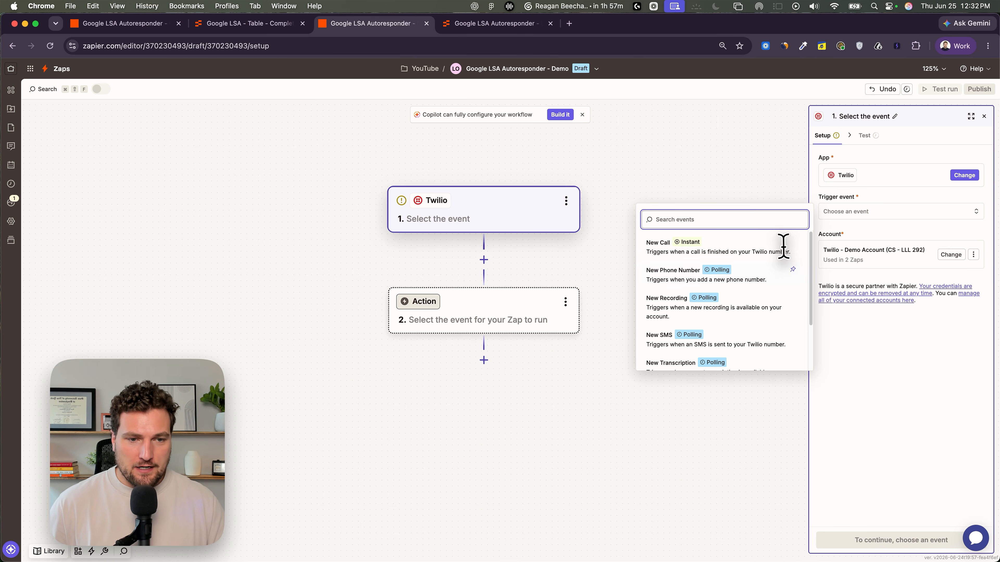
drag(602, 182, 625, 164)
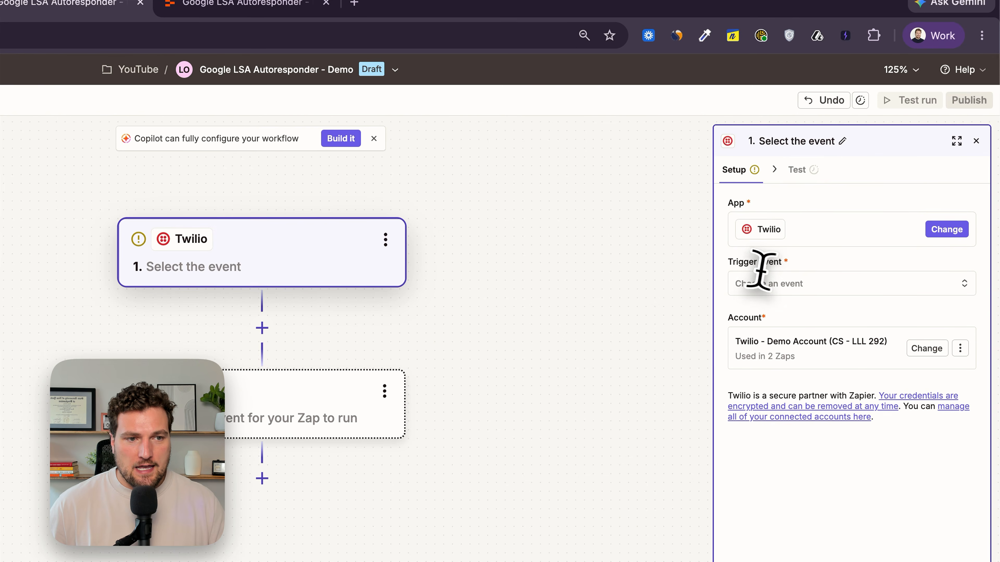
click(770, 283)
scroll(646, 409, down, 1)
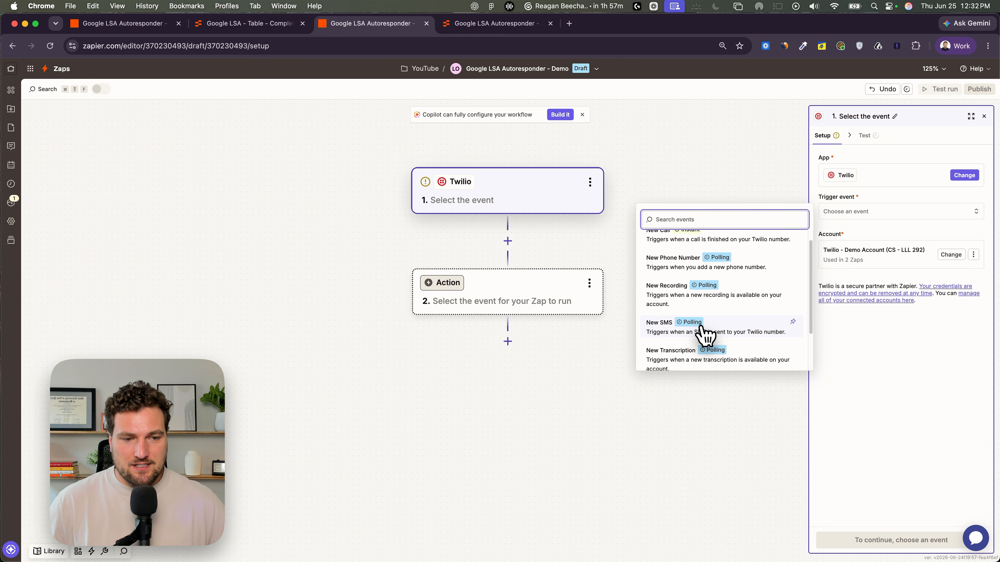
click(703, 331)
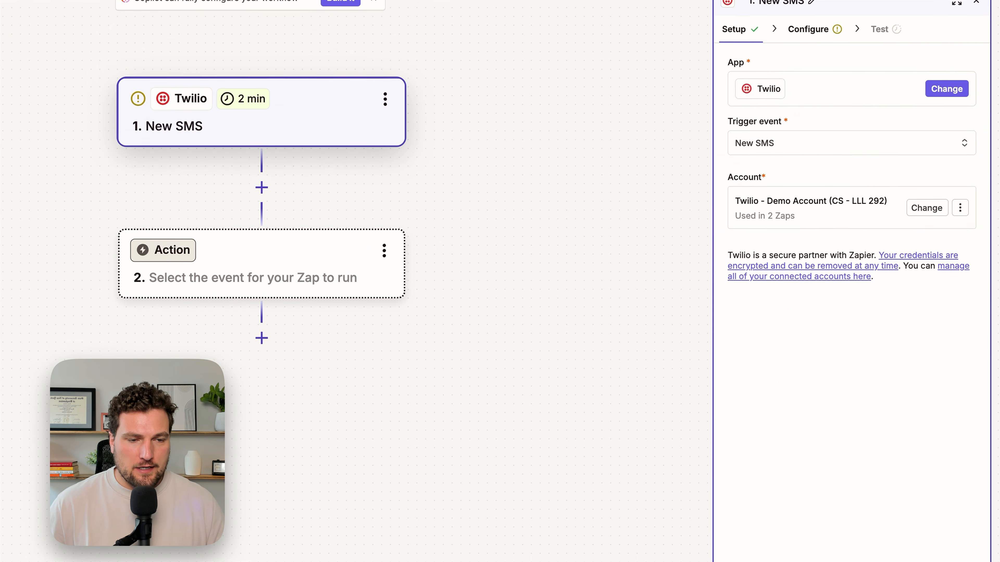
- Set the trigger's To Number to the account's Twilio phone number and continue to testing
click(811, 560)
click(790, 87)
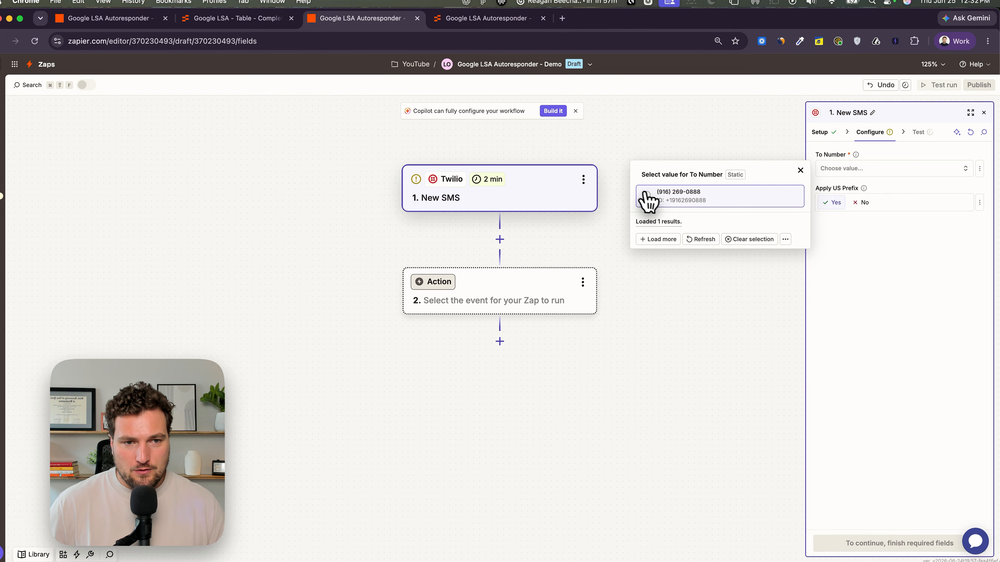
click(654, 199)
click(858, 560)
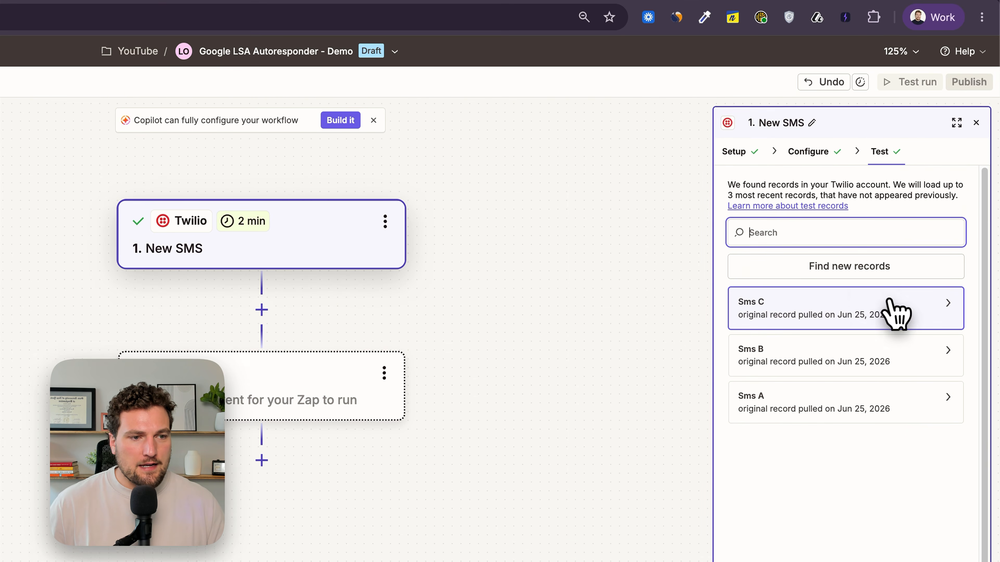
- Select the Sms C test record and continue with it
click(855, 277)
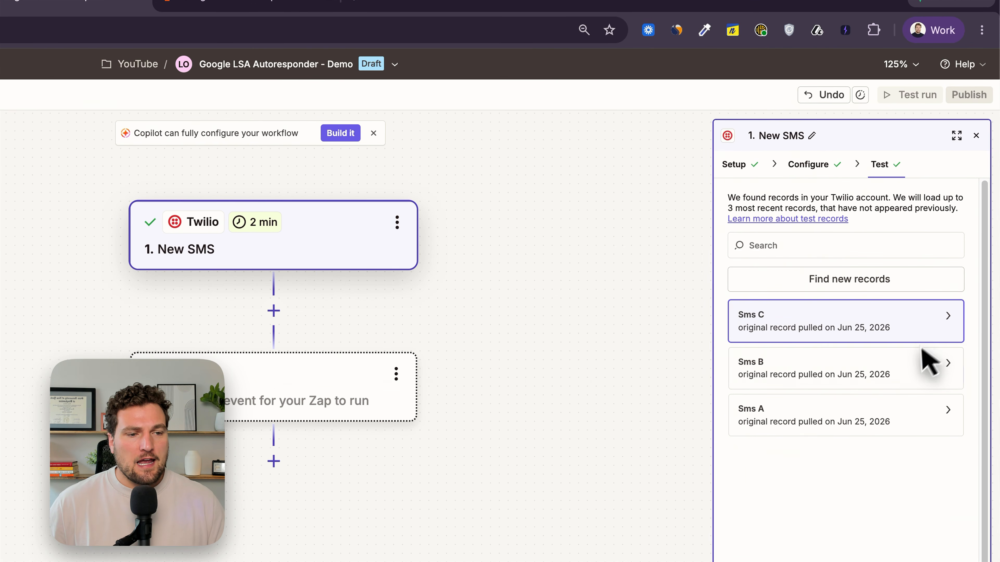
click(925, 368)
click(862, 414)
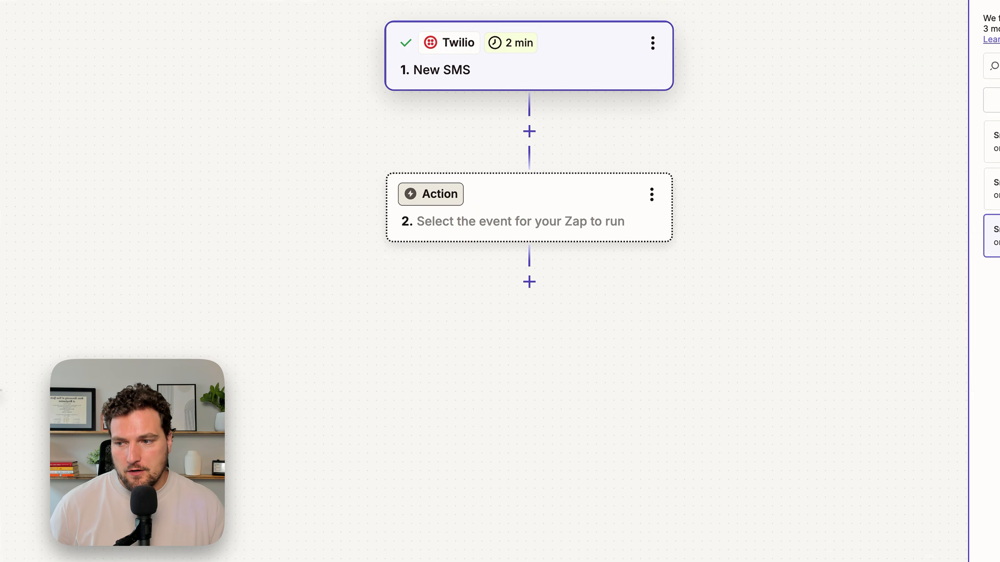
- Set the second step's app to AI by Zapier and place the cursor in its prompt
click(457, 215)
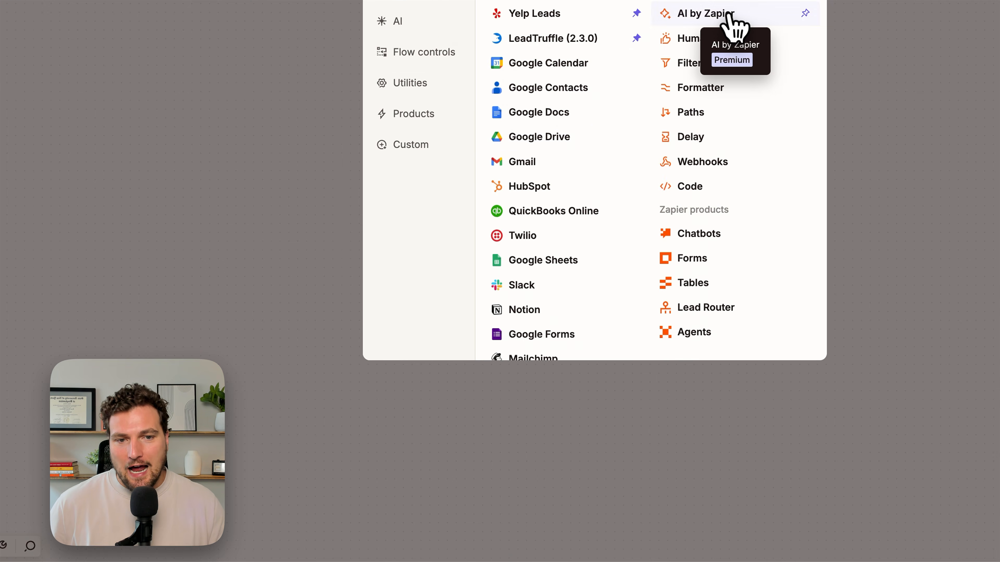
click(726, 16)
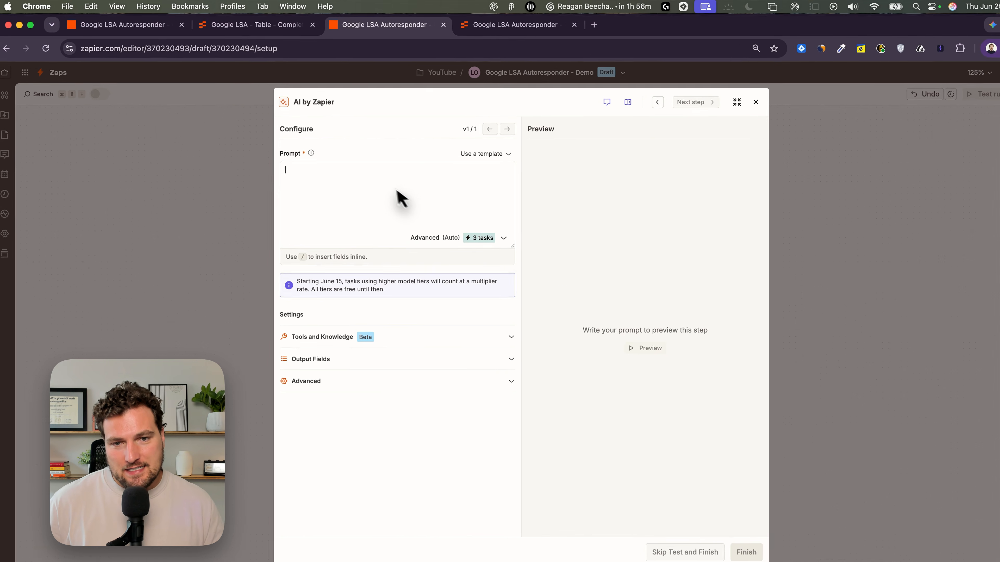
click(377, 184)
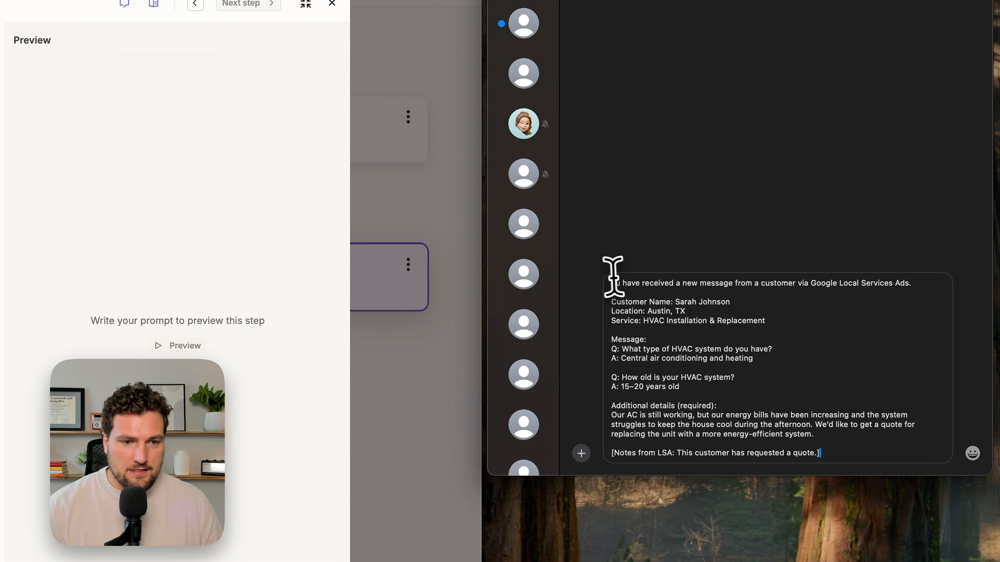
- In Messages, send the sample Google Local Services Ads lead message to the Twilio number
text(Y)
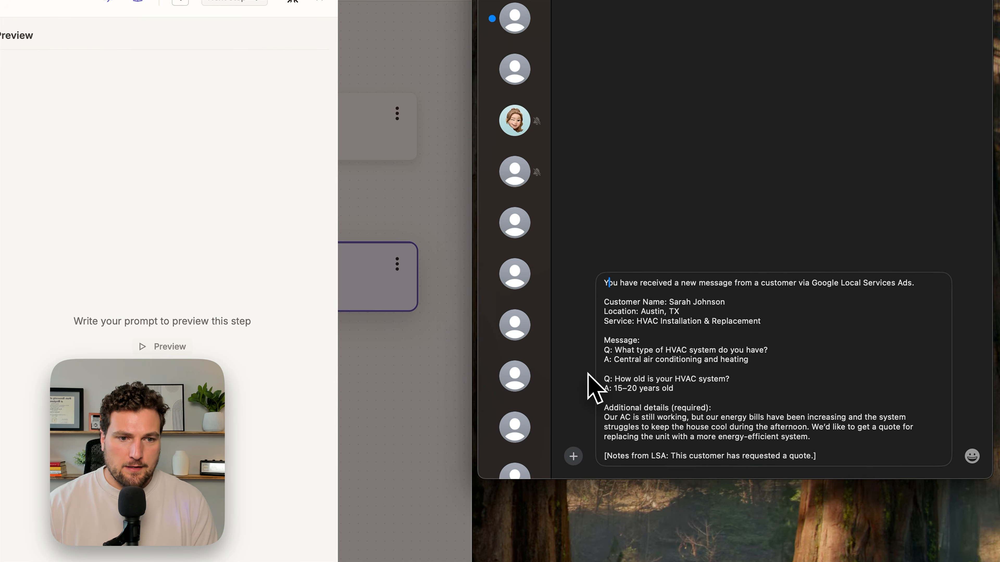
key(Return)
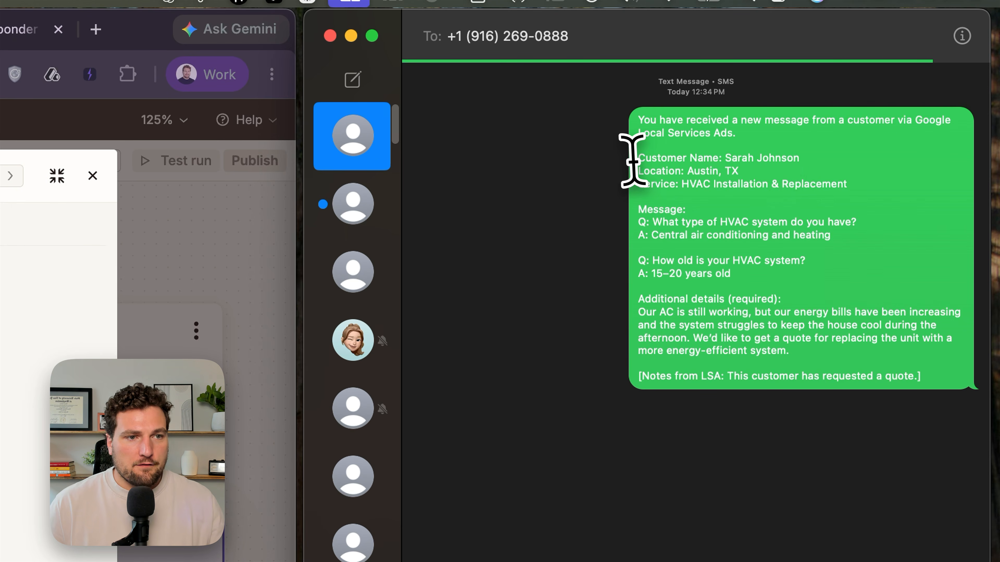
- Examine the customer details, questions and LSA notes in the sent sample message
drag(634, 170, 756, 171)
drag(636, 182, 874, 212)
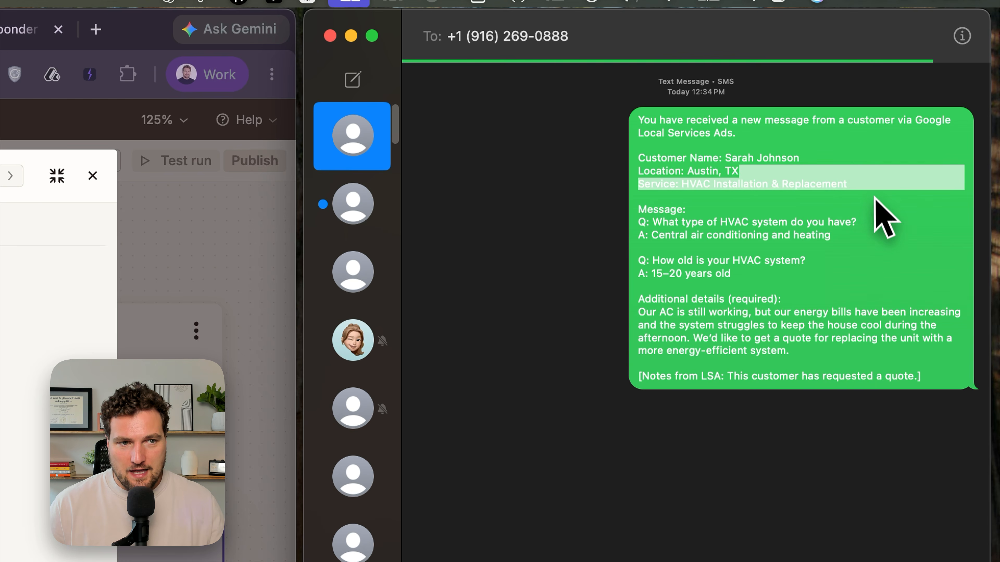
click(869, 203)
drag(634, 206, 792, 303)
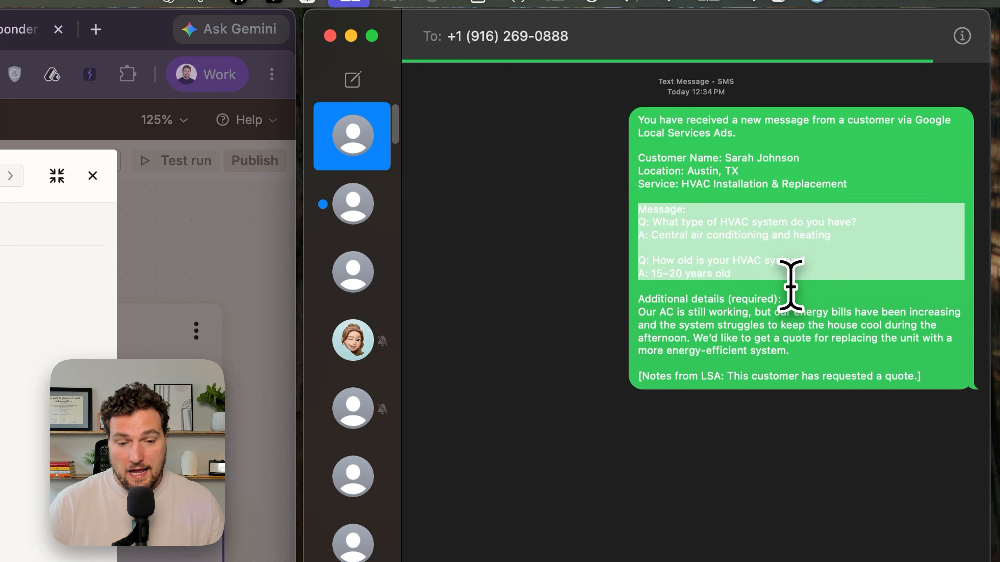
click(790, 284)
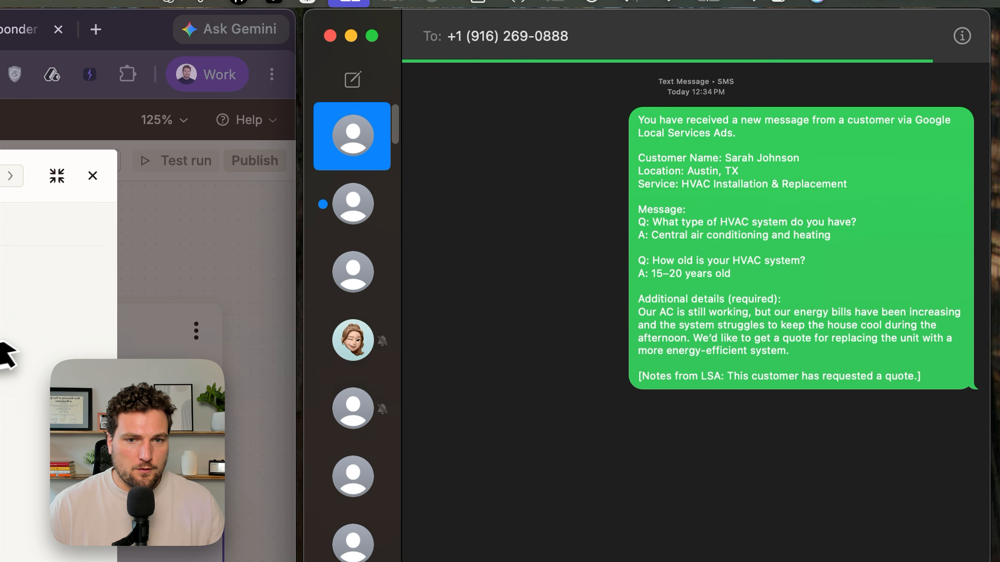
click(588, 336)
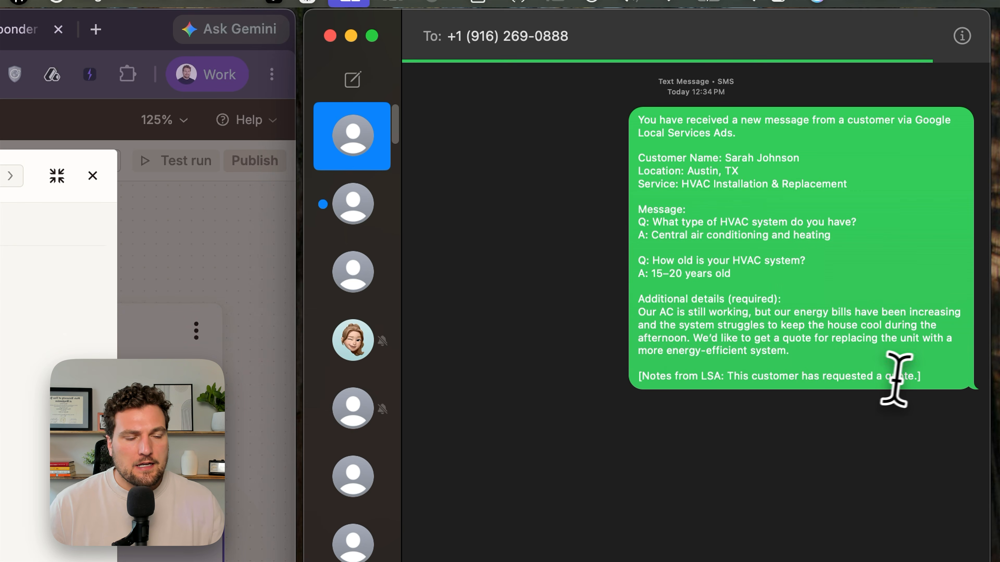
drag(921, 376, 610, 371)
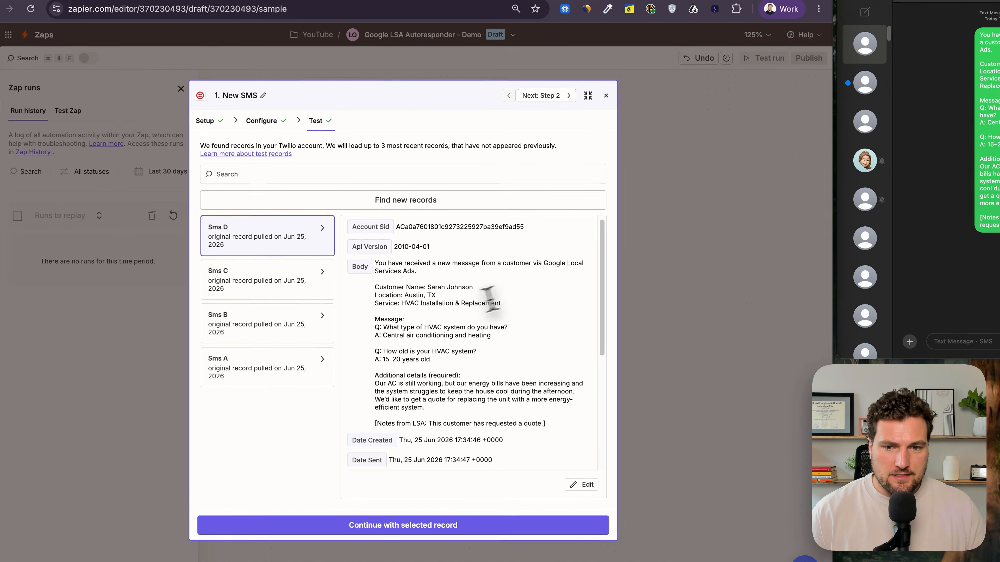
- Review the new Sms D record's body and continue with the selected record
scroll(582, 335, down, 1)
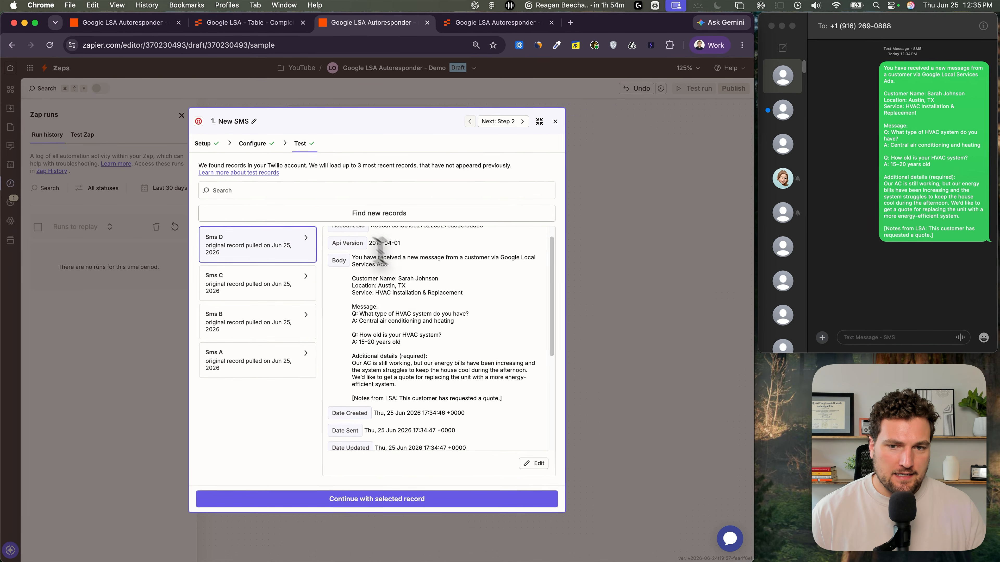
drag(351, 258, 527, 402)
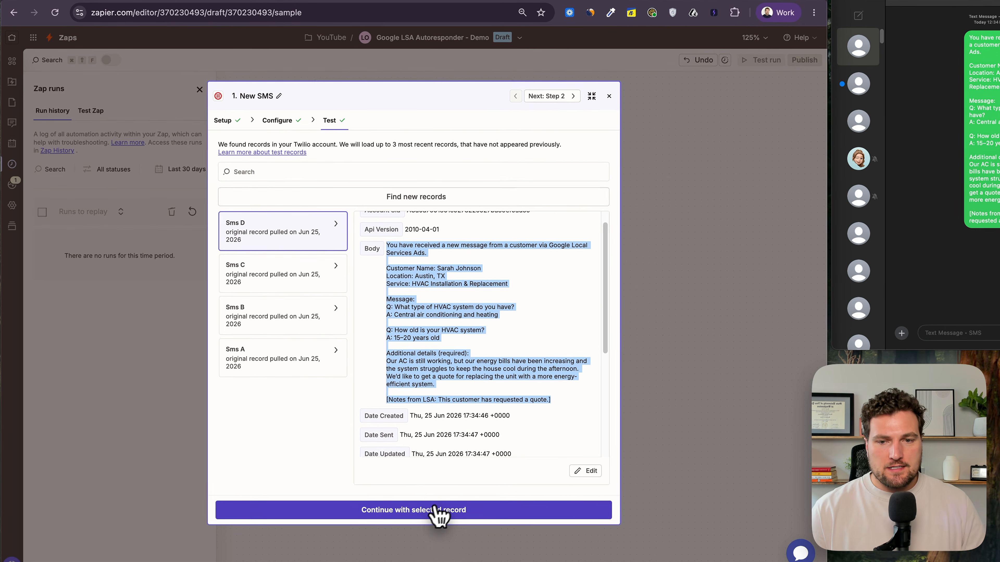
click(440, 510)
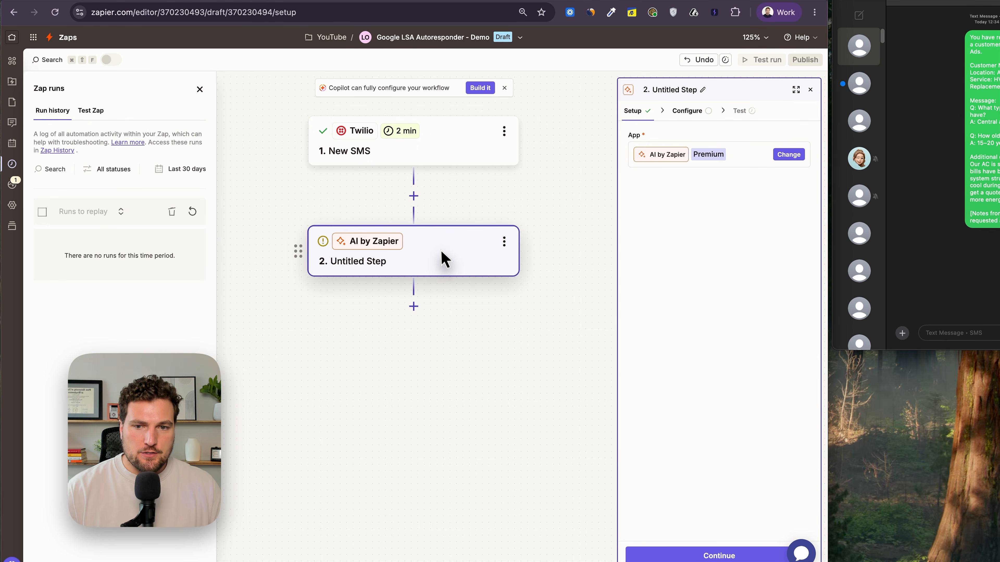
- Paste a prompt extracting lead phone number, customer name and location into the AI by Zapier prompt
click(795, 147)
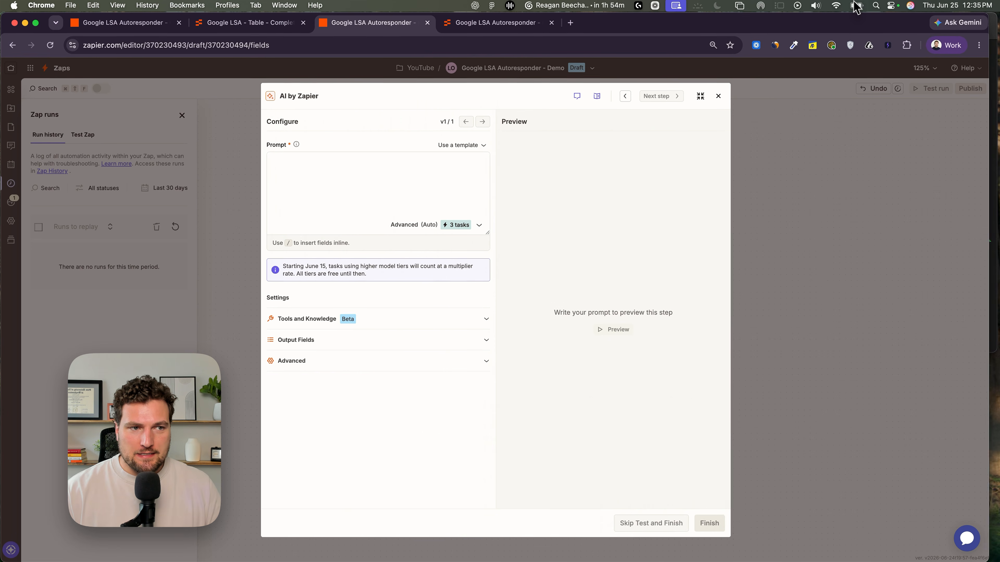
click(301, 175)
key(super+v)
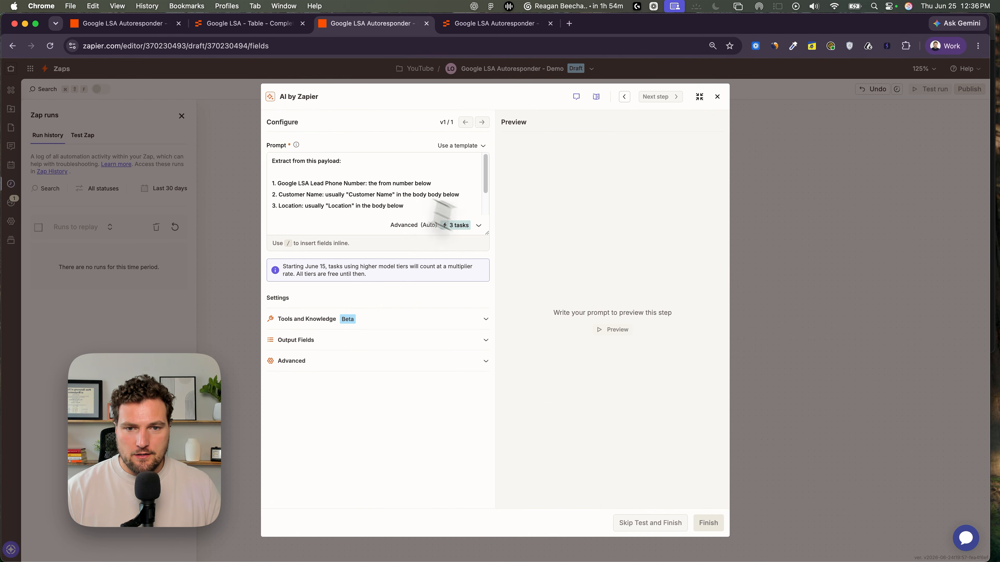
drag(487, 234, 487, 288)
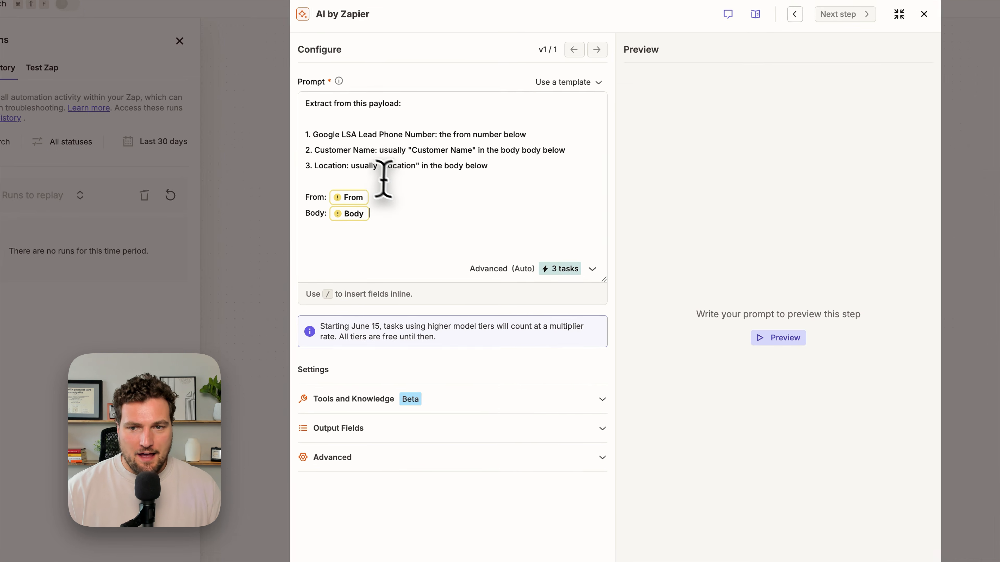
- Replace the From placeholder in the prompt with the Twilio trigger's From field
click(386, 193)
key(BackSpace)
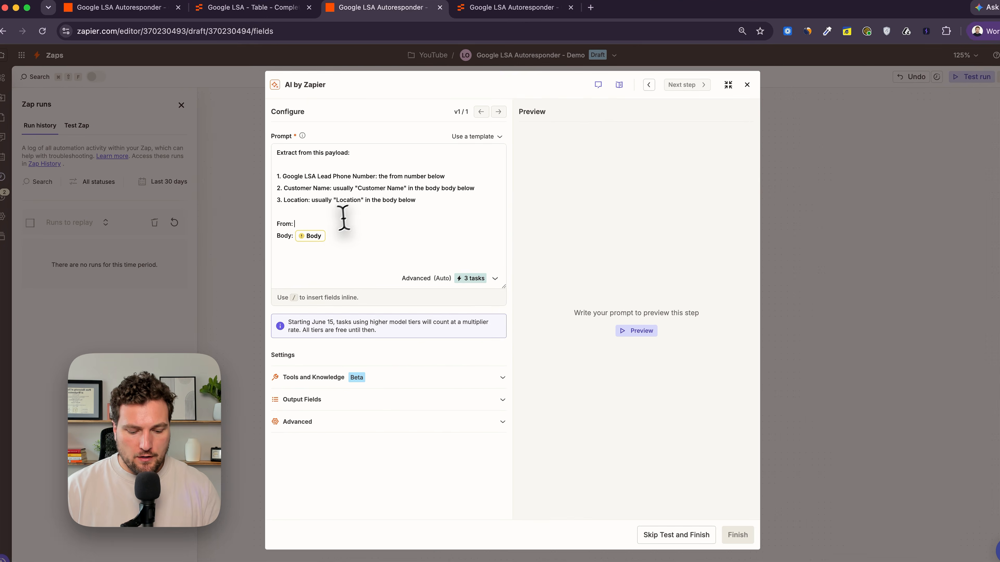
text(/from)
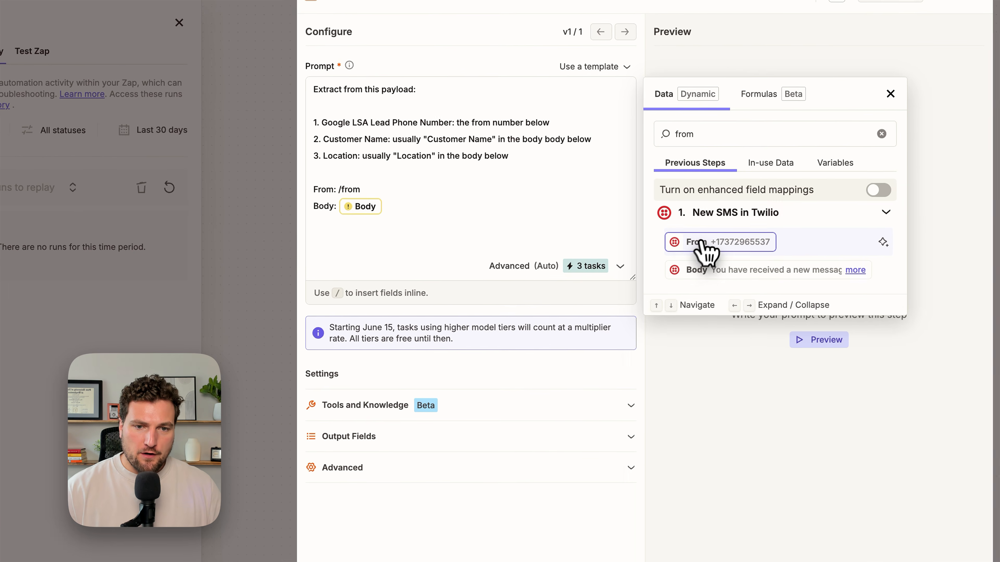
click(702, 242)
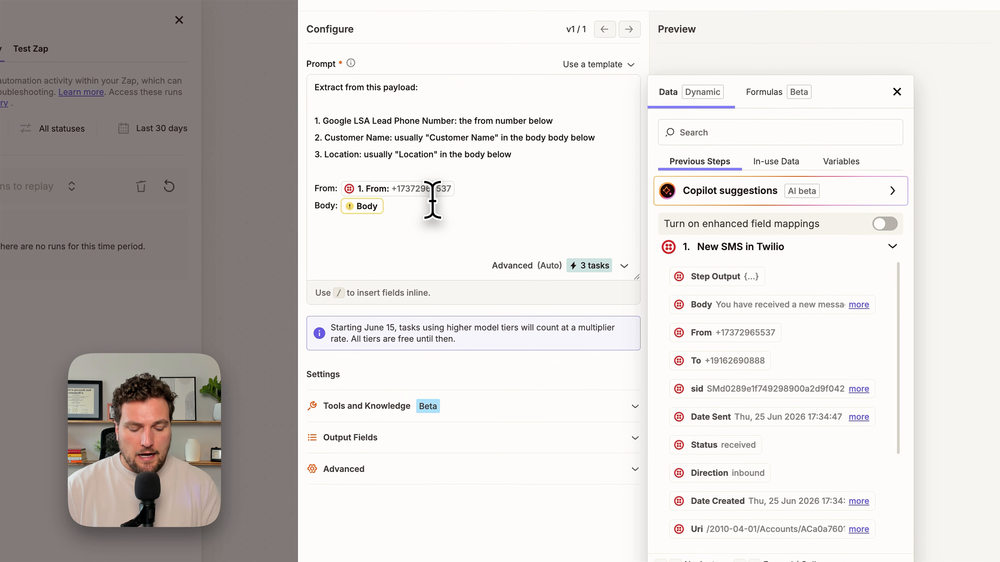
- Replace the Body placeholder in the prompt with the Twilio trigger's Body field
key(BackSpace)
text(/body)
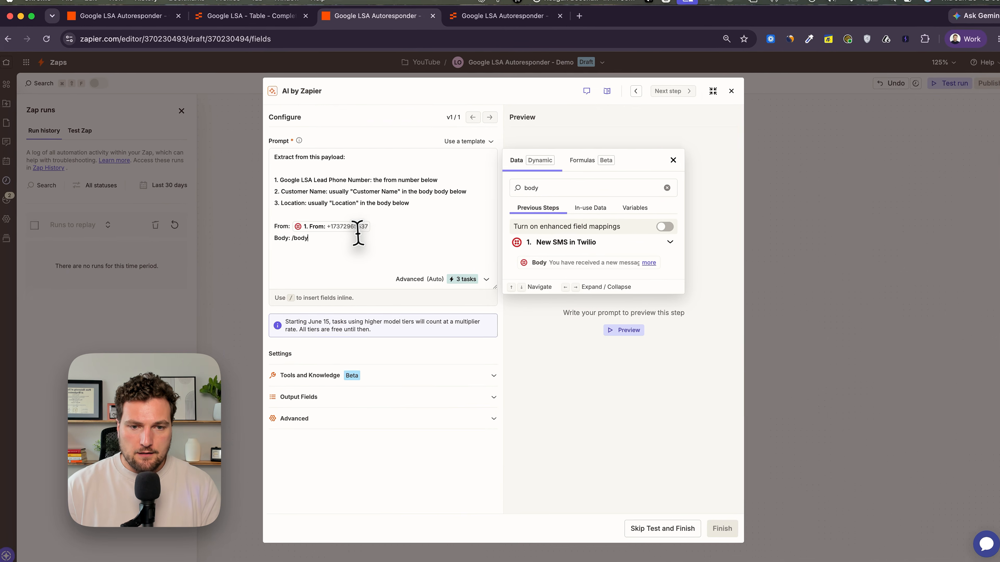
click(578, 262)
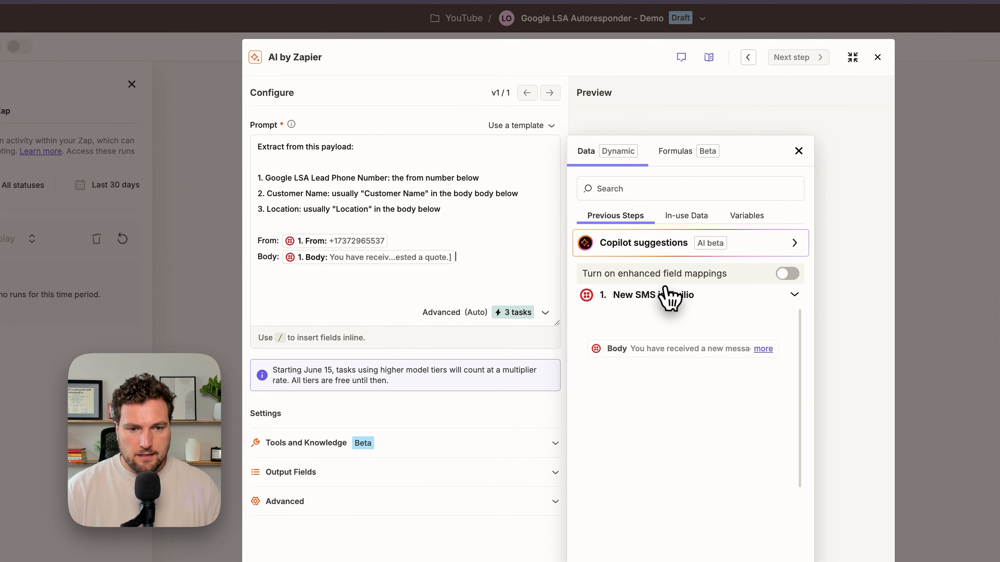
click(838, 321)
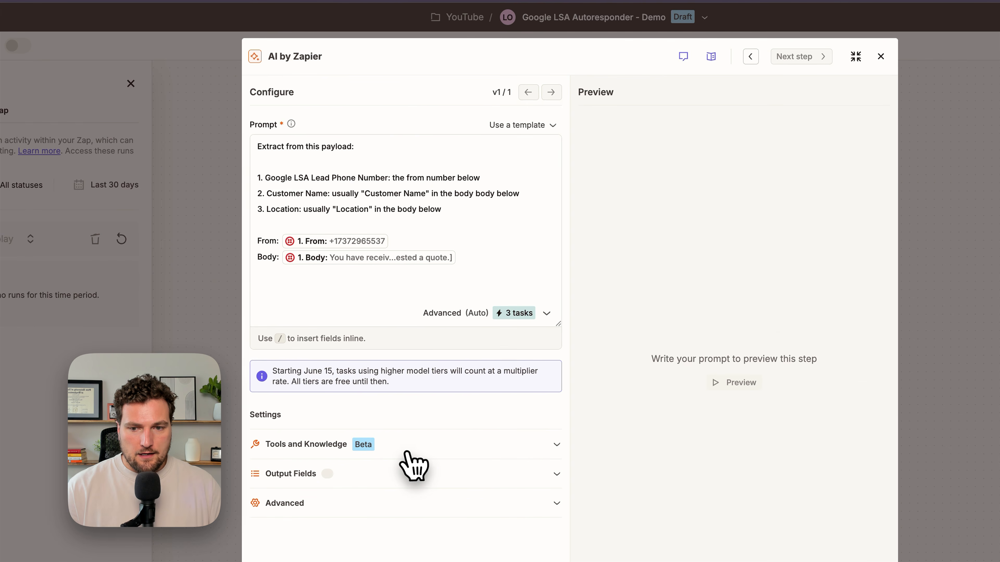
- Expand the Output Fields and run a preview of the AI step
click(409, 472)
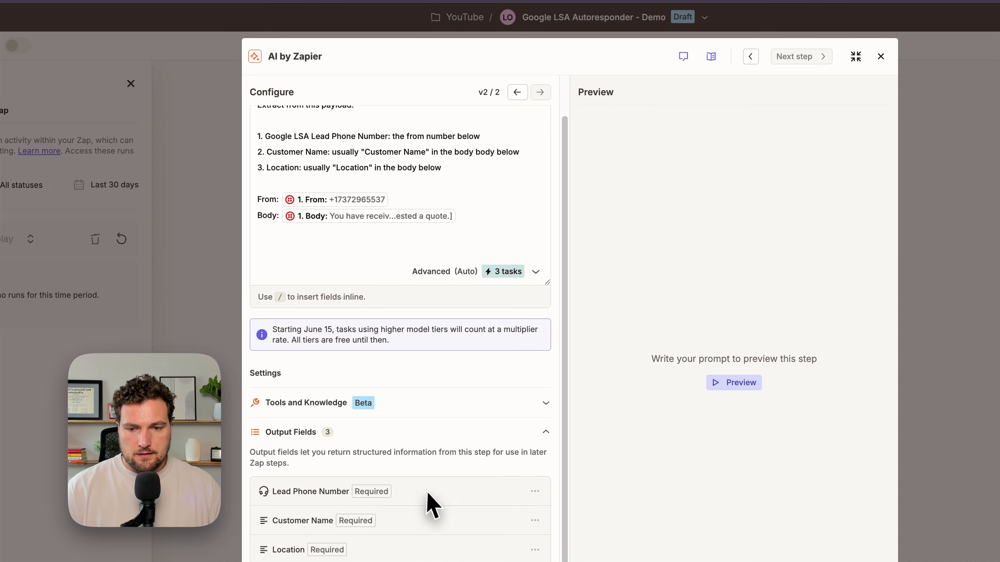
click(734, 383)
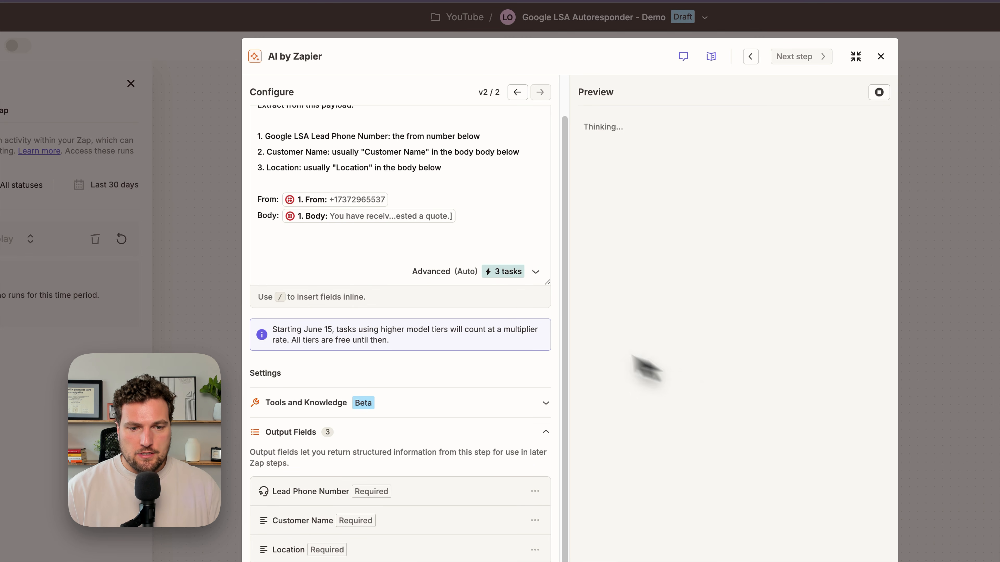
scroll(523, 280, up, 2)
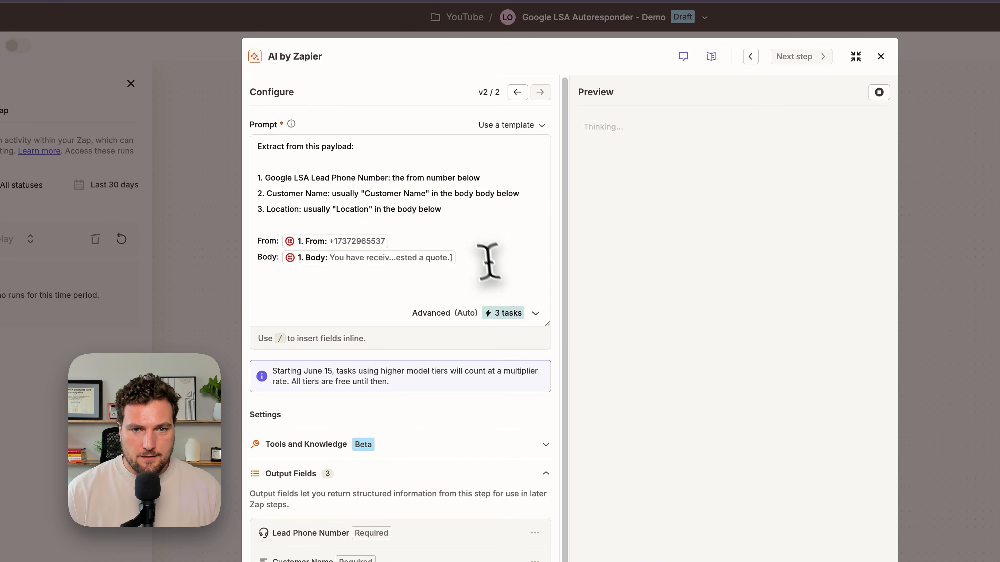
drag(632, 152, 717, 173)
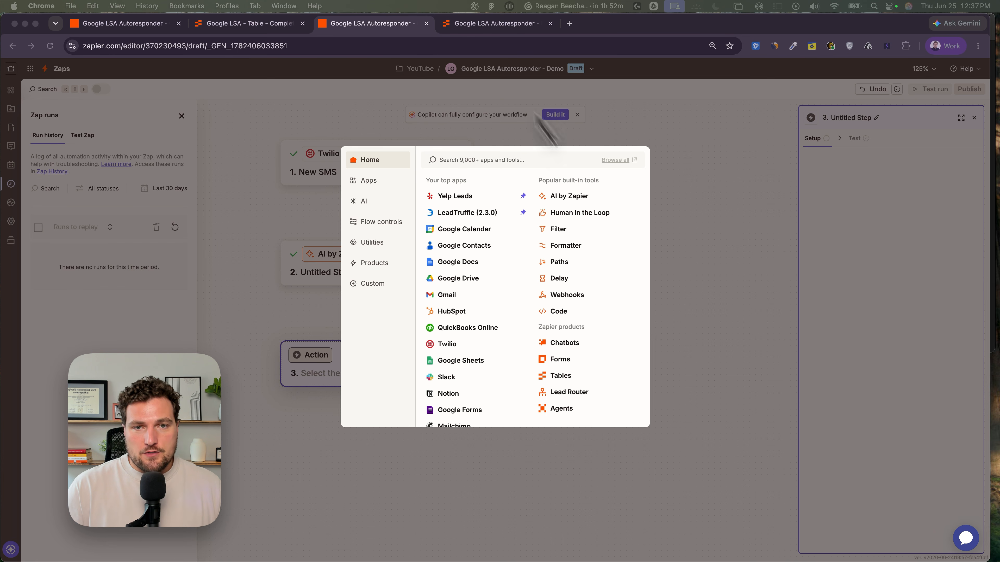
- Review the Phone Number, Customer Name and Location fields of the Google LSA Autoresponder - Demo table
click(494, 24)
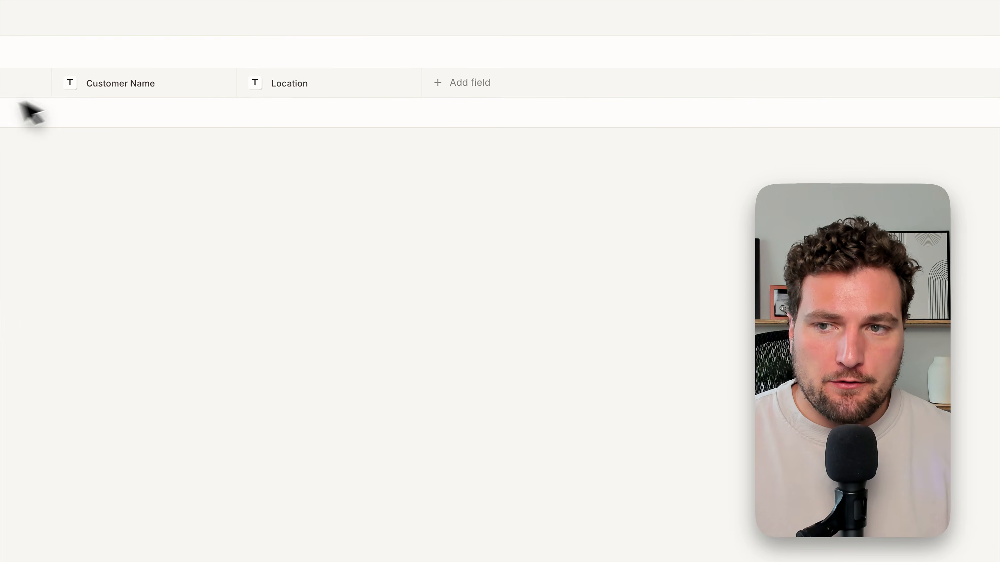
click(14, 72)
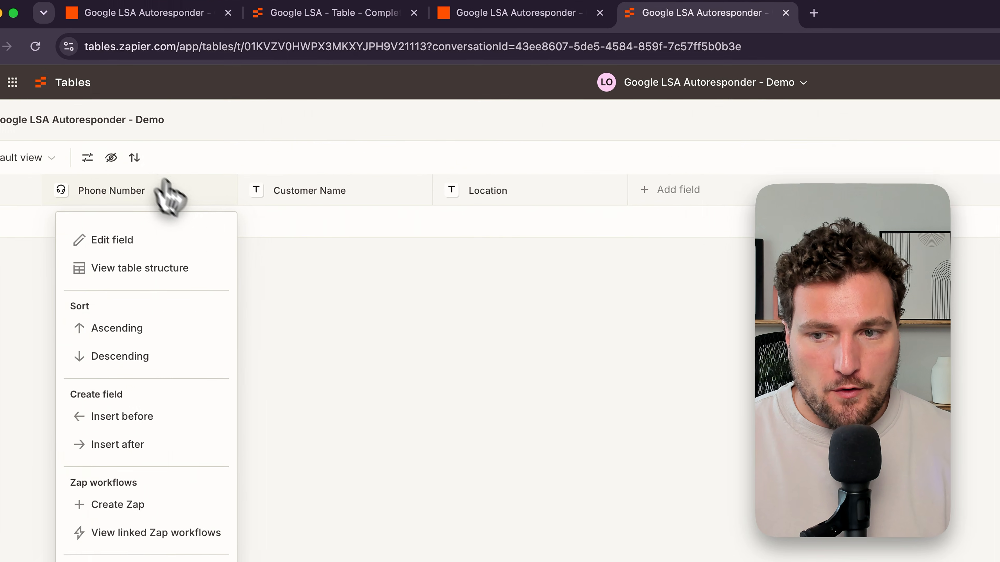
click(372, 217)
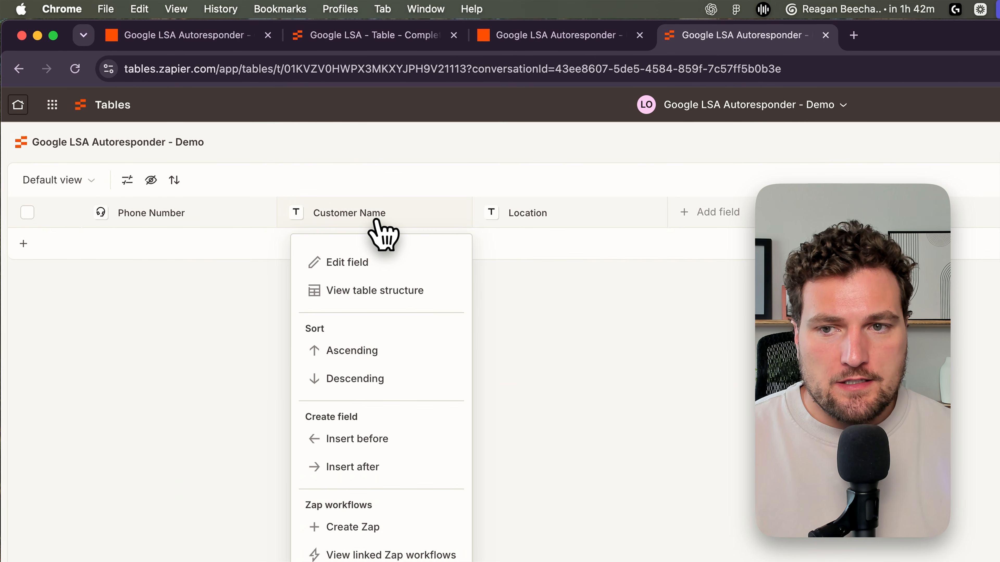
click(553, 215)
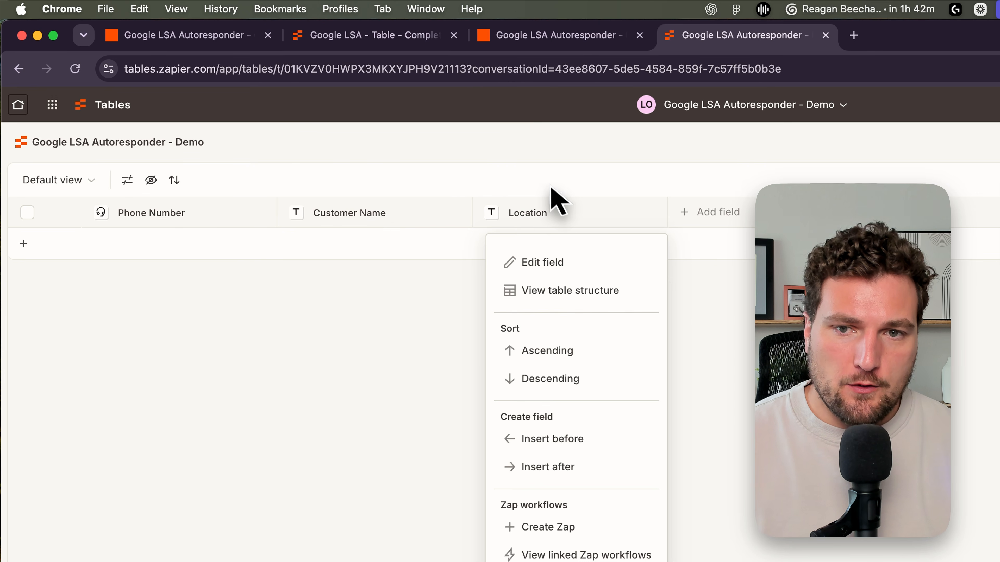
click(551, 189)
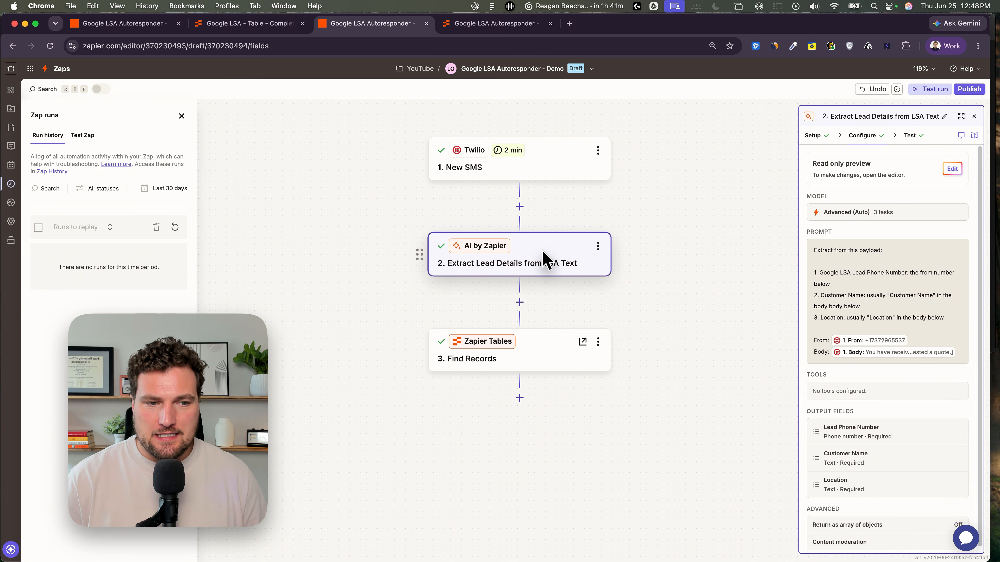
- Open the Find Records step and set Lookup Field 1 to Phone Number
click(910, 135)
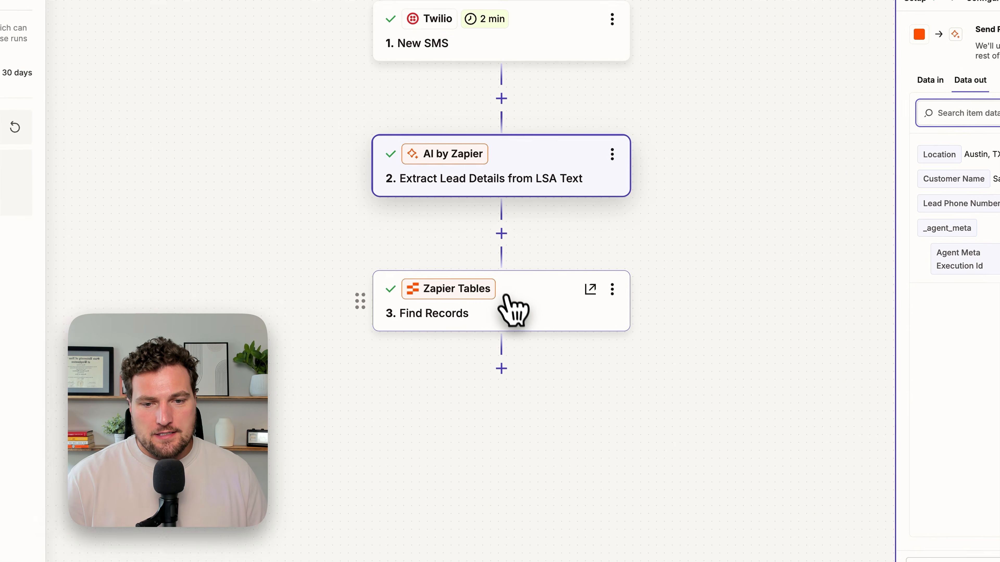
click(507, 300)
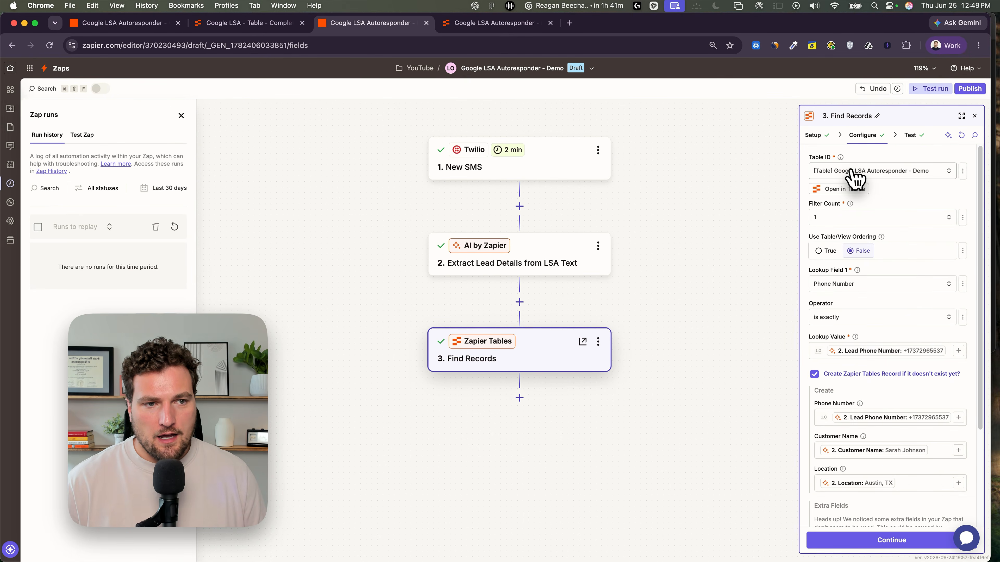
click(490, 23)
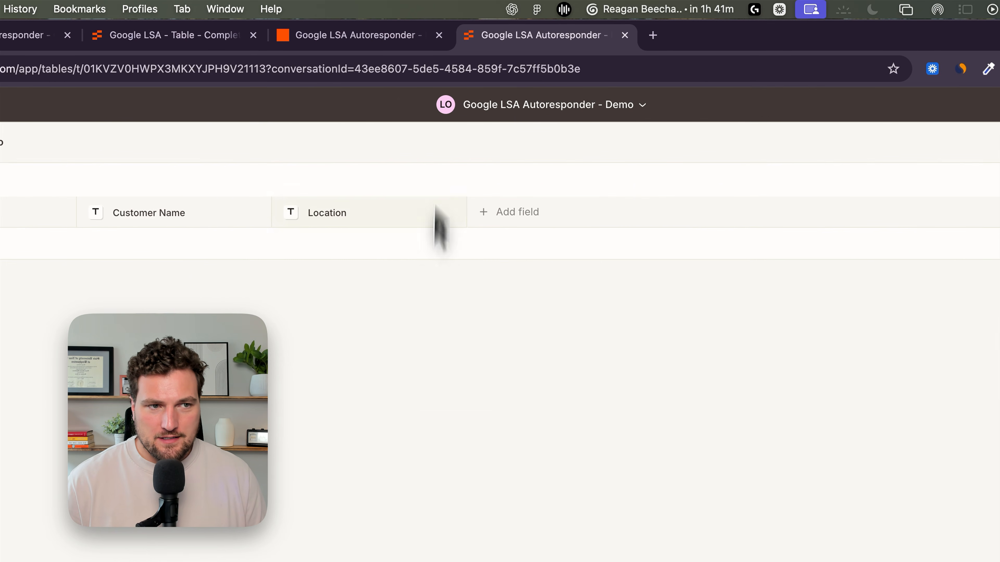
click(366, 37)
scroll(799, 286, down, 3)
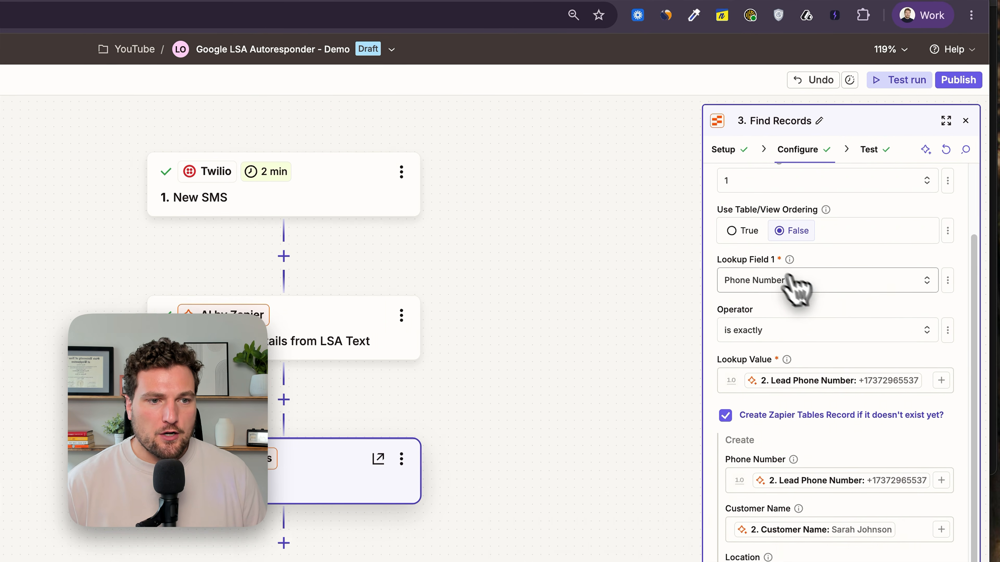
click(778, 279)
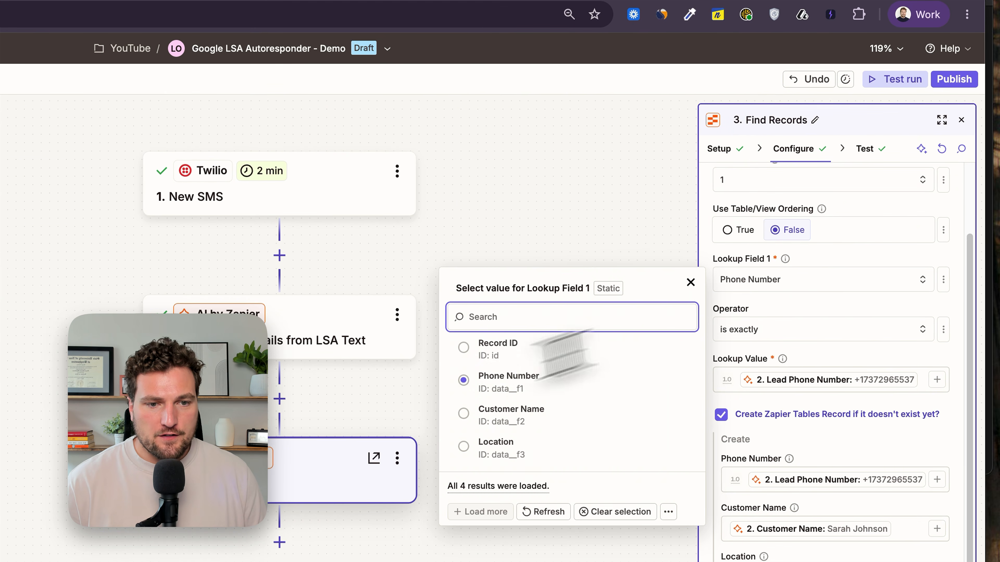
click(492, 384)
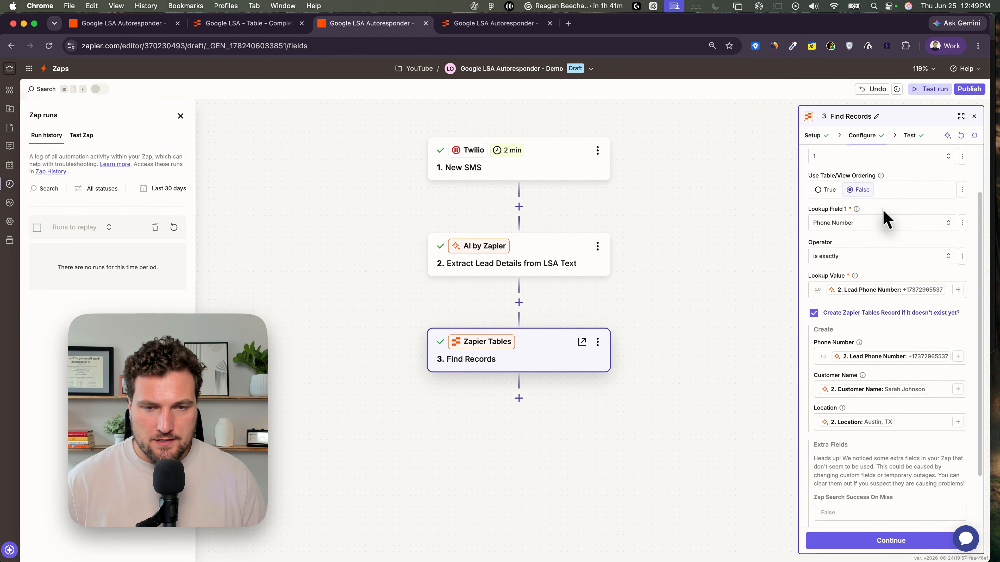
- Set the Lookup Value to the AI step's Lead Phone Number field
scroll(886, 225, down, 2)
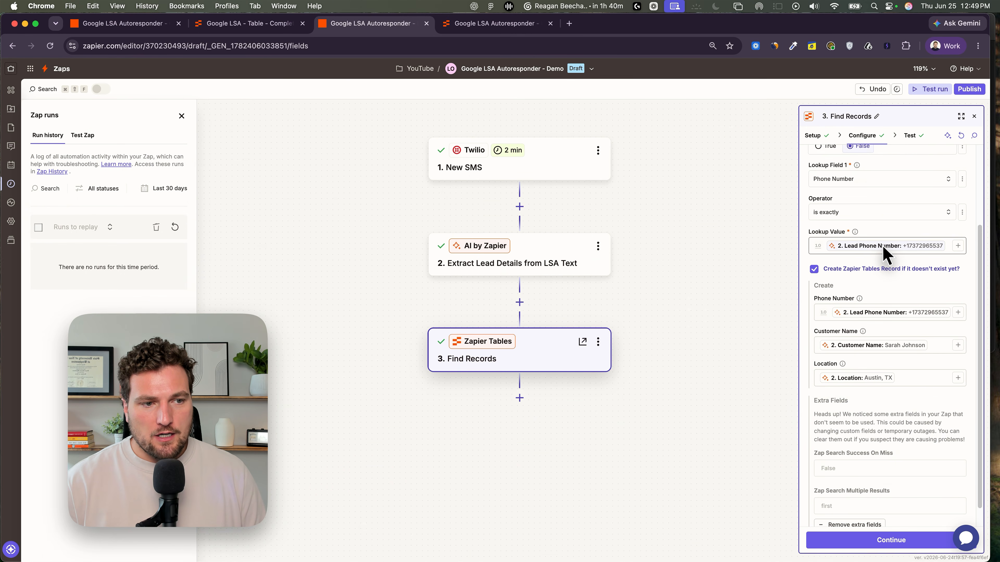
click(878, 248)
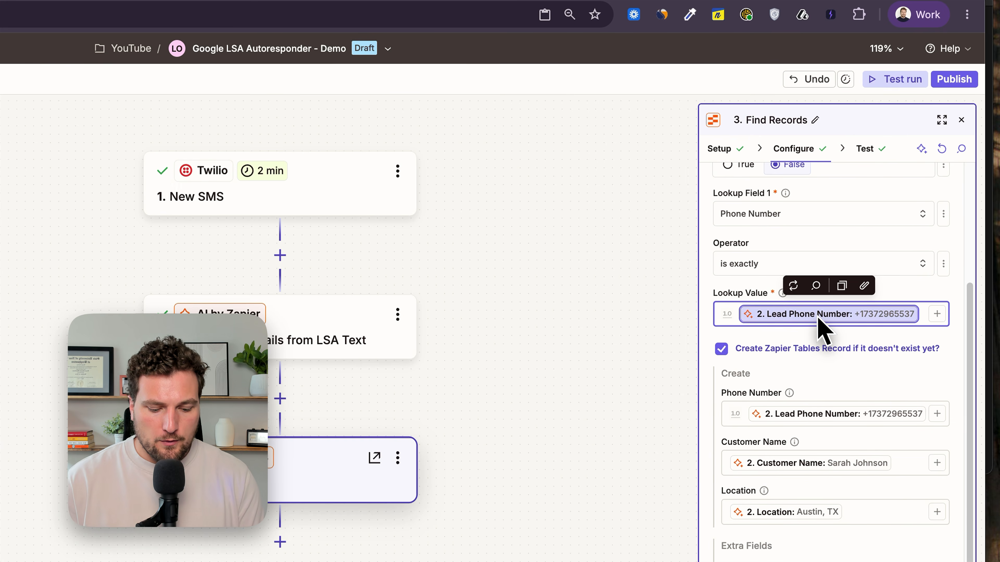
key(BackSpace)
text(/lead)
key(Return)
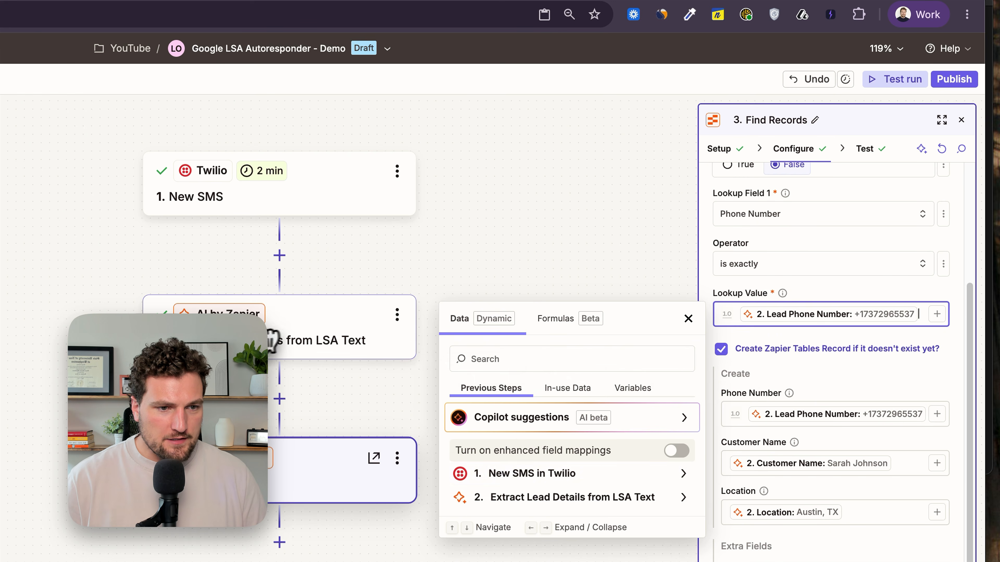
click(850, 286)
scroll(781, 276, up, 1)
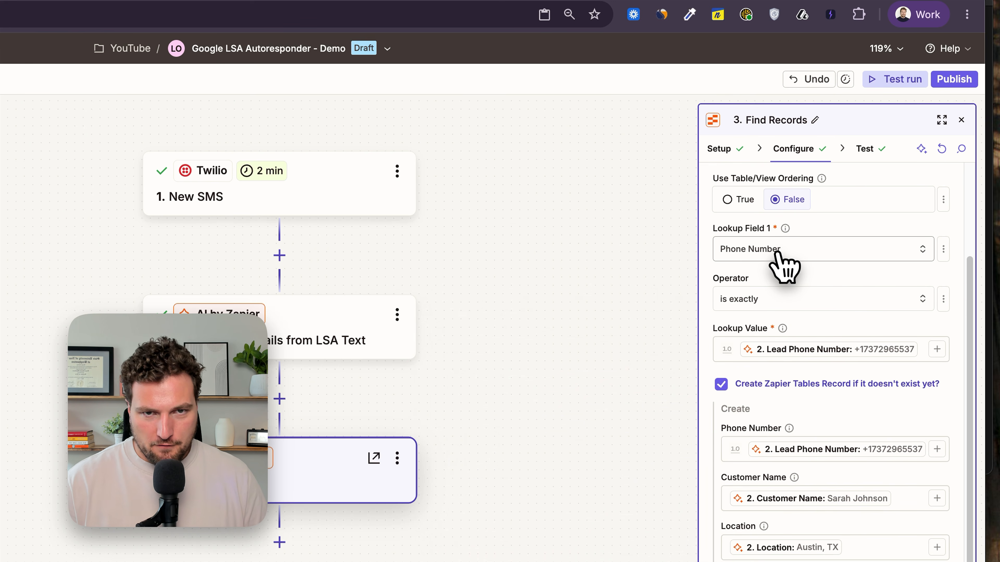
scroll(779, 258, down, 2)
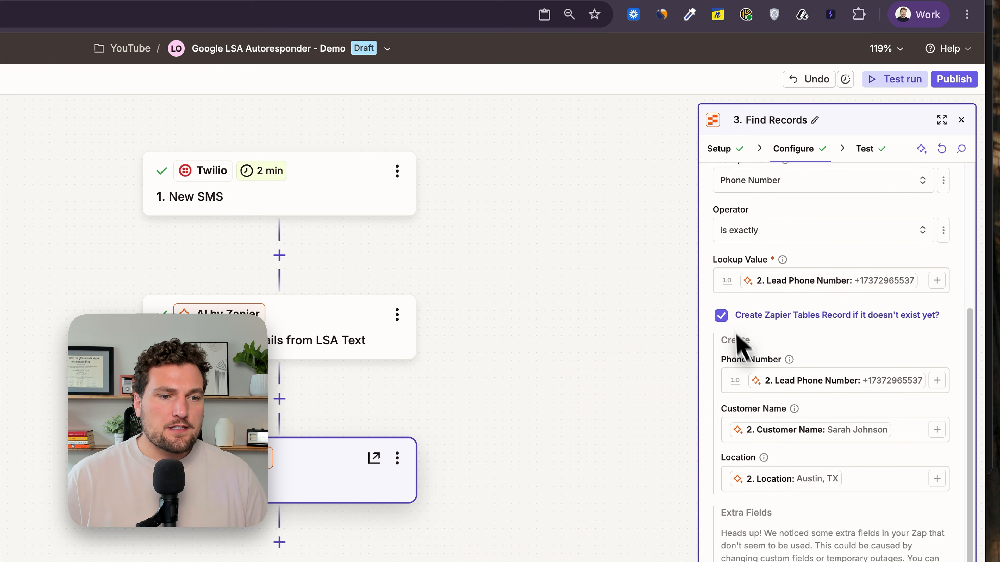
click(722, 316)
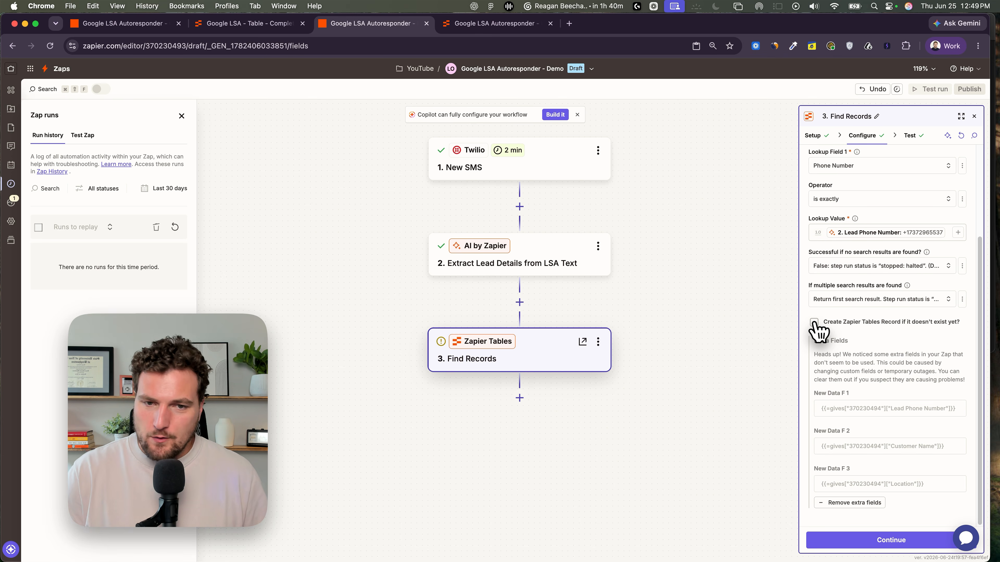
click(814, 322)
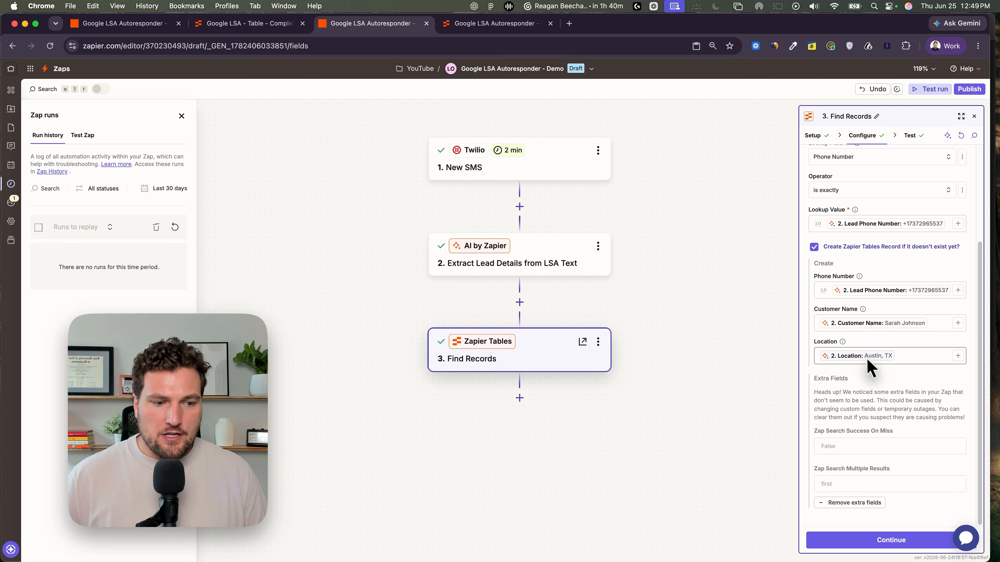
- Continue and retest the Find Records step, then check the table for the created lead record
click(888, 540)
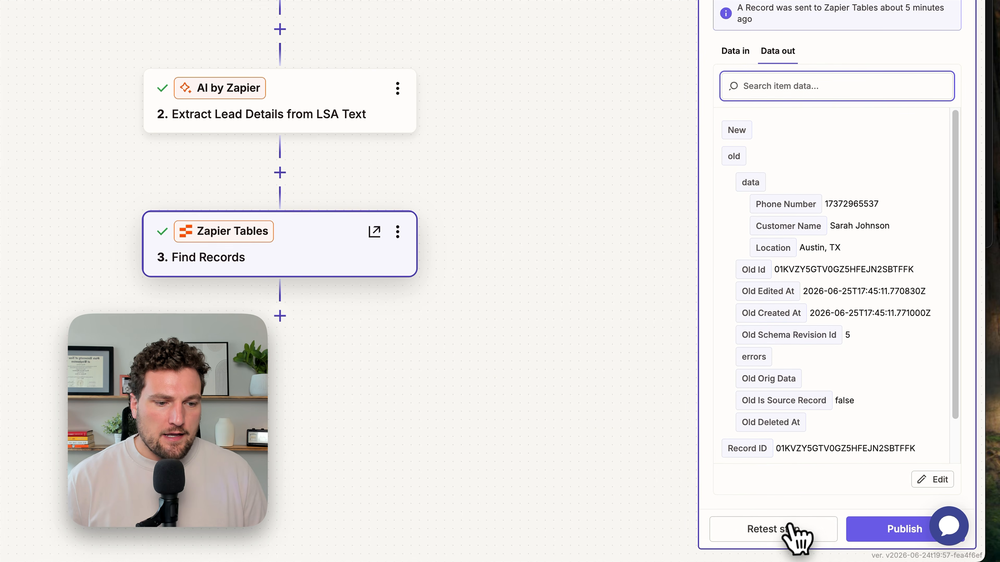
click(805, 538)
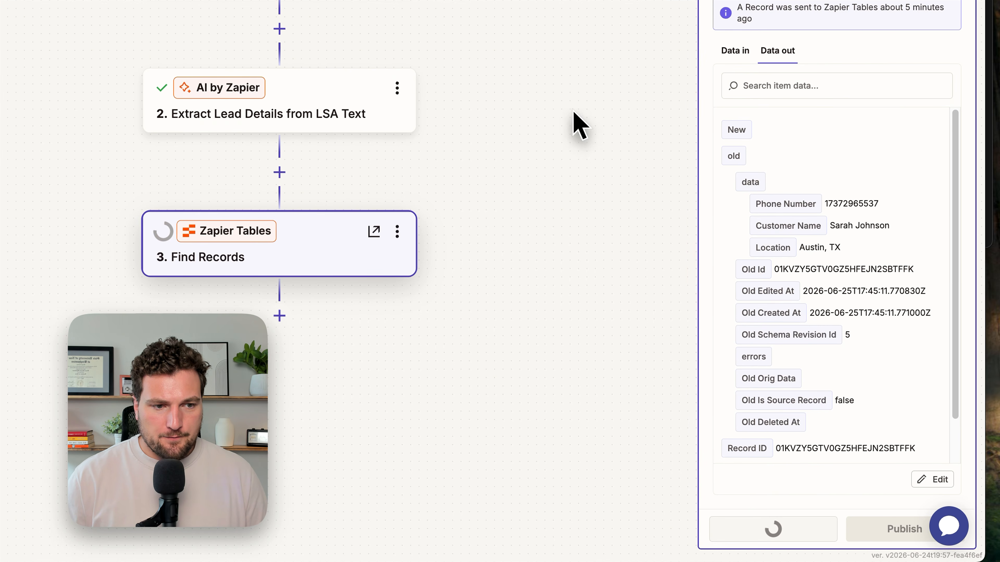
click(497, 37)
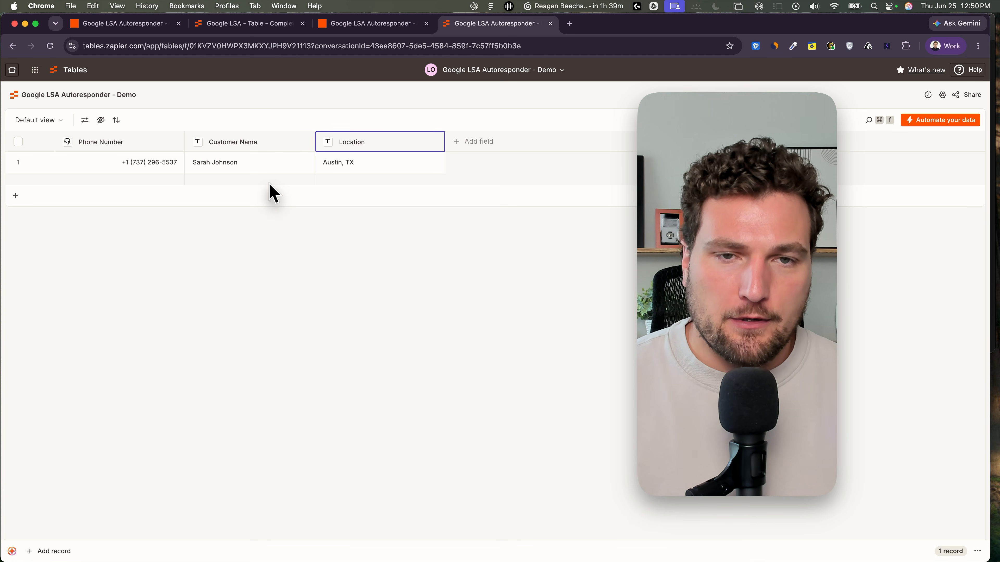
click(362, 23)
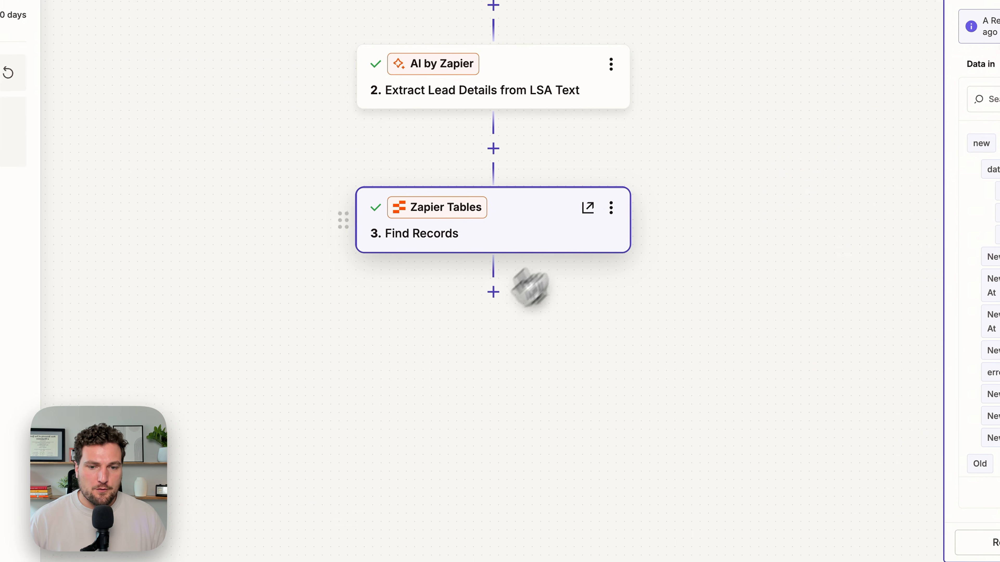
- Add a Paths step after the Find Records step
click(493, 292)
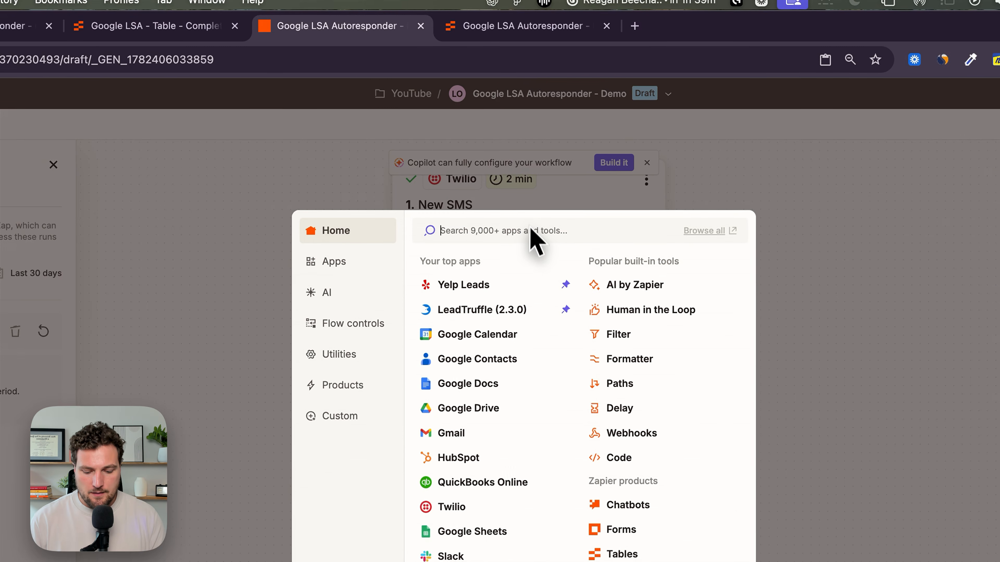
text(Paths)
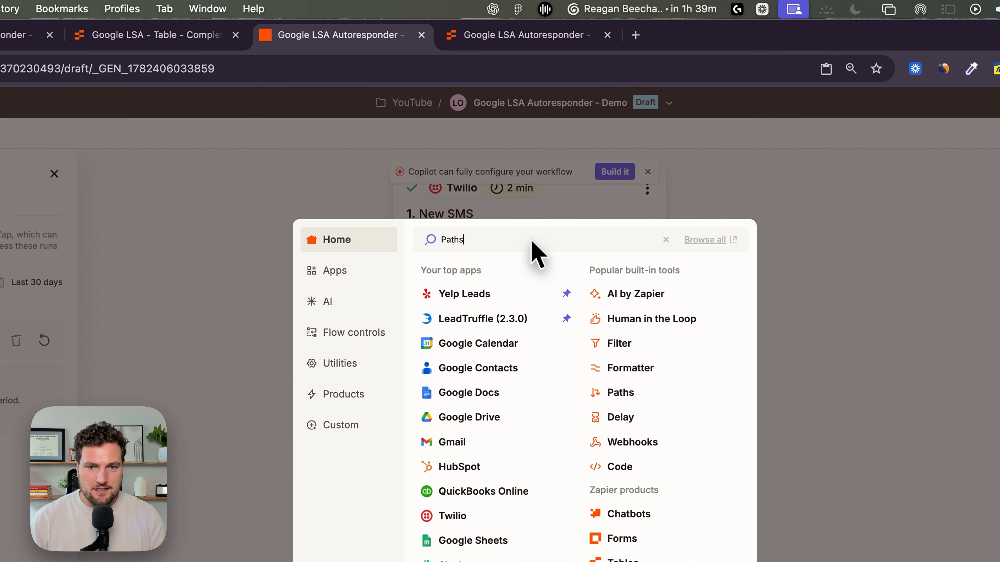
click(498, 271)
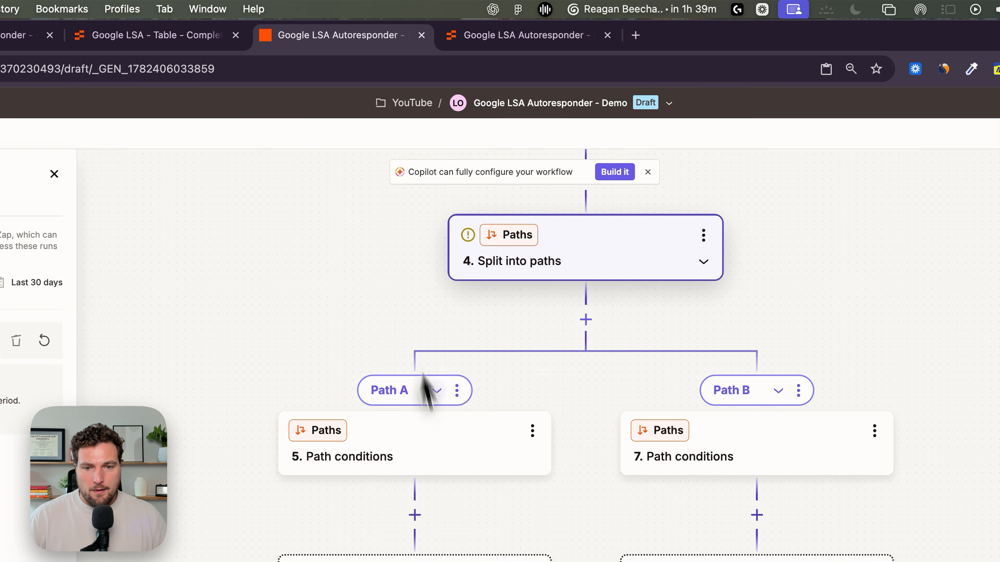
- Rename Path A to New Google LSA Lead
click(457, 390)
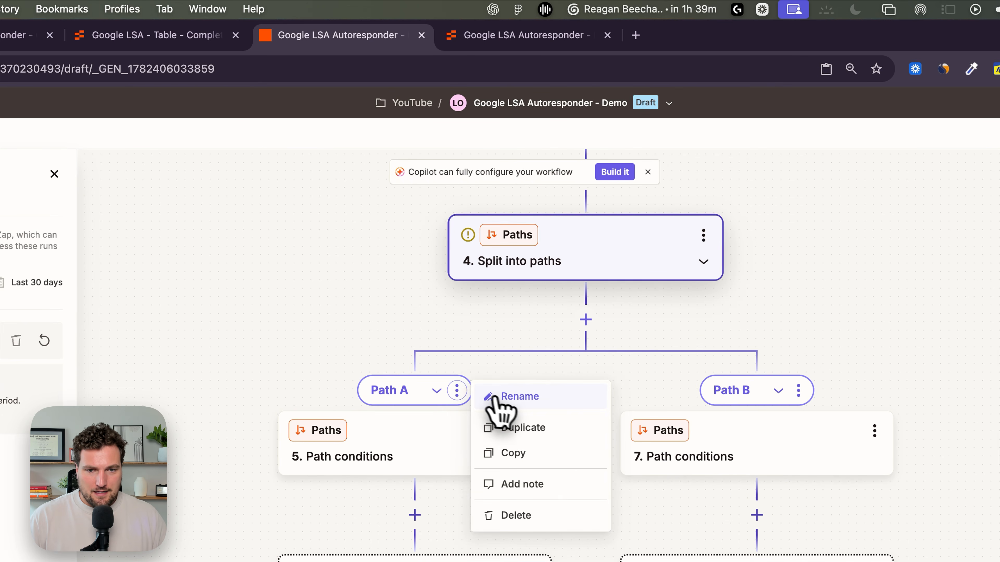
click(512, 396)
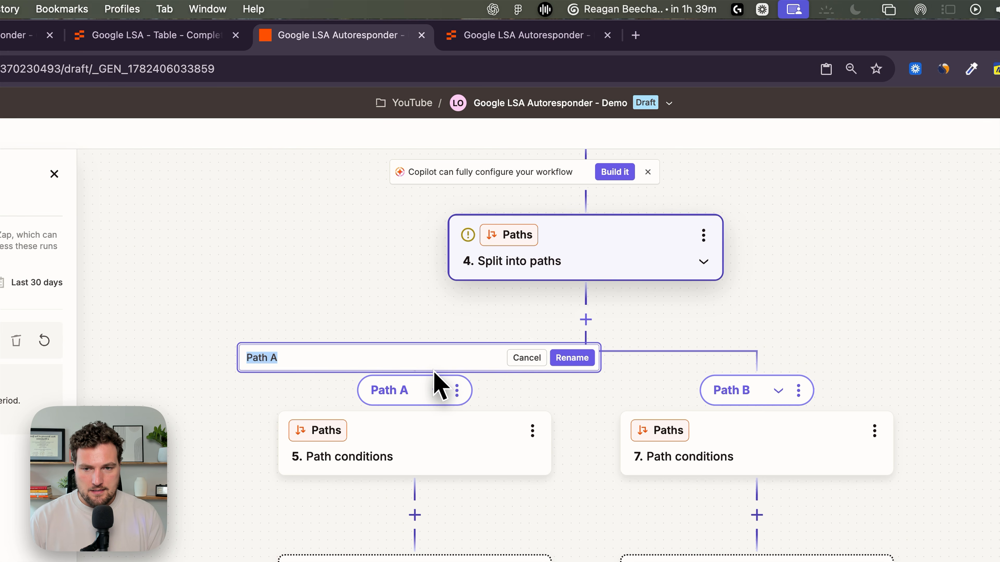
text(New Google)
text( LSA Lead)
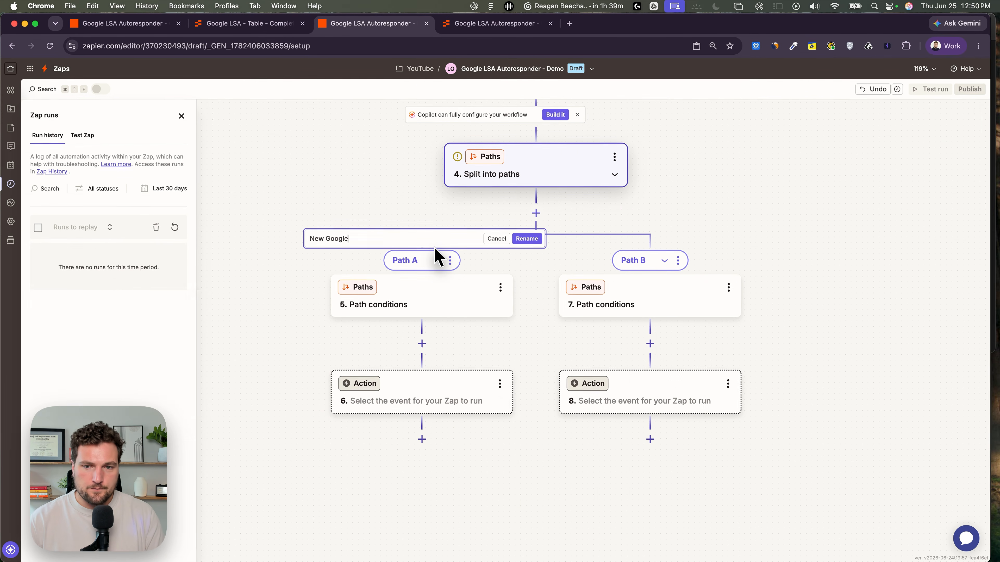
key(Return)
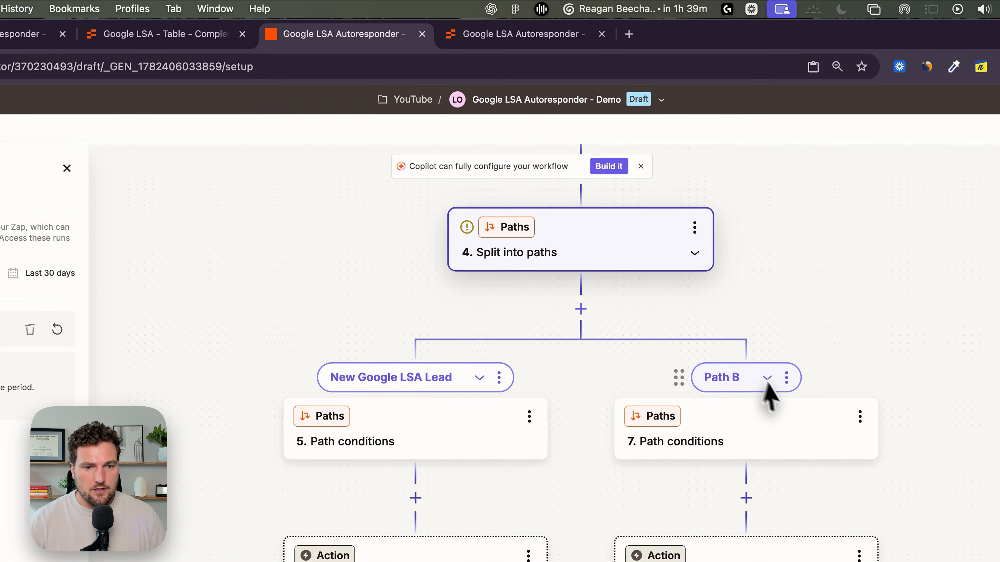
- Rename Path B to Existing LSA Lead
click(678, 260)
click(856, 396)
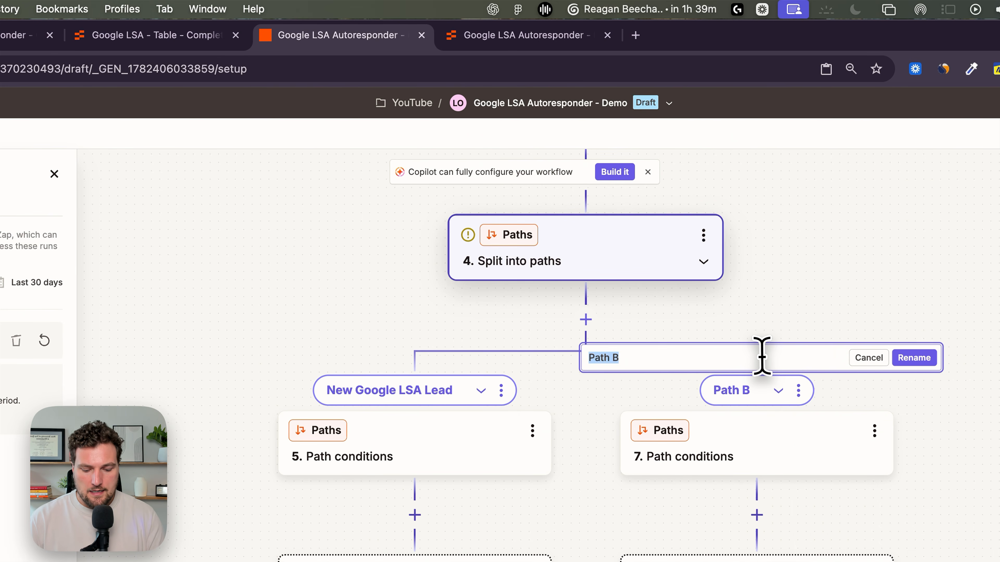
text(Existing LSA Lead)
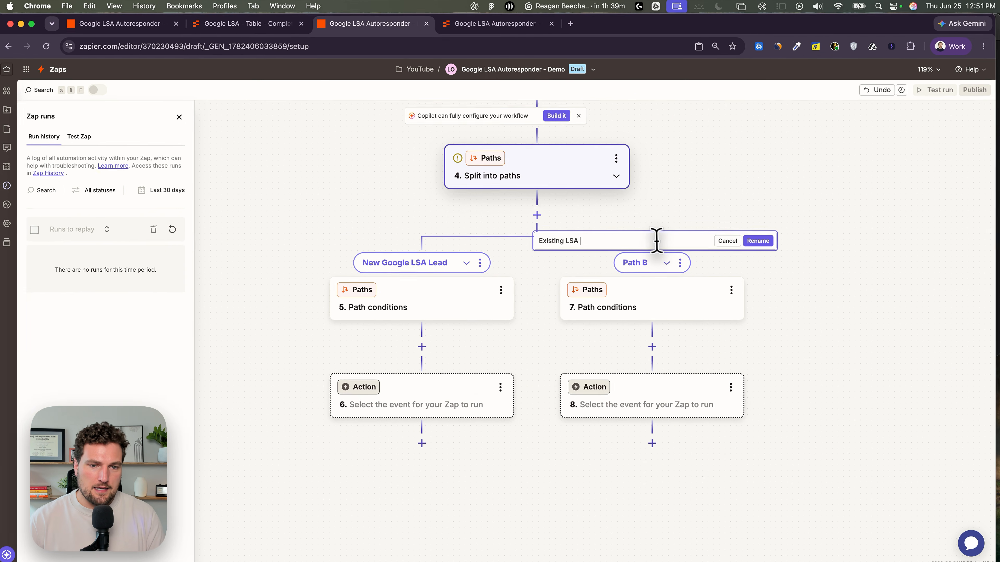
key(Return)
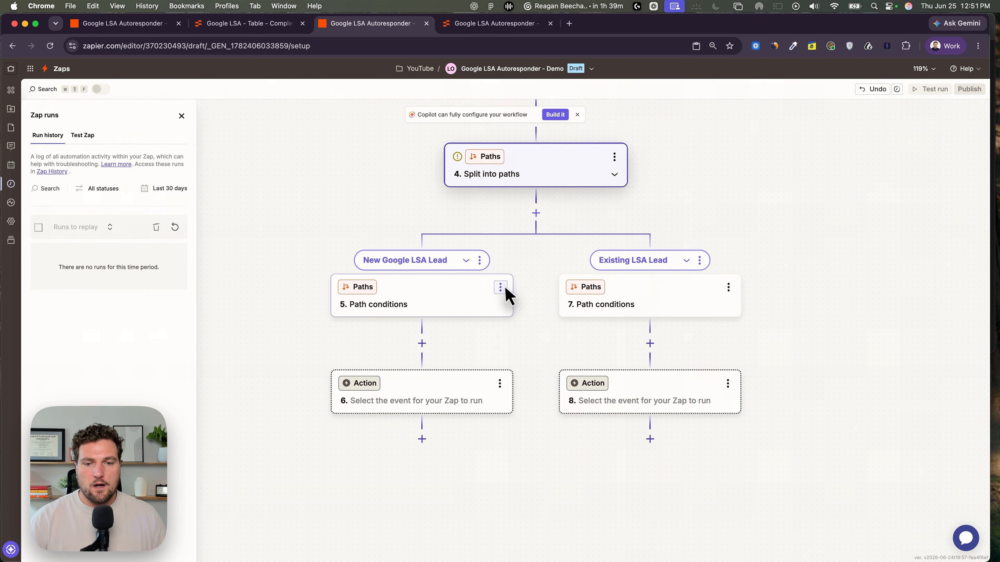
- Set the New Google LSA Lead path to continue only if step 2 Lead Phone Number does not contain step 3 Phone Number, then test it
click(478, 293)
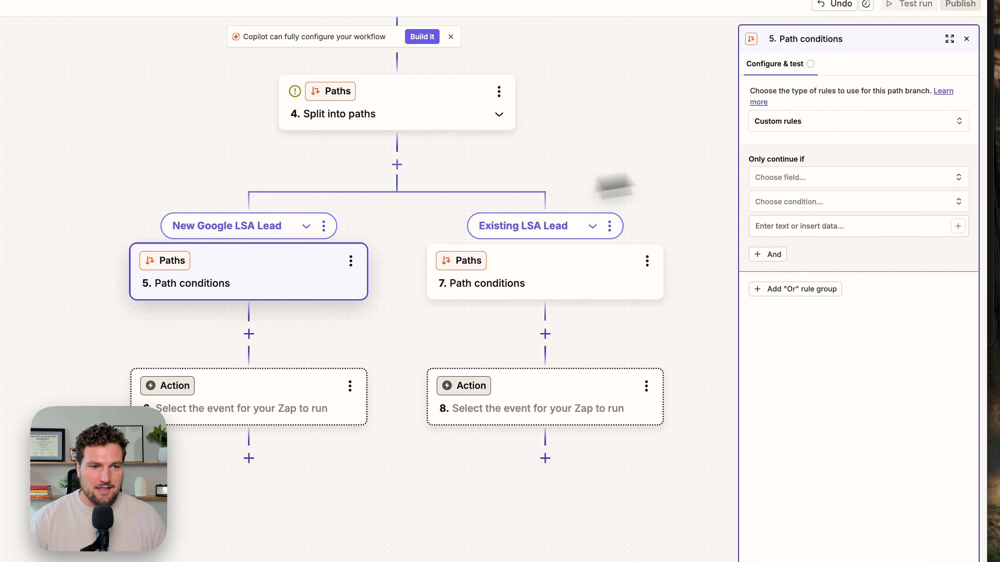
click(774, 178)
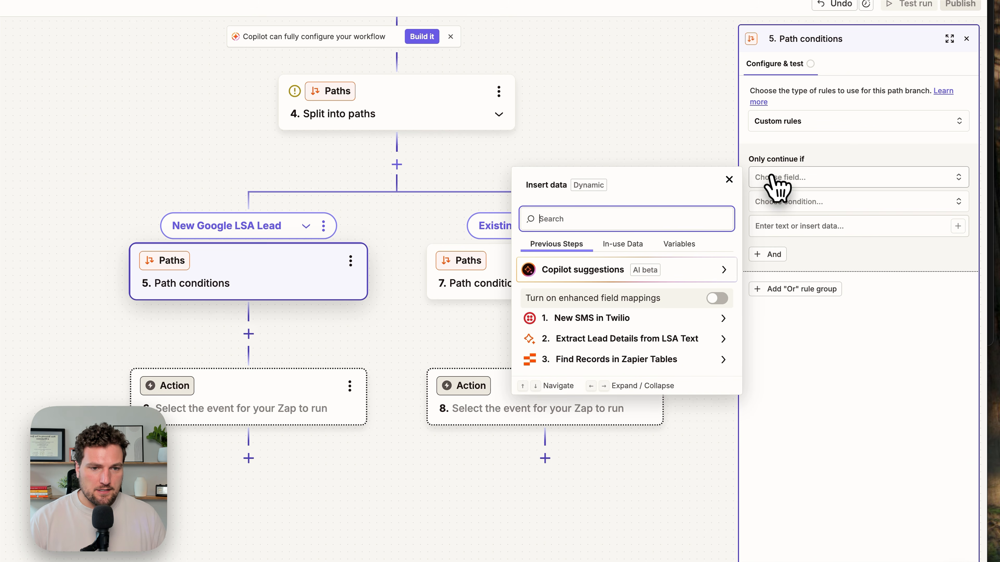
click(629, 340)
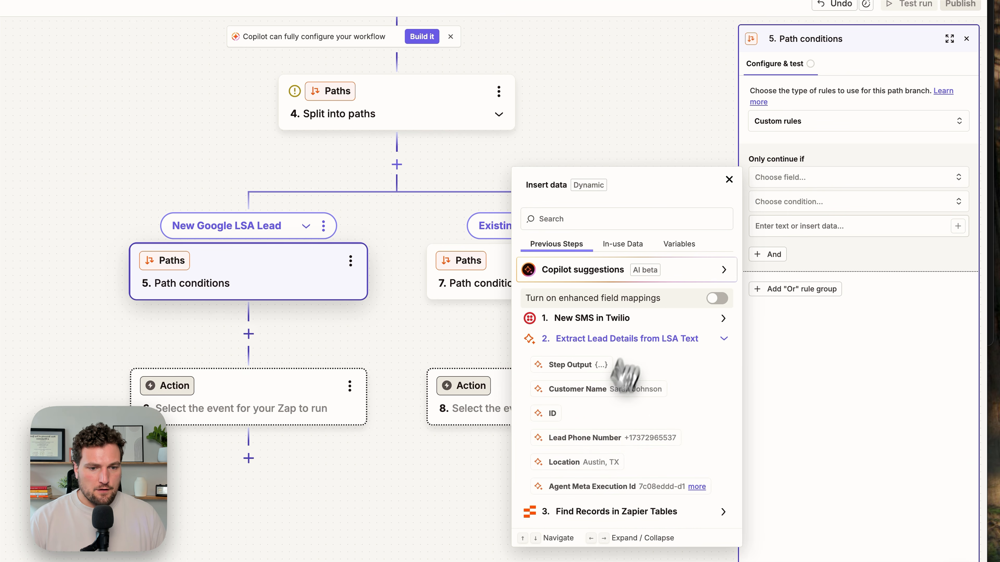
click(604, 438)
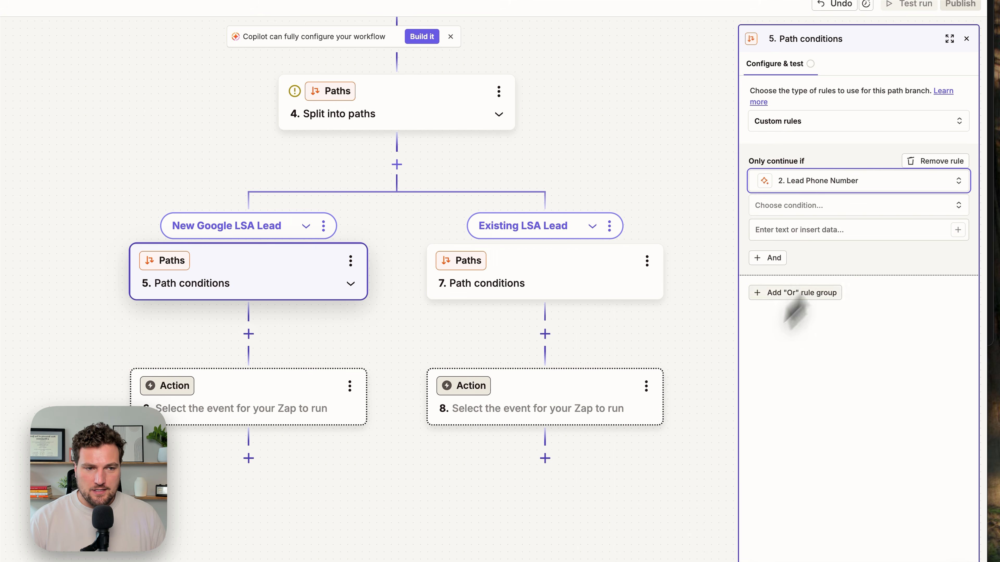
click(815, 206)
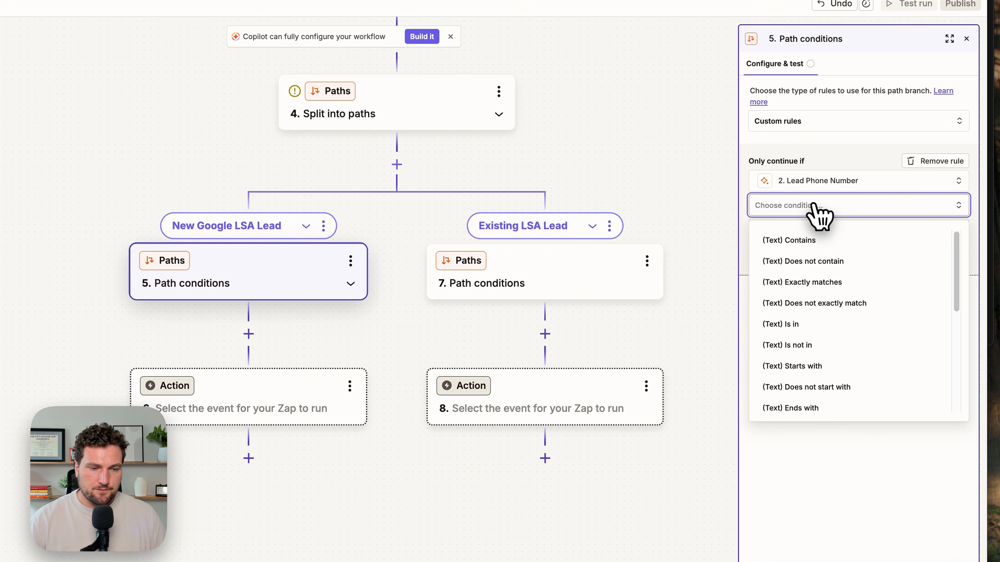
click(813, 261)
click(802, 230)
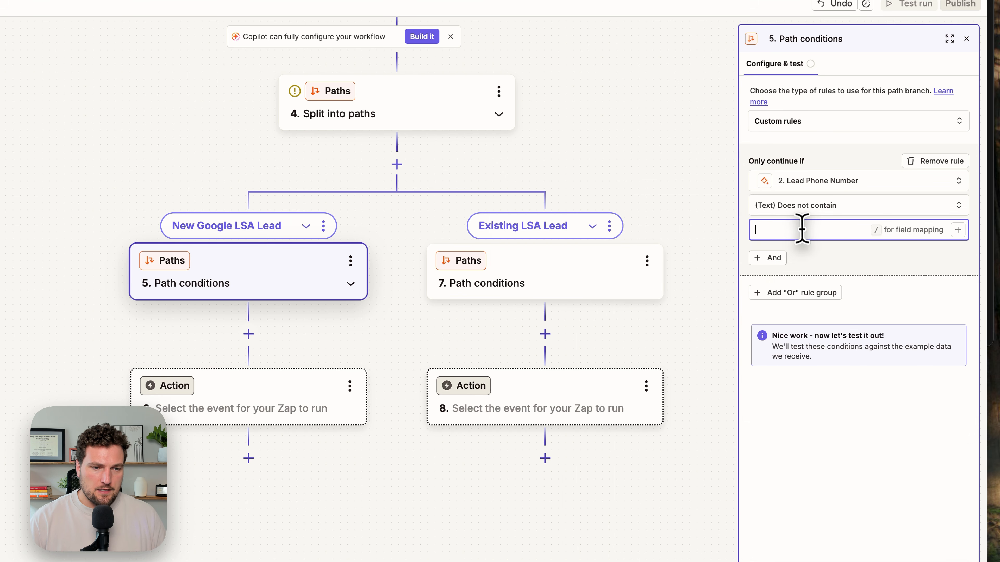
text(/ph)
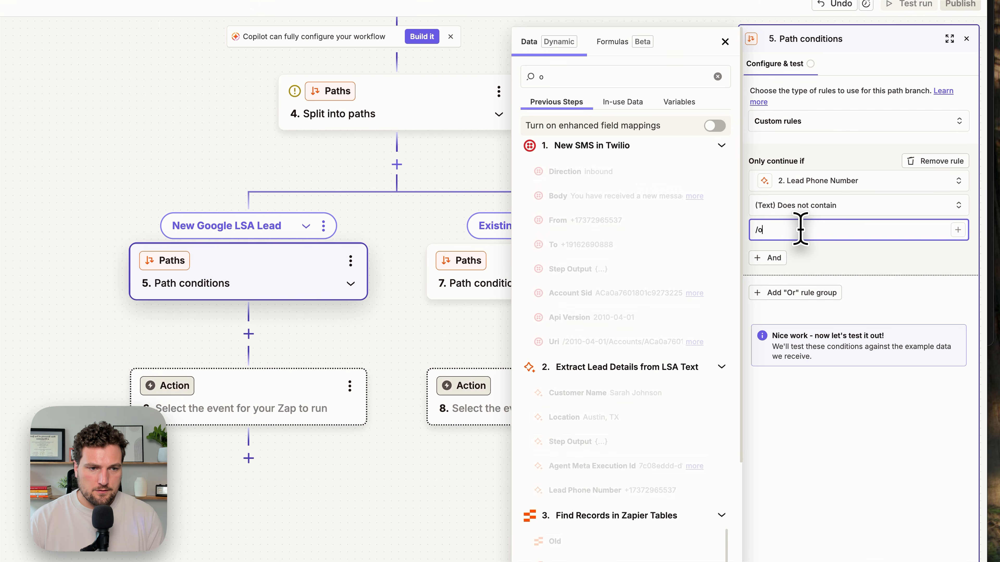
text(on)
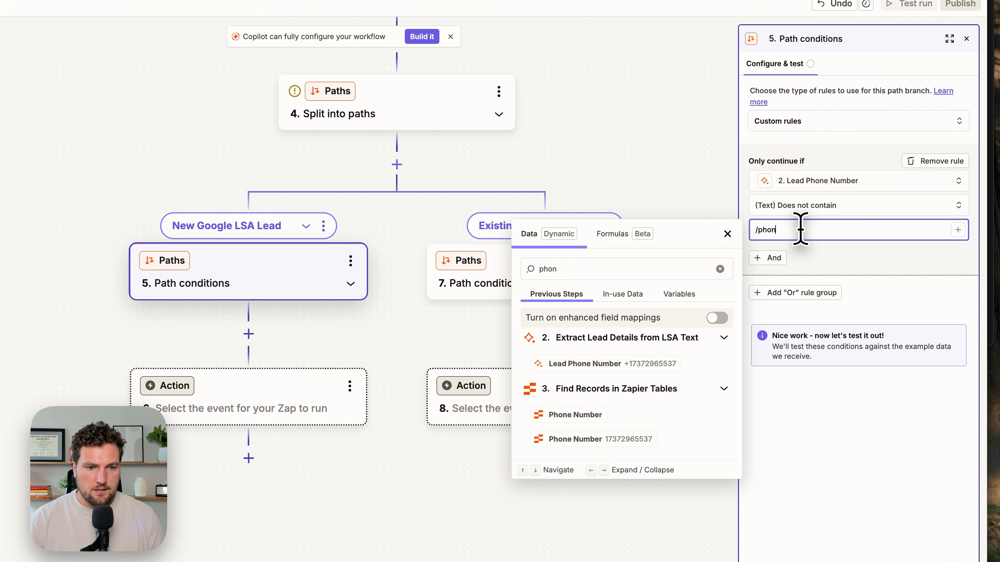
click(608, 438)
click(870, 302)
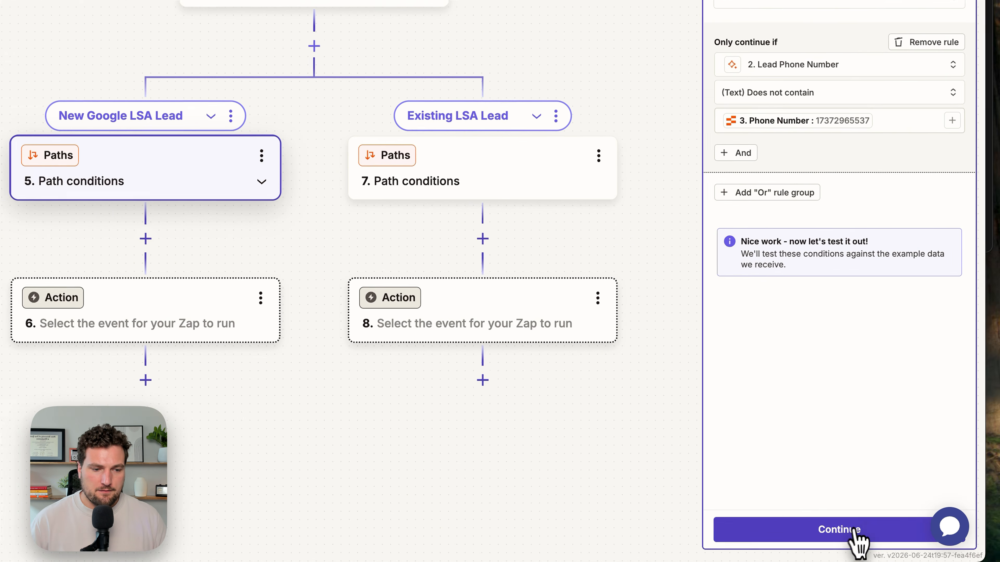
click(905, 540)
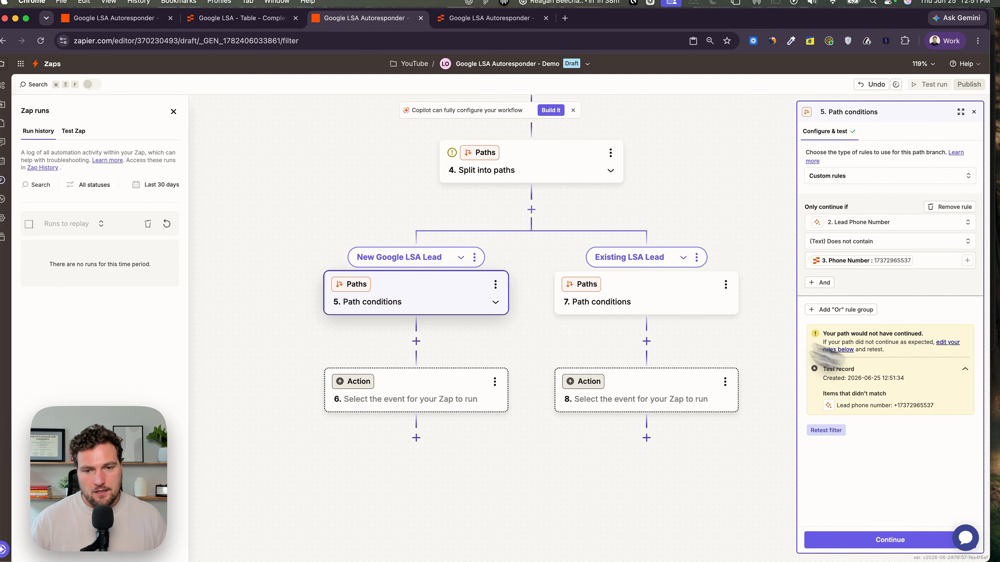
- Check the lead record in the Zapier table and return to the Zap editor
click(488, 17)
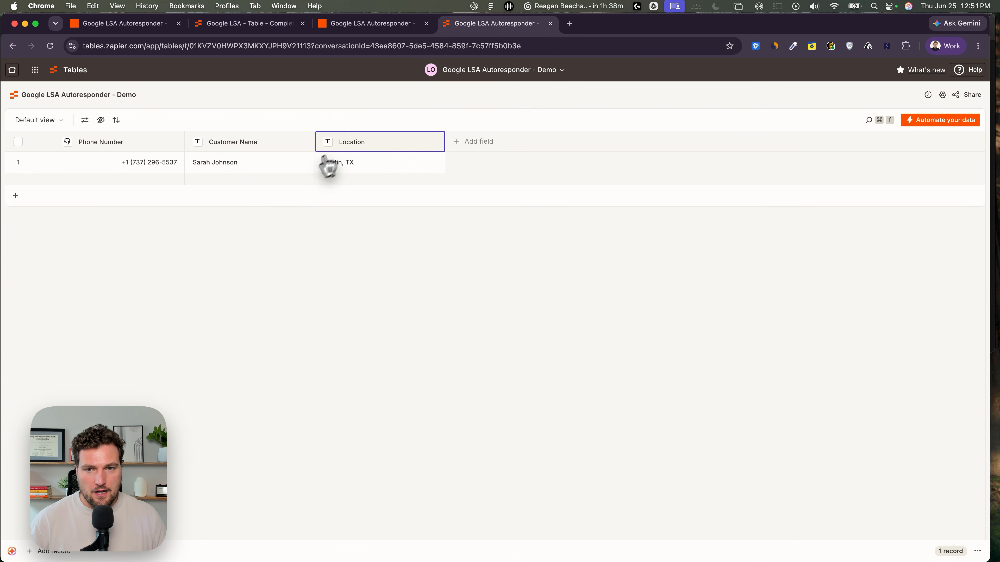
click(379, 35)
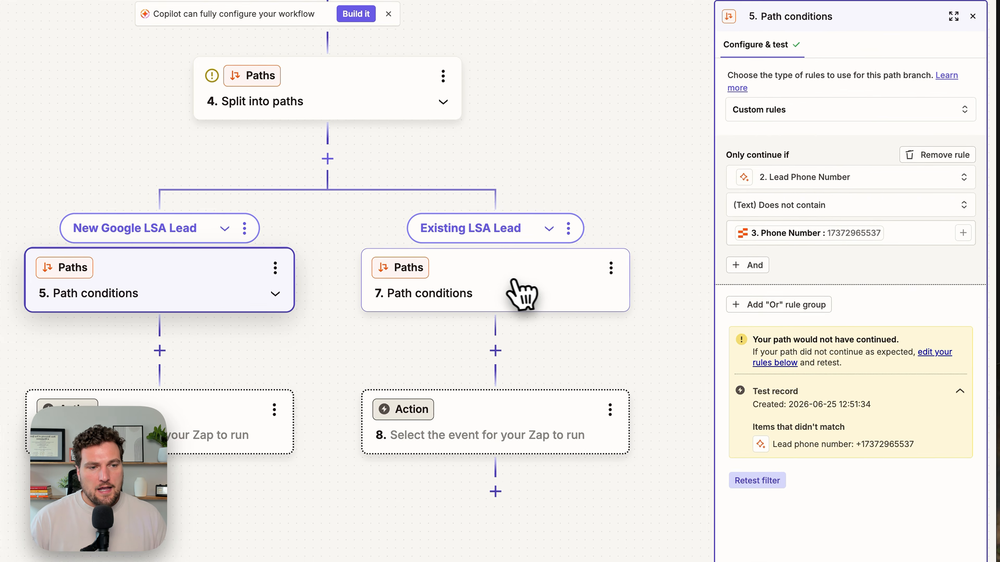
- Set the Existing LSA Lead path to continue only if step 2 Lead Phone Number contains step 3 Phone Number, then test it
click(673, 302)
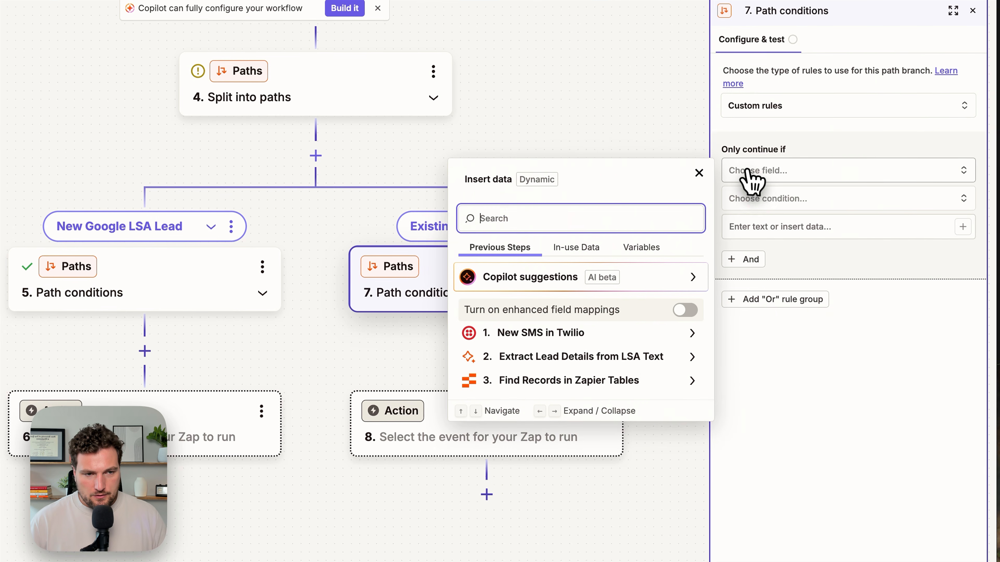
text(/lead)
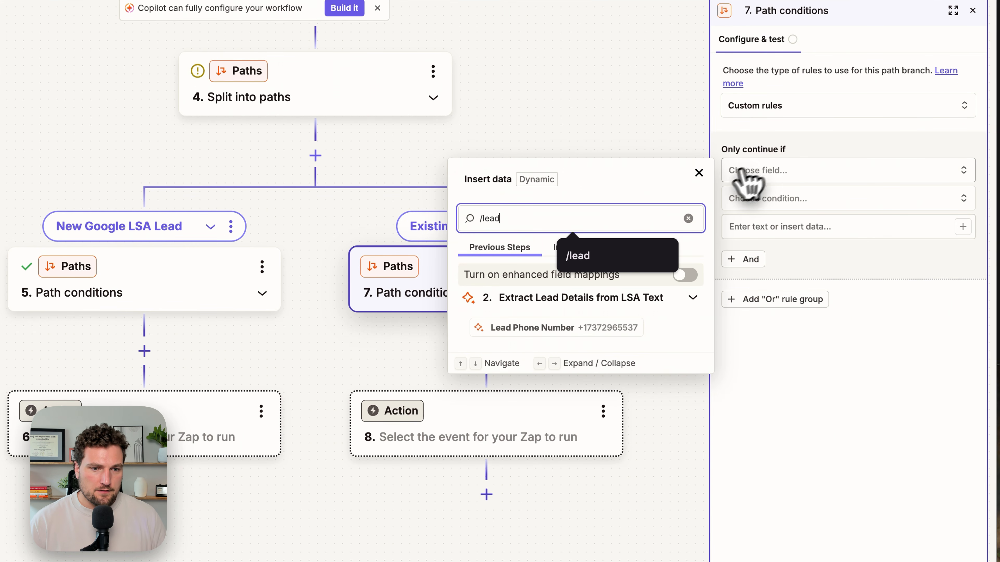
click(614, 328)
click(764, 203)
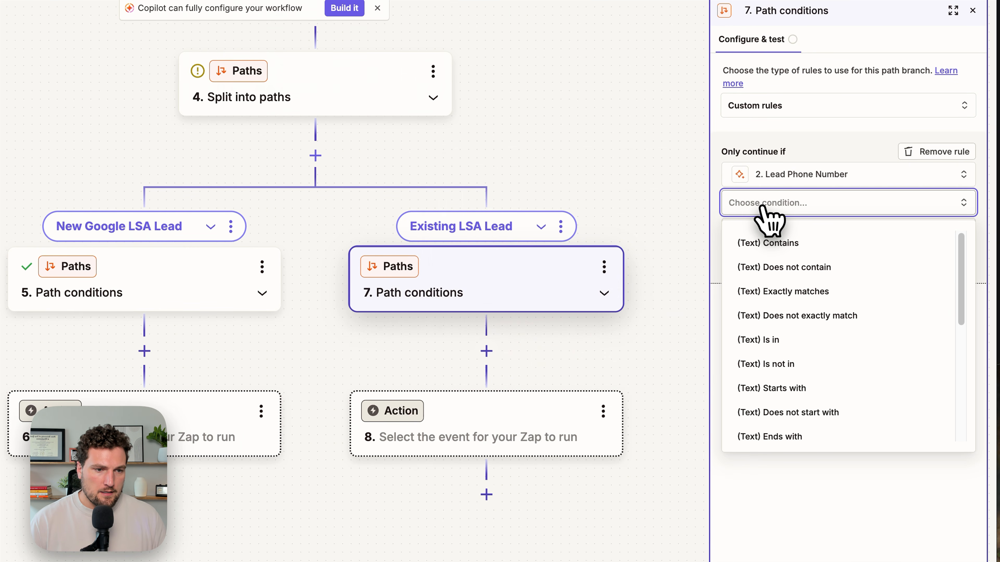
click(766, 243)
click(757, 231)
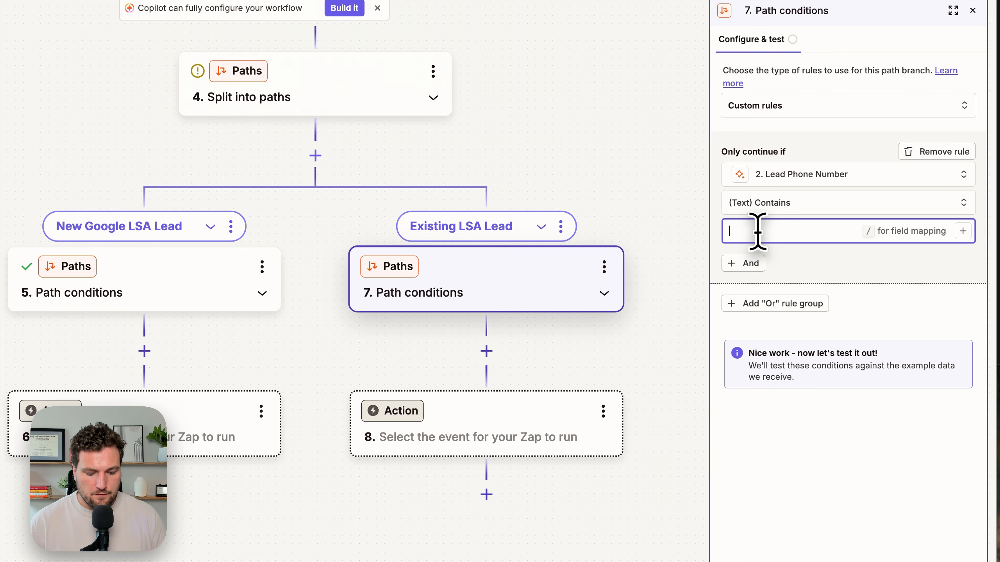
text(/phone)
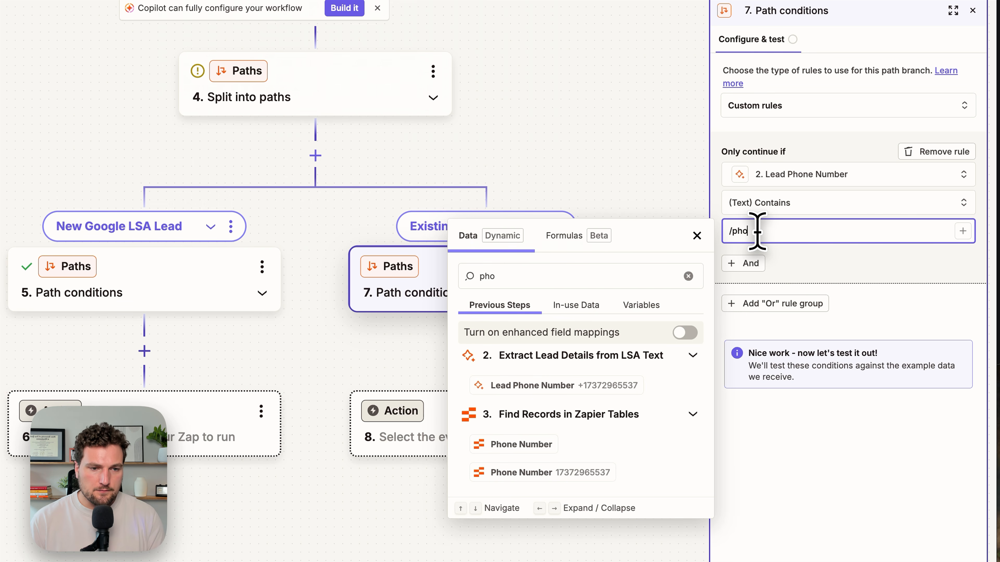
click(594, 472)
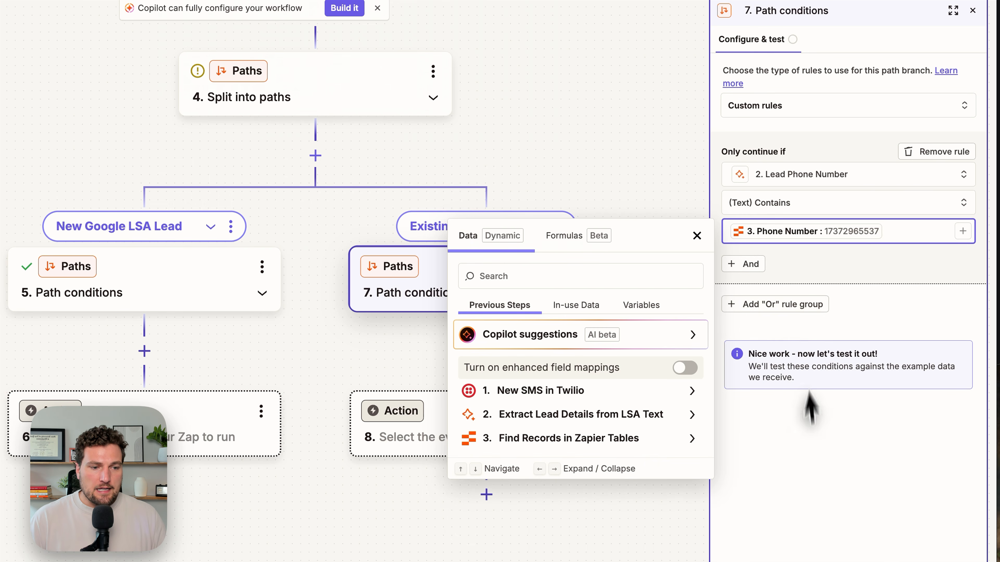
click(808, 531)
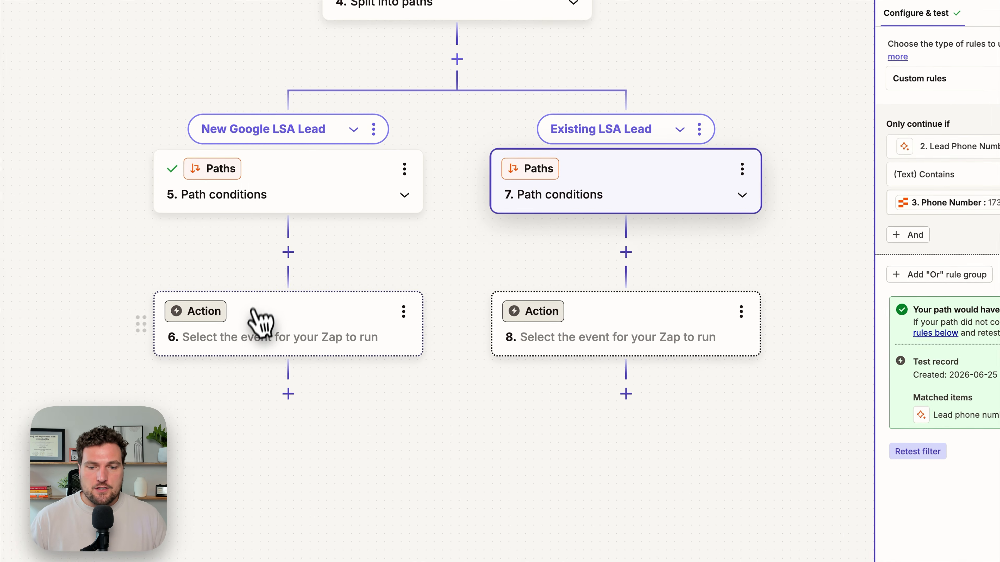
- Add an AI by Zapier action to the New Google LSA Lead path and paste the initial-message prompt
click(382, 343)
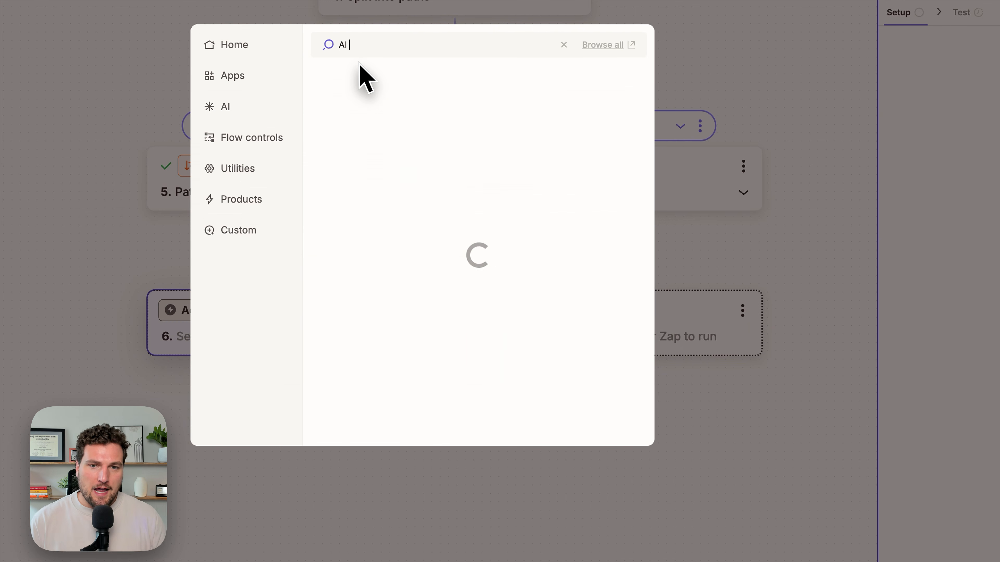
click(351, 75)
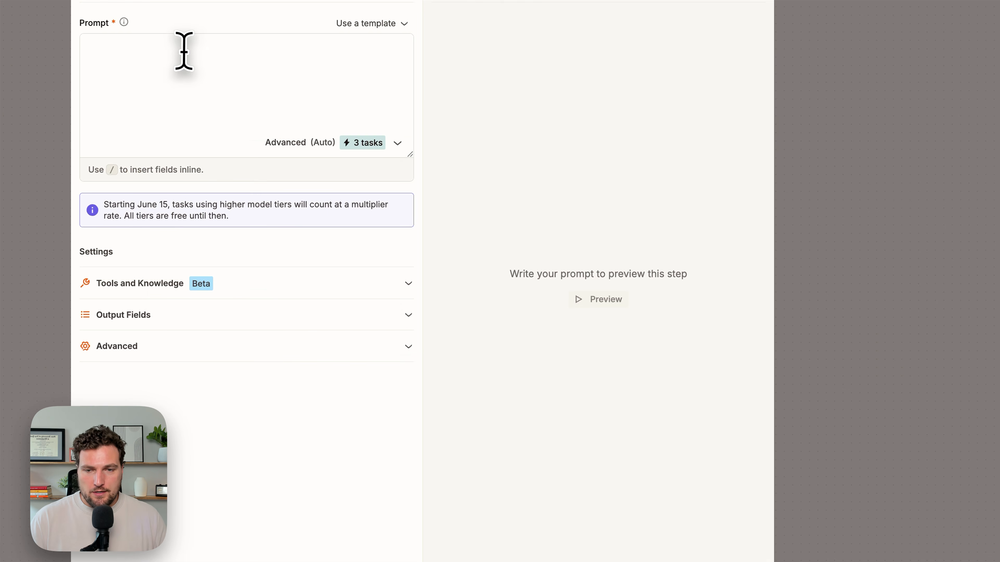
key(super+v)
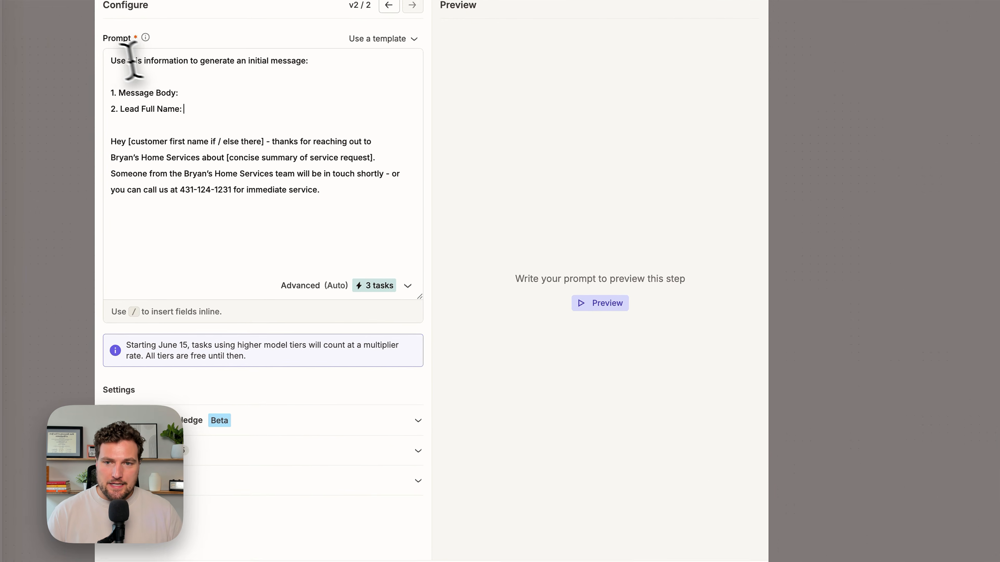
- Map the Twilio Body into Message Body and the extracted Customer Name into Lead Full Name in the prompt
drag(271, 161, 422, 163)
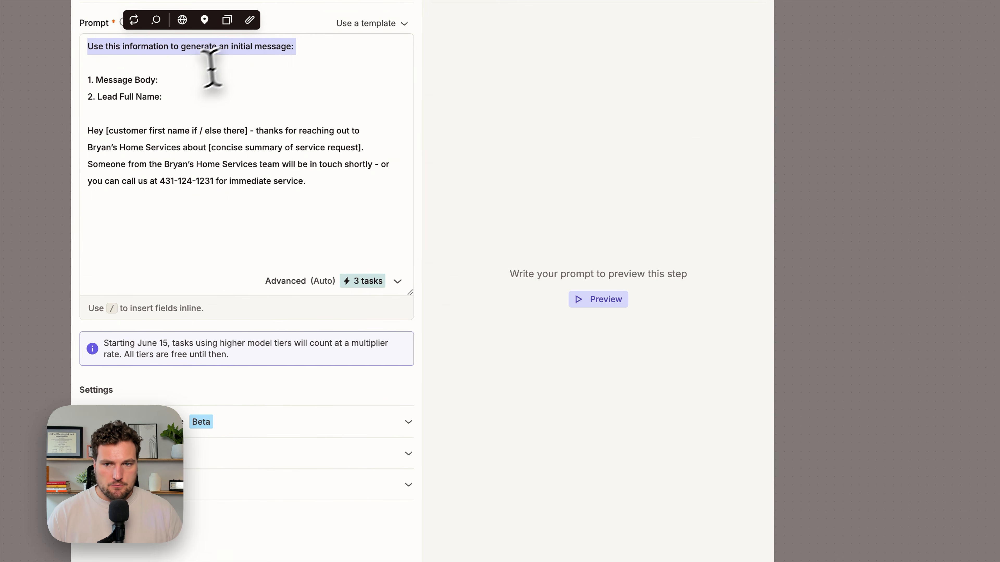
text(/)
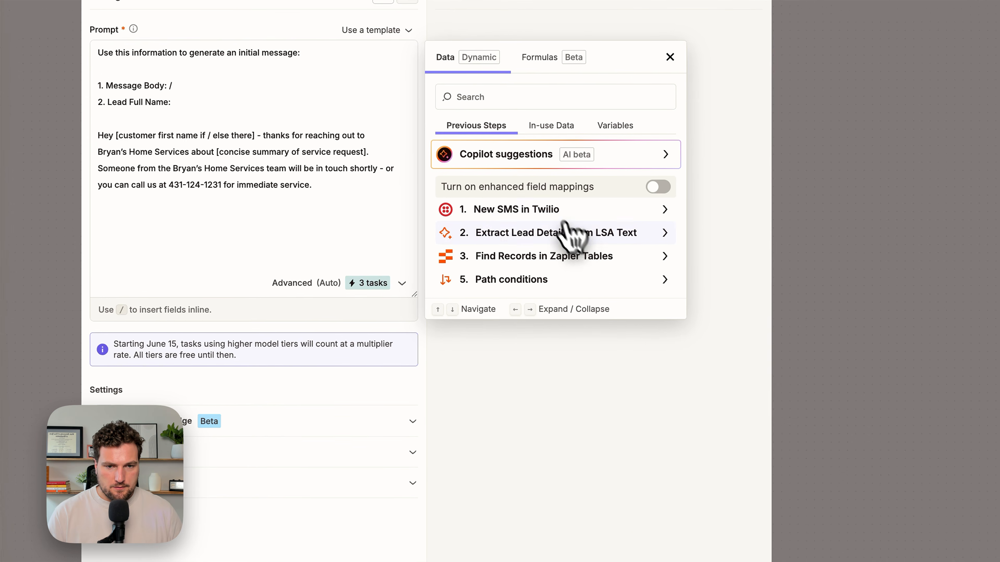
click(573, 267)
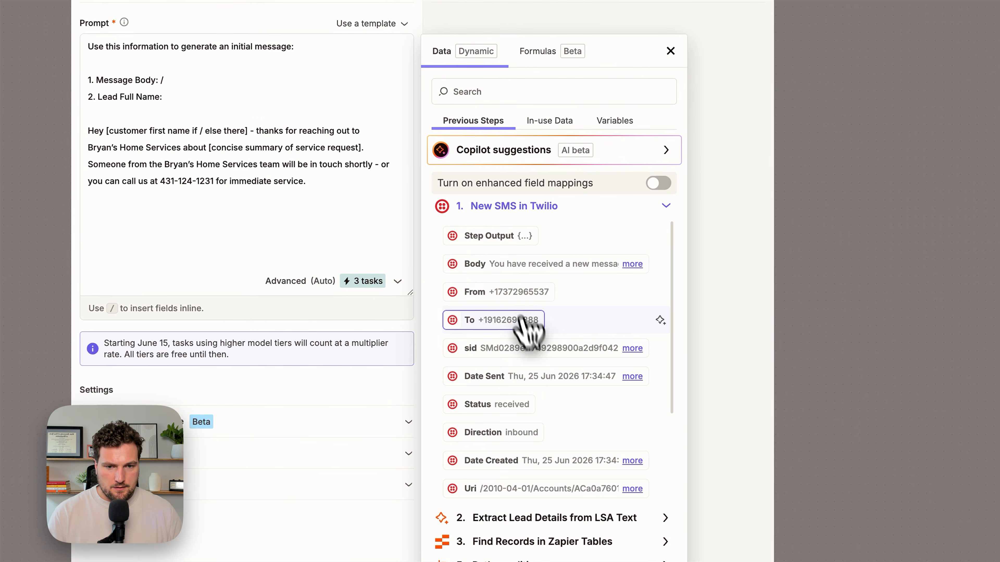
click(519, 265)
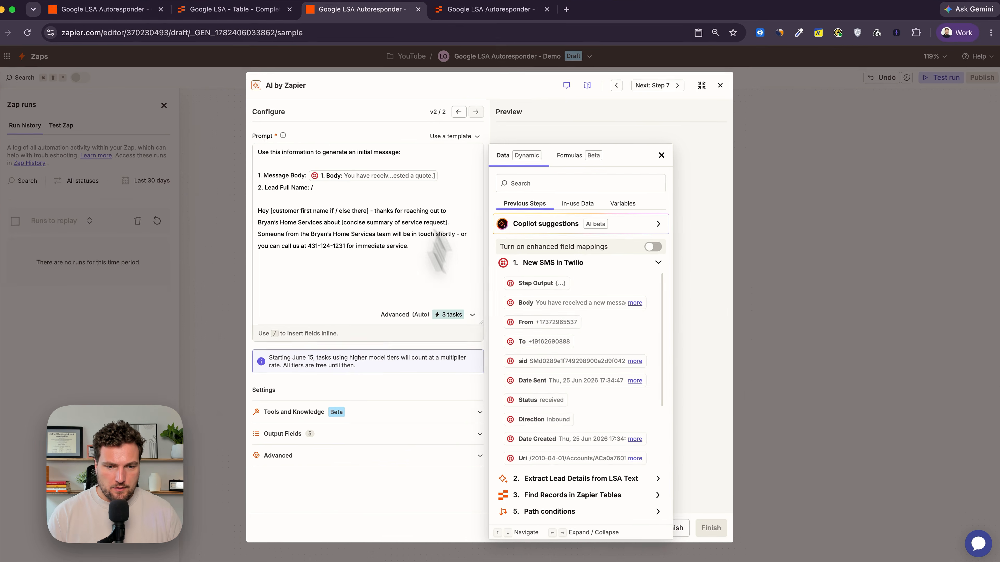
scroll(476, 321, down, 2)
scroll(566, 315, up, 2)
scroll(579, 303, down, 5)
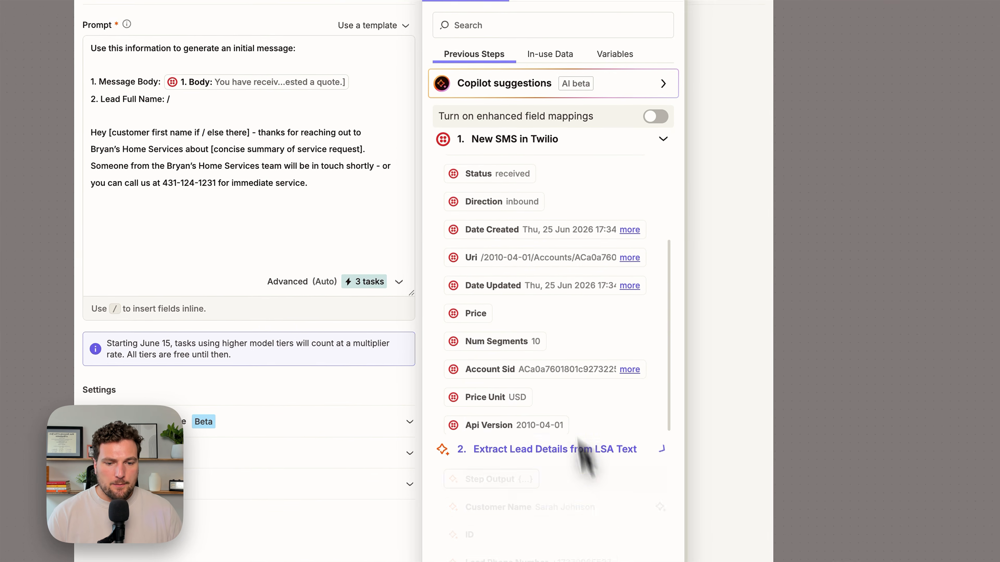
click(582, 455)
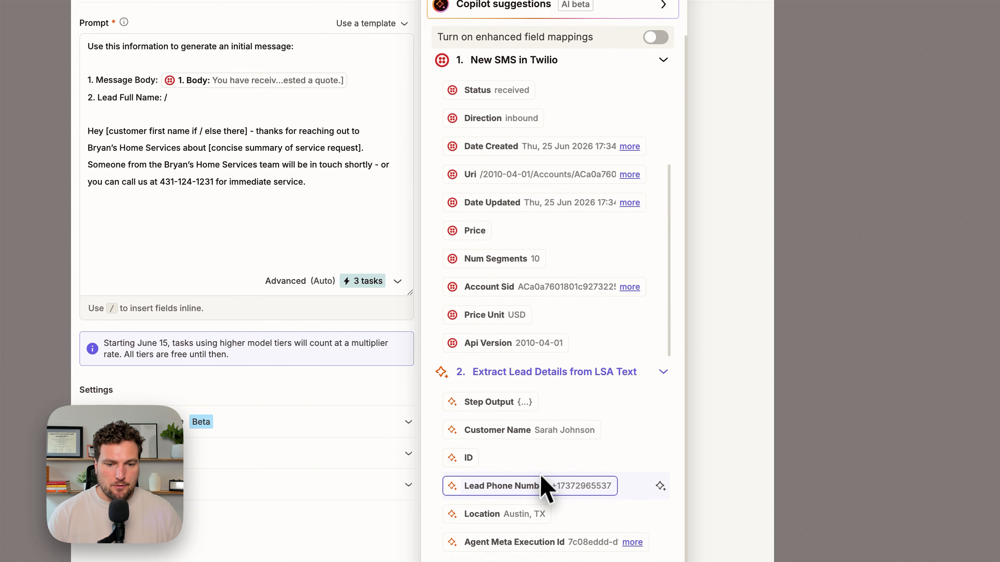
click(537, 433)
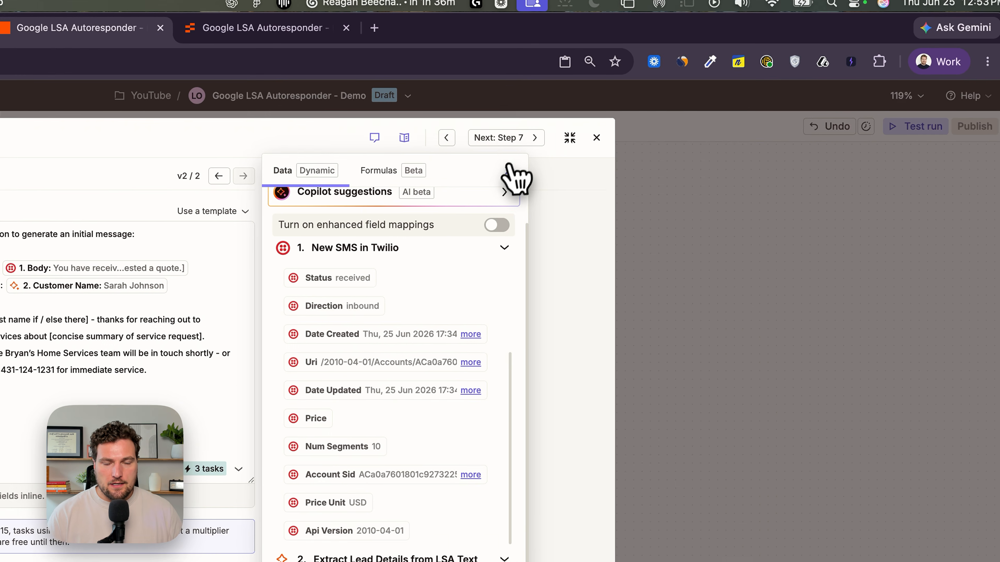
- Review the prompt's bracketed placeholders for the first name and service request summary
click(511, 170)
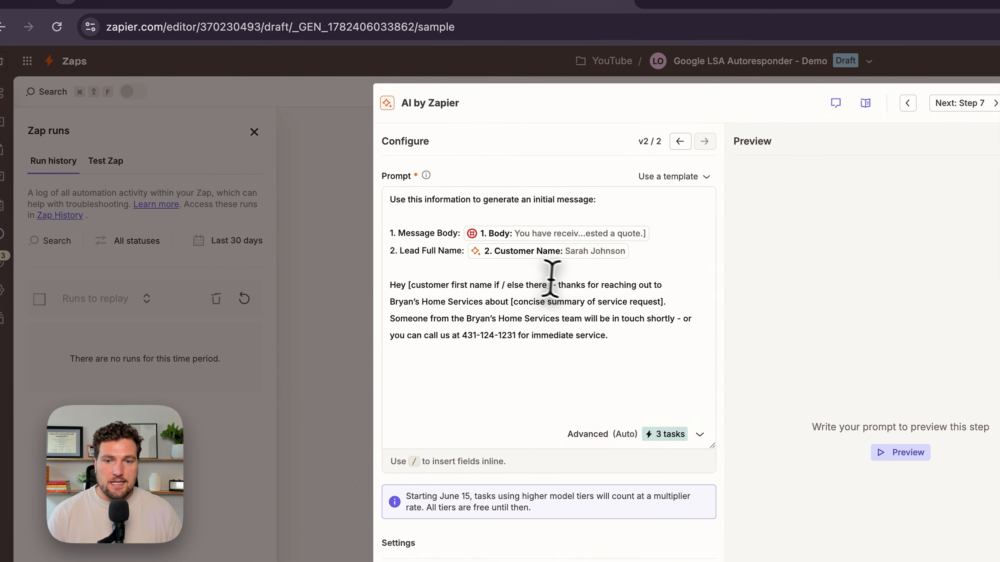
drag(569, 283, 388, 280)
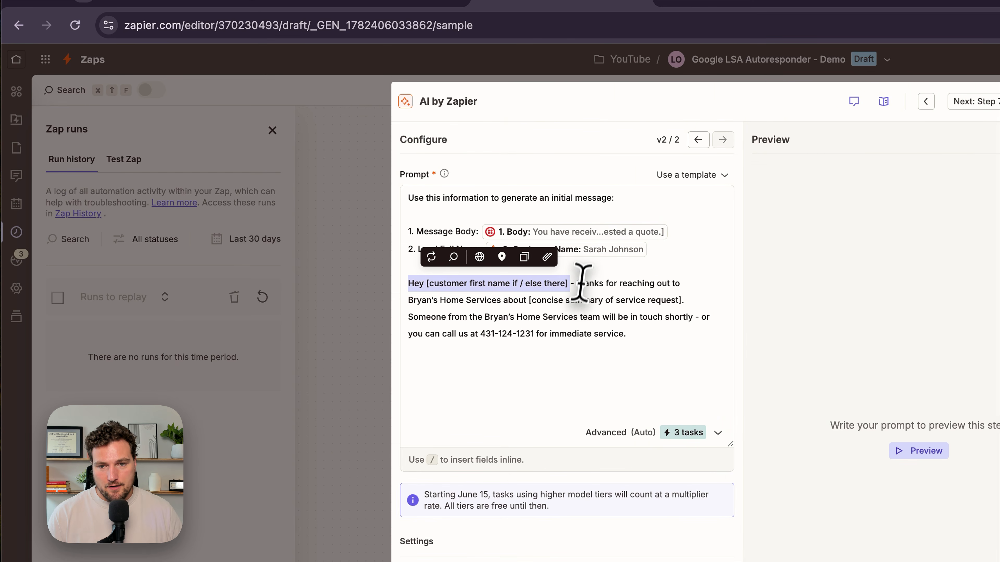
click(587, 273)
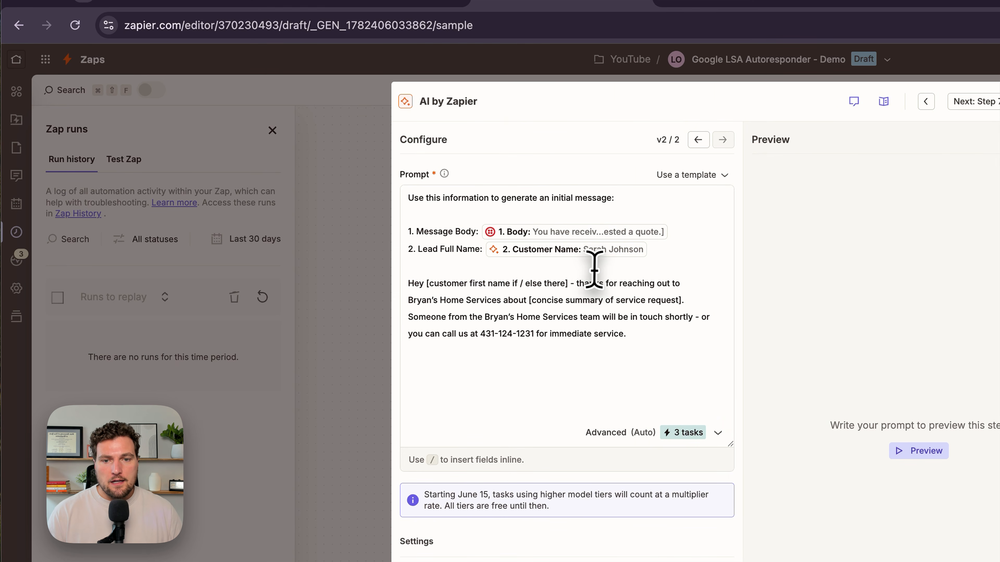
drag(410, 299, 500, 300)
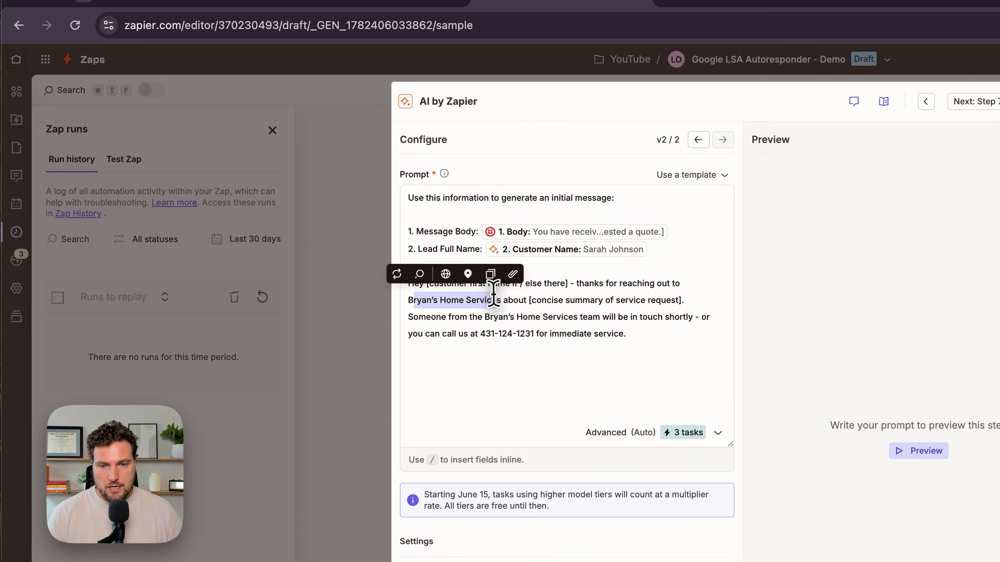
click(507, 296)
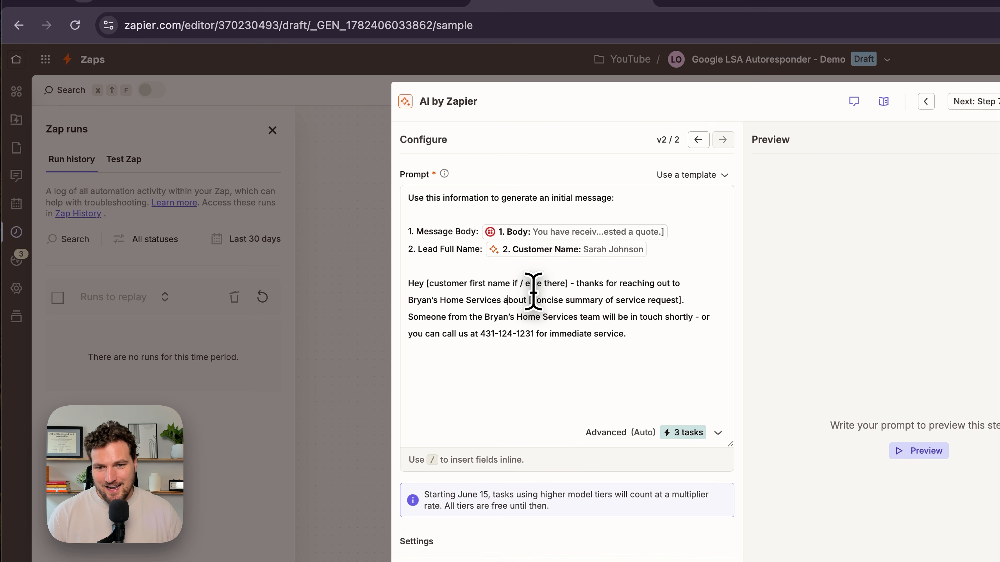
drag(531, 300, 681, 298)
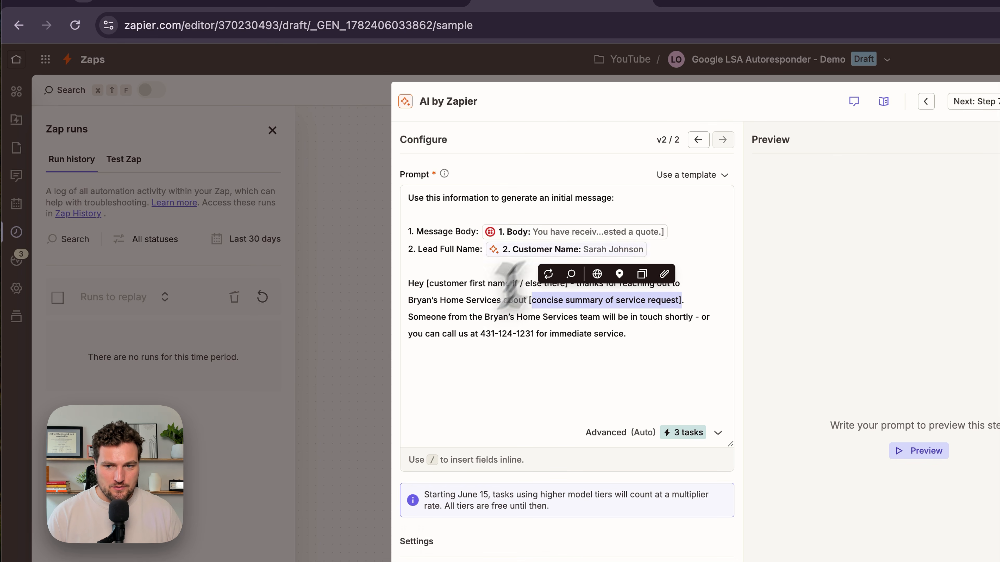
- Preview the output generated by the initial-message prompt
click(470, 331)
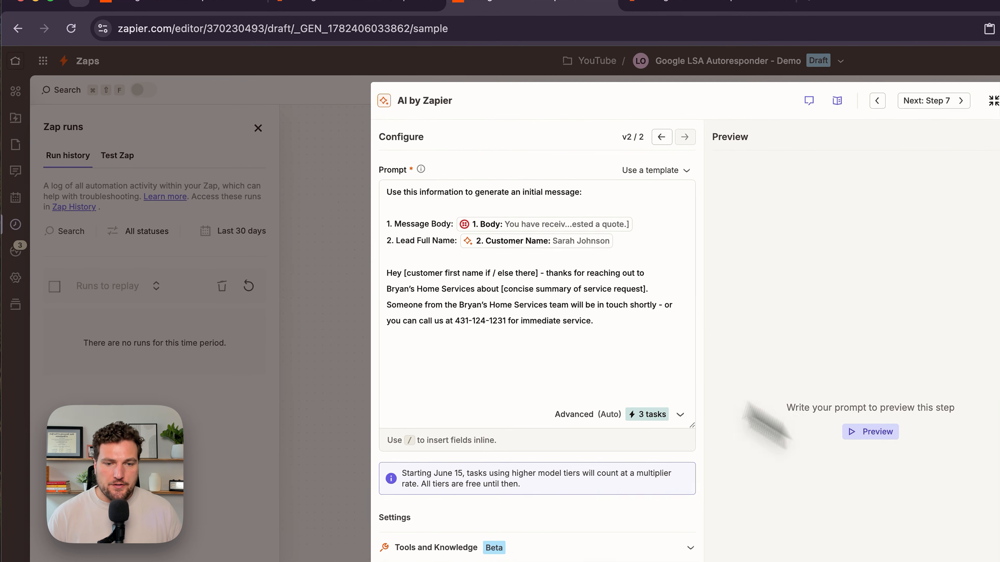
click(612, 329)
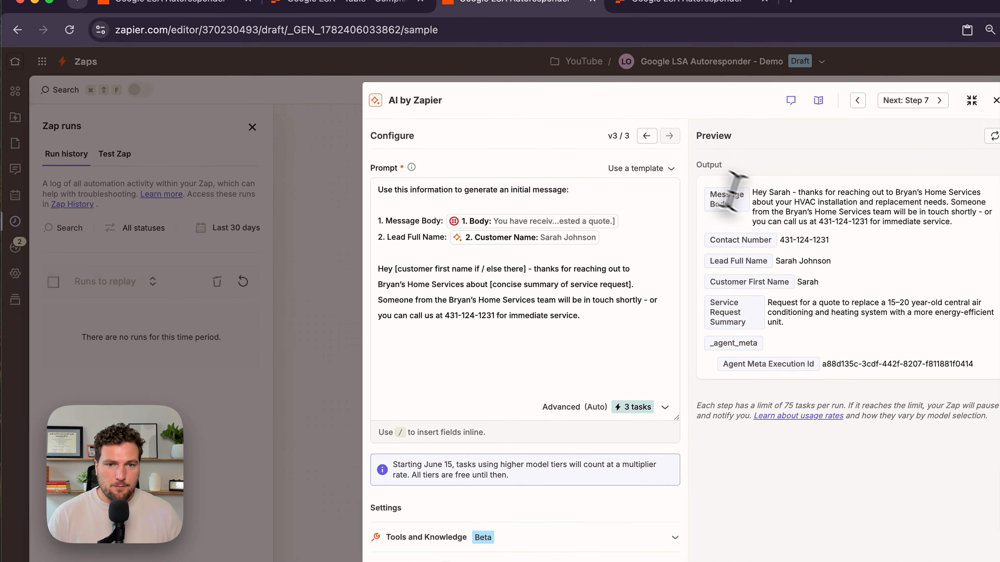
drag(541, 163, 556, 197)
click(952, 260)
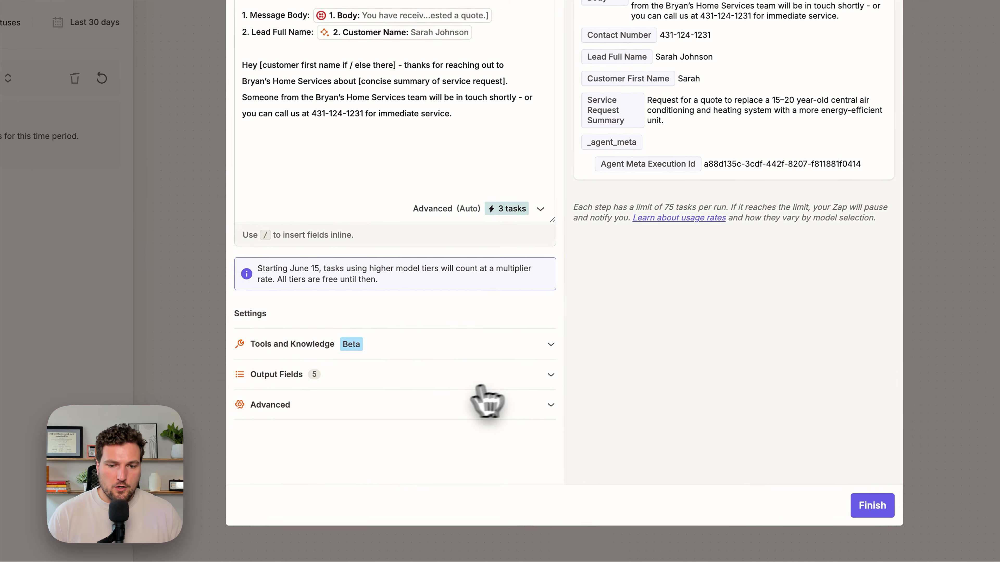
- Delete the Contact Number output field from the initial-message step
click(443, 432)
scroll(434, 403, down, 3)
scroll(457, 340, down, 1)
scroll(451, 336, up, 1)
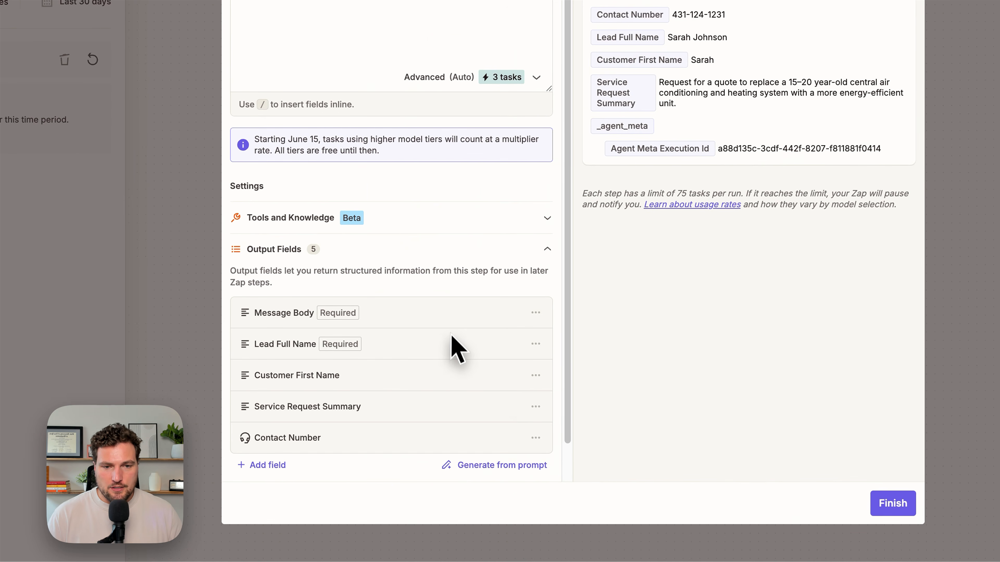
click(536, 438)
click(511, 483)
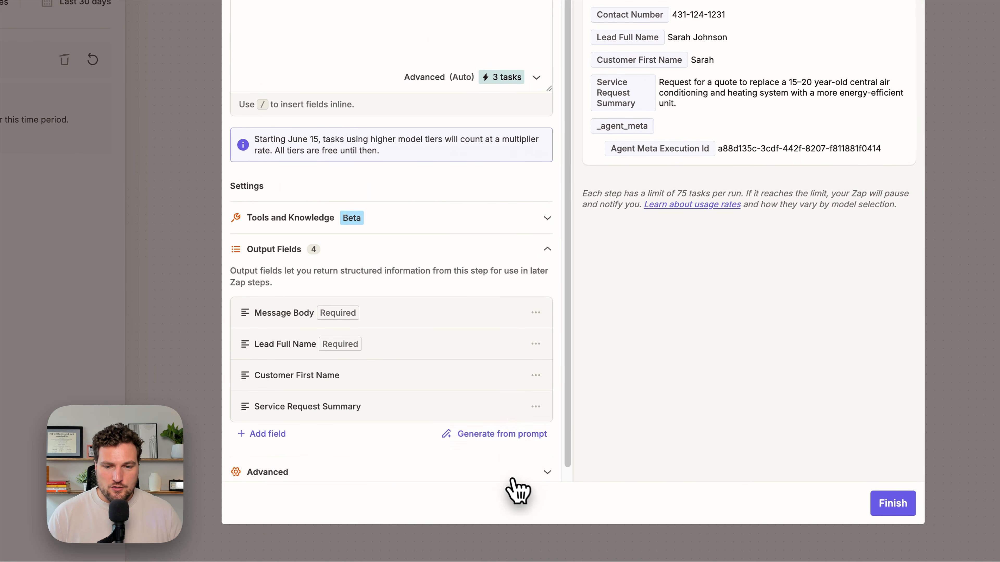
- Open the Message Body output field's settings and save them
click(457, 305)
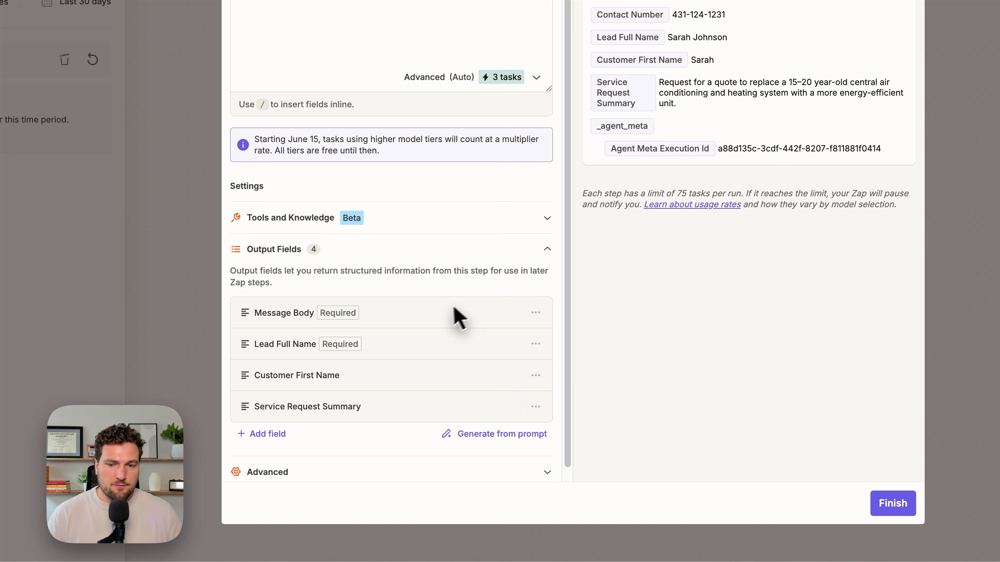
click(520, 335)
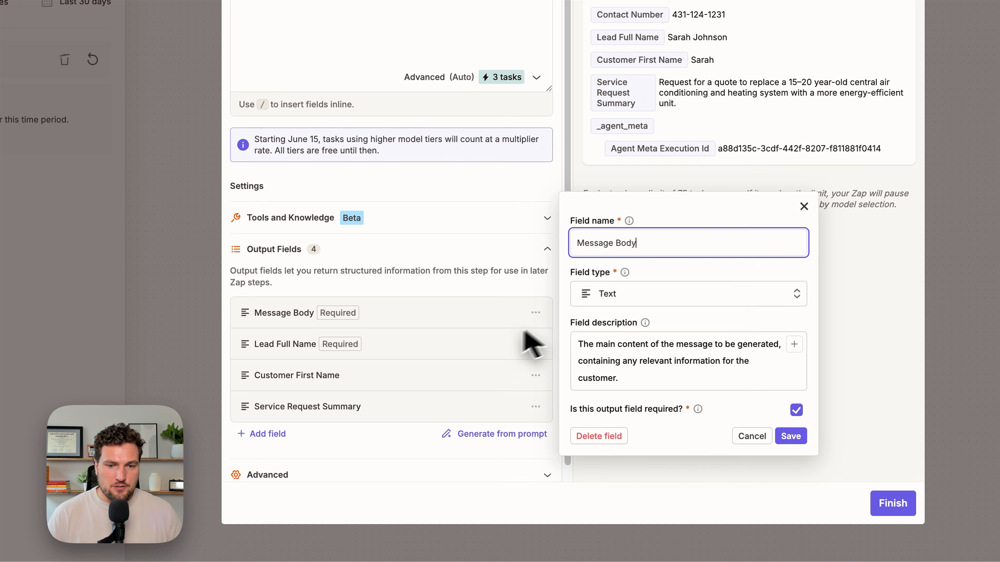
double_click(652, 242)
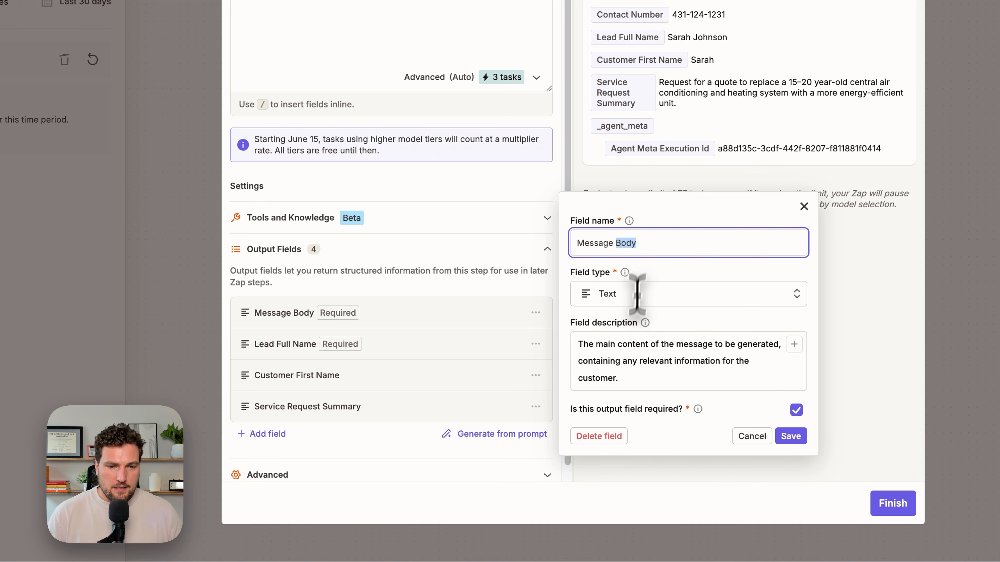
click(790, 436)
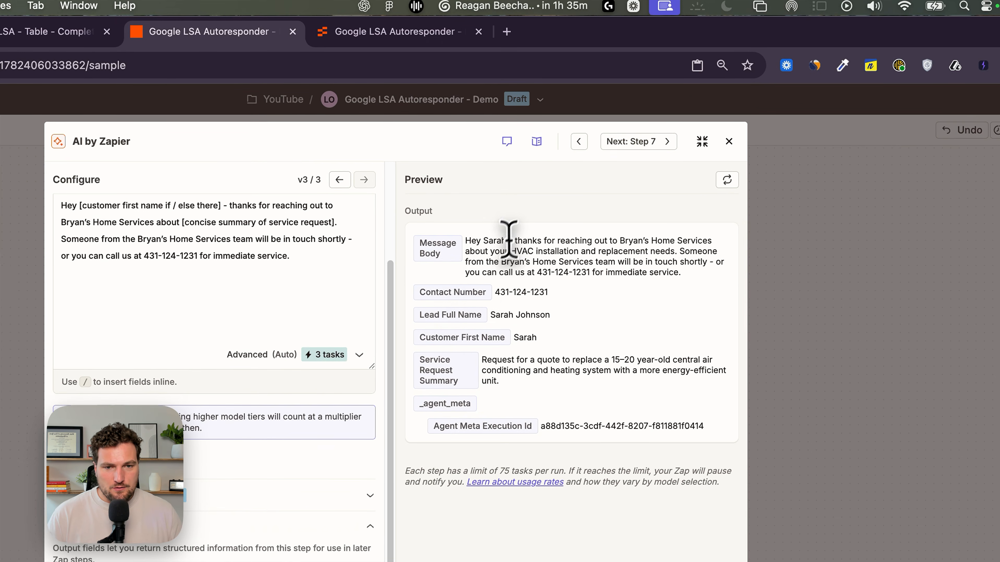
- Review the generated Message Body preview against the prompt fields, then close the AI step
scroll(321, 445, up, 5)
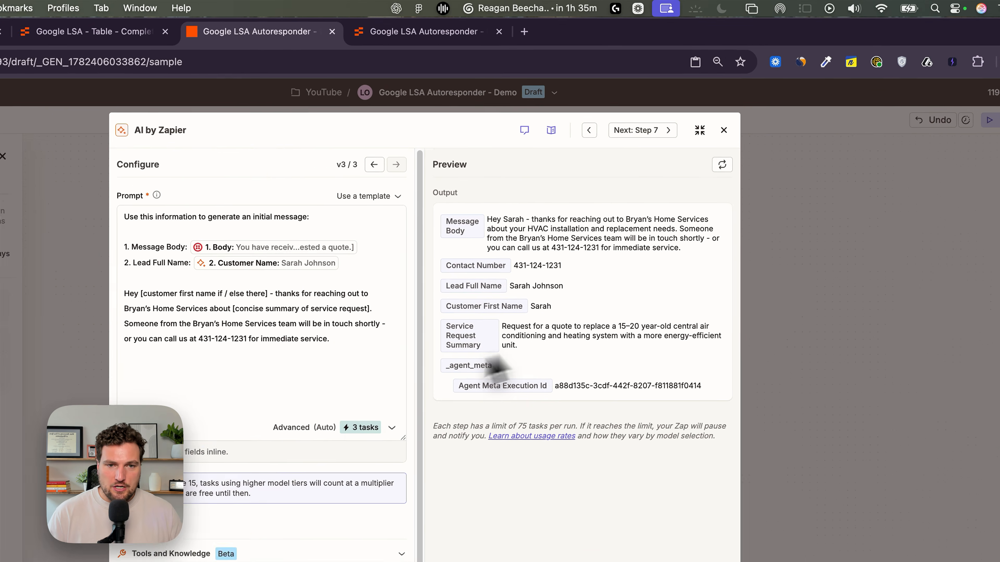
drag(681, 245, 489, 209)
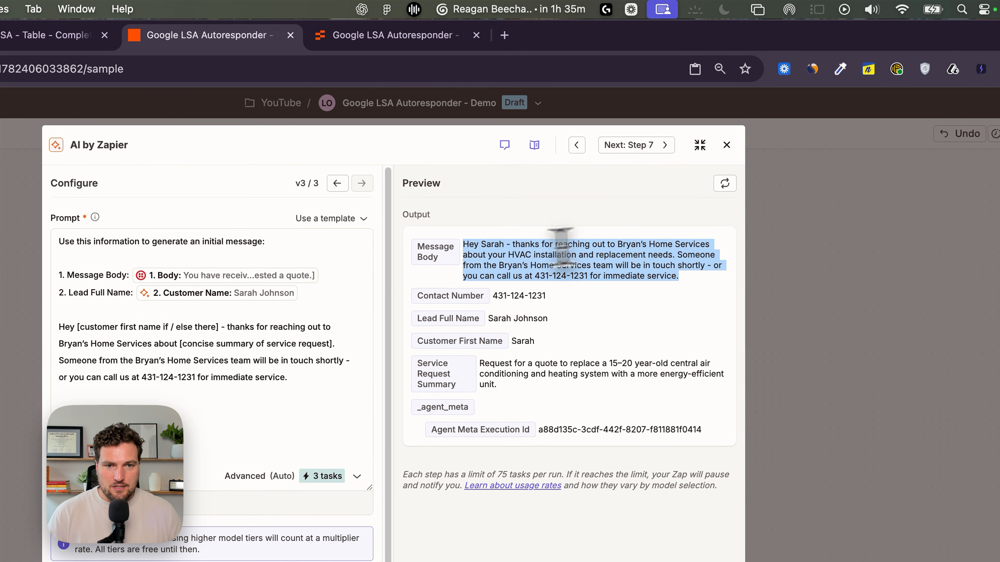
click(497, 247)
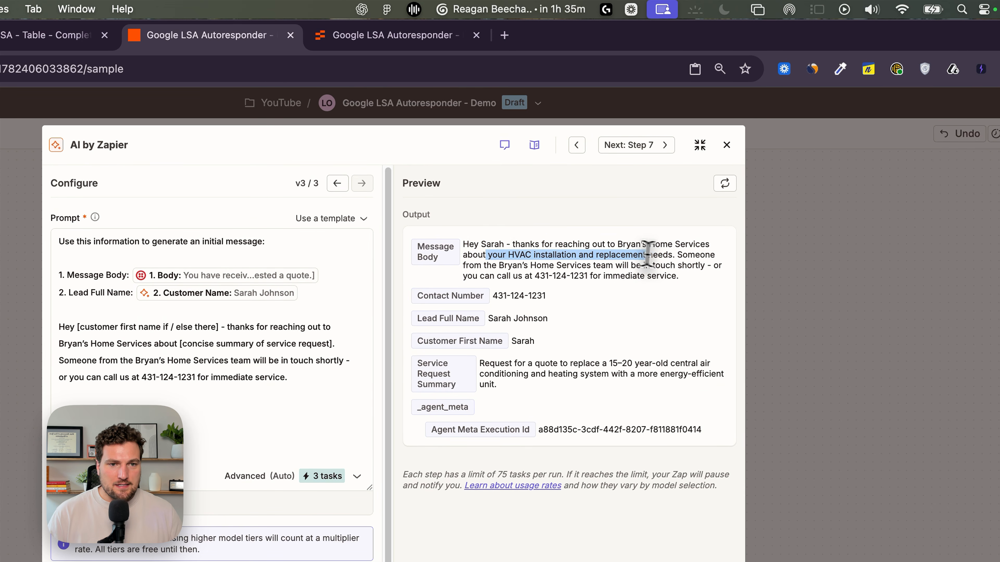
click(228, 276)
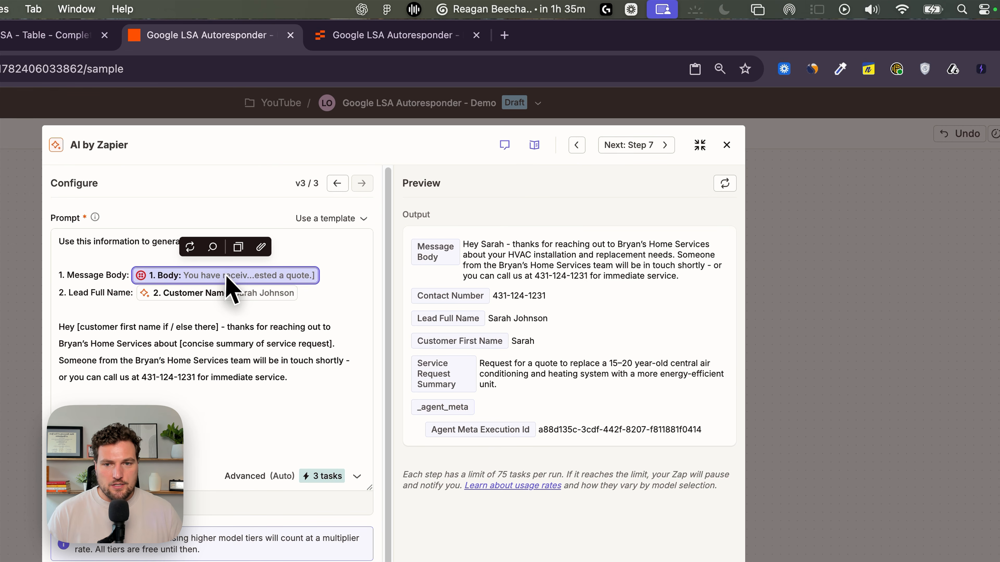
click(212, 246)
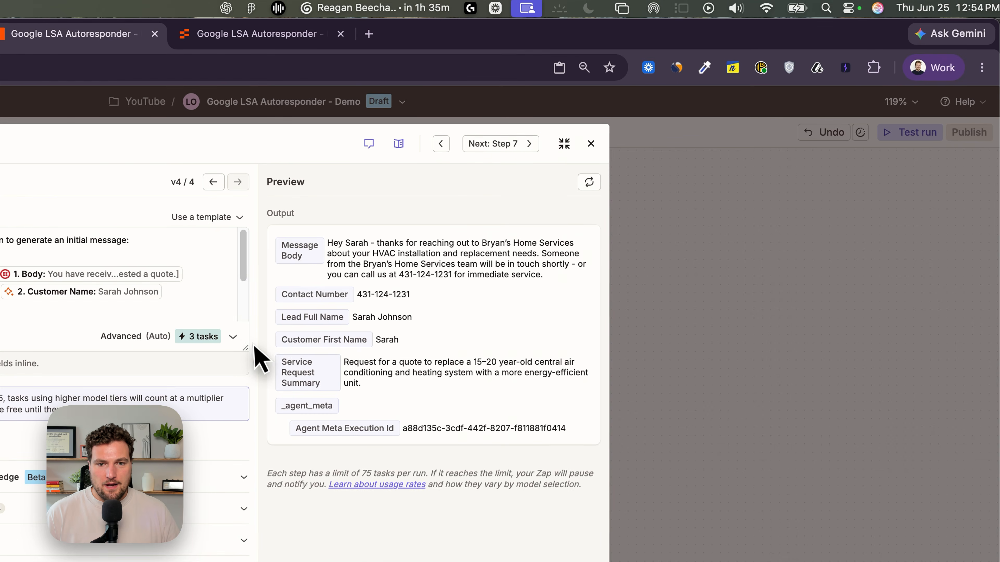
click(678, 382)
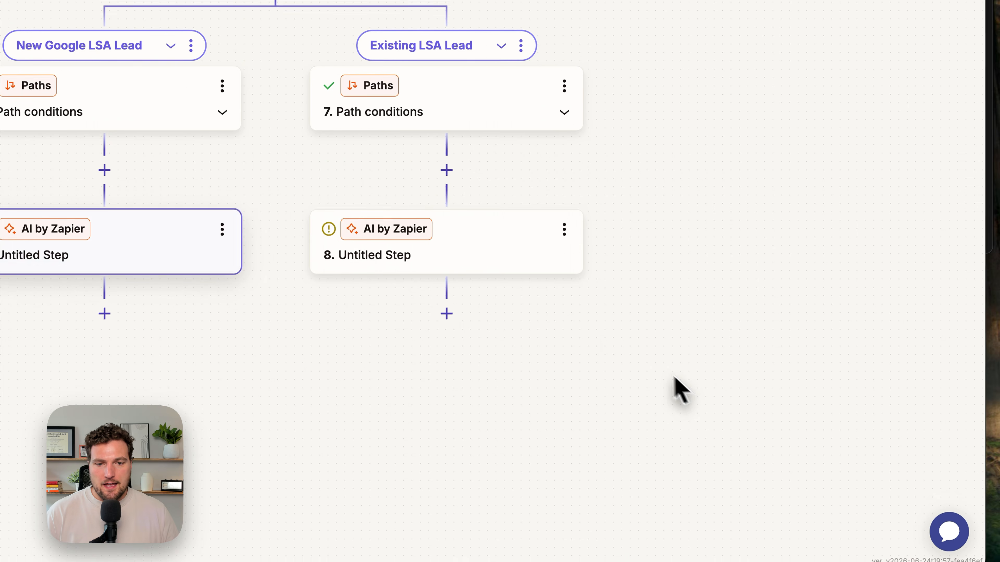
- Rename the New Google LSA Lead path's AI step as First AI Message
click(223, 224)
click(275, 226)
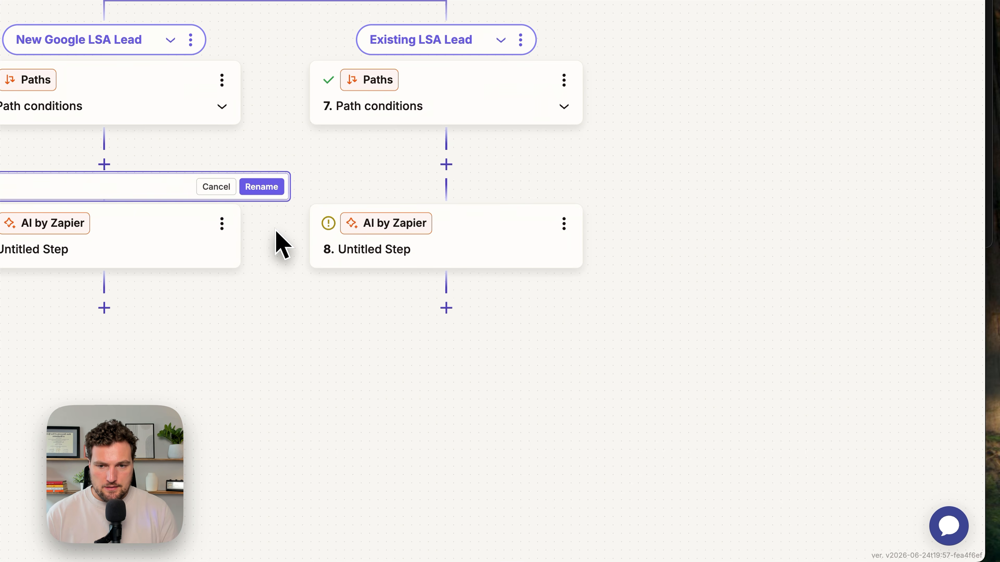
text(First AI Message)
key(Return)
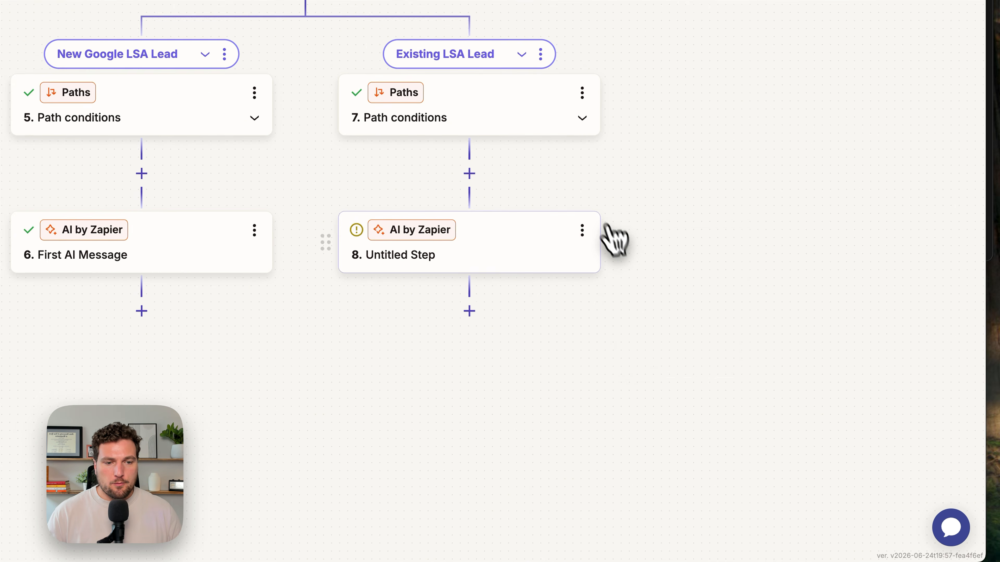
- Rename the Existing LSA Lead path's AI step as Follow Up Message
click(709, 336)
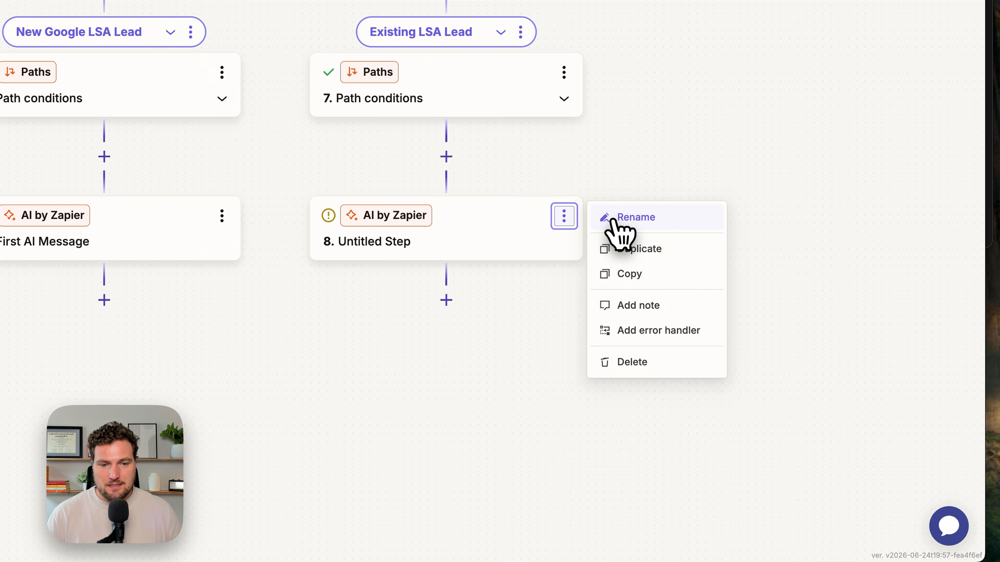
click(613, 218)
text(F)
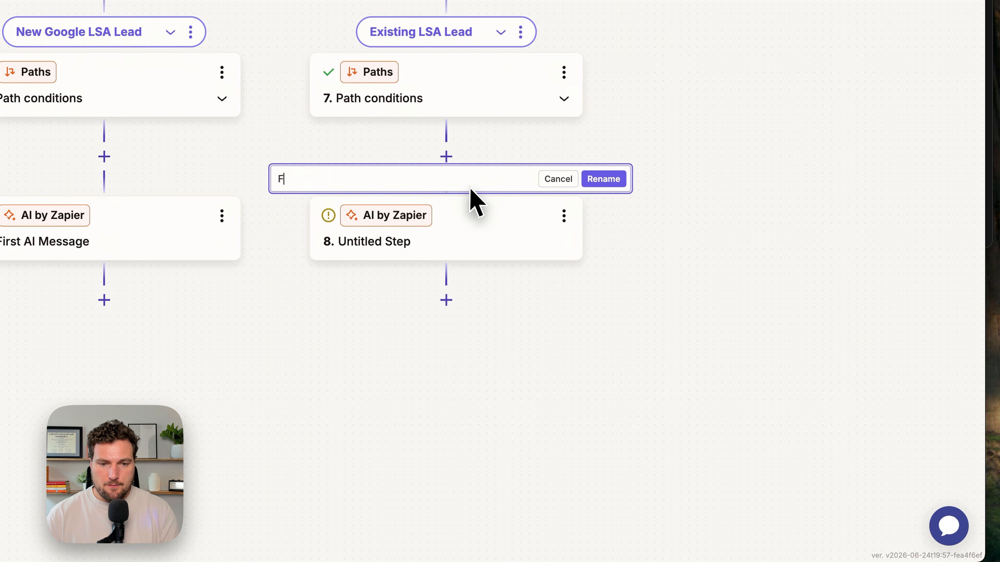
text(ollow Up Mess)
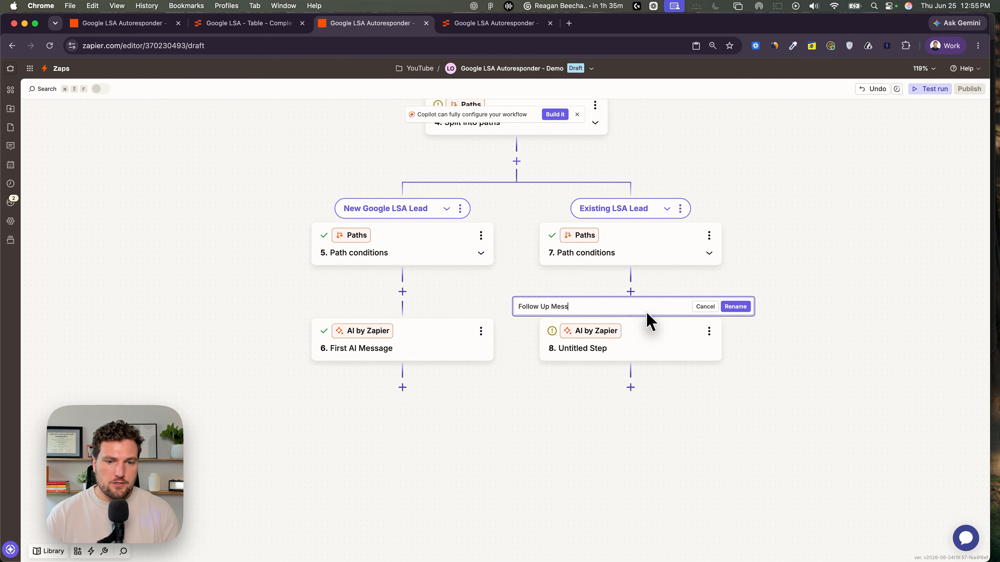
text(age)
key(Return)
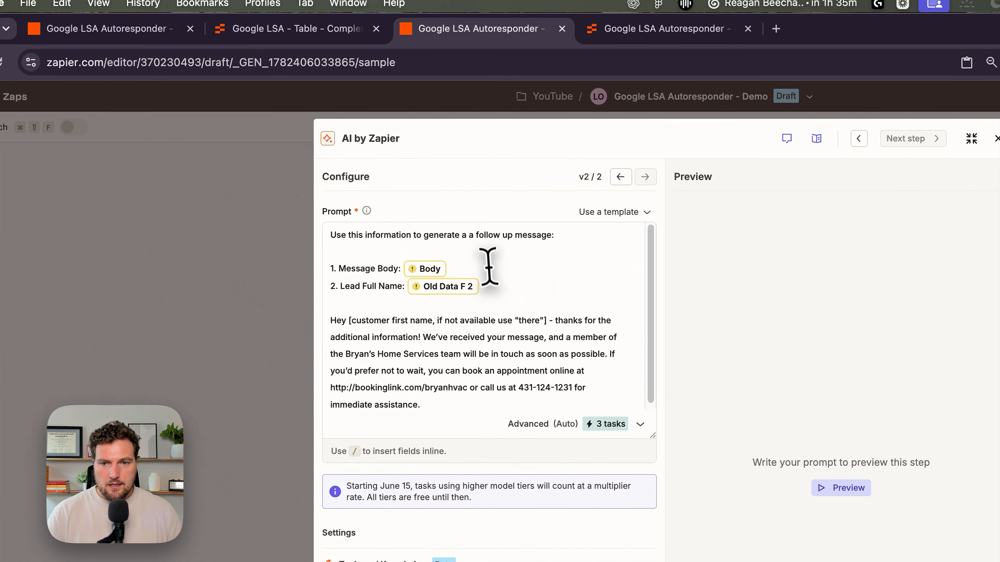
- In the follow-up prompt, map the Twilio Body into Message Body and the extracted Customer Name into Lead Full Name
click(493, 269)
key(BackSpace)
text(/body)
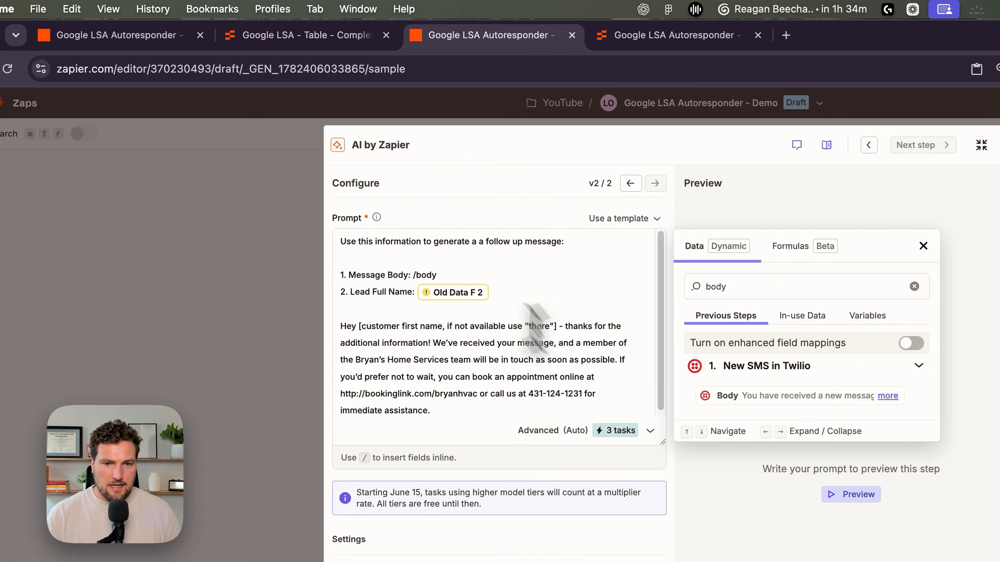
click(732, 397)
key(BackSpace)
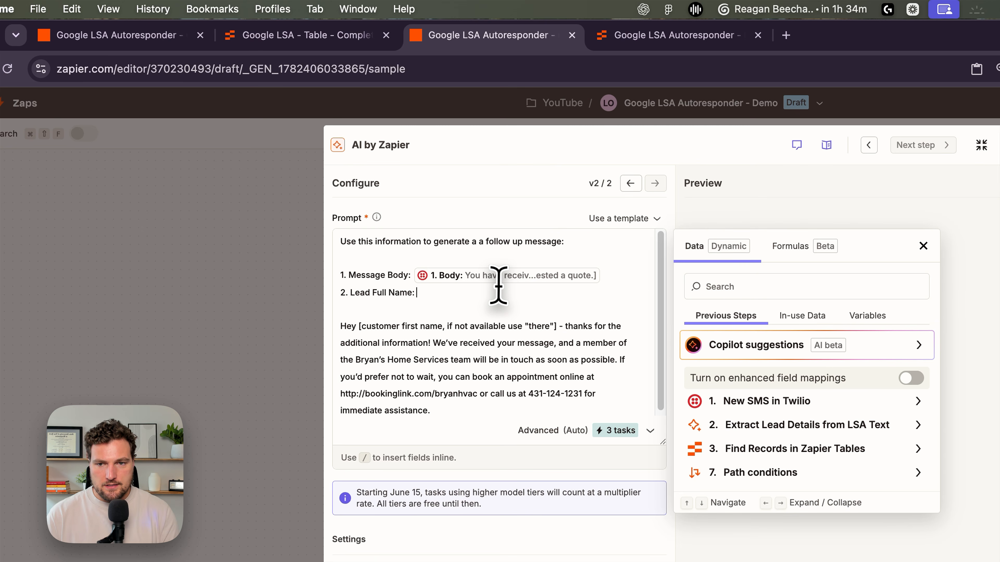
text(/name)
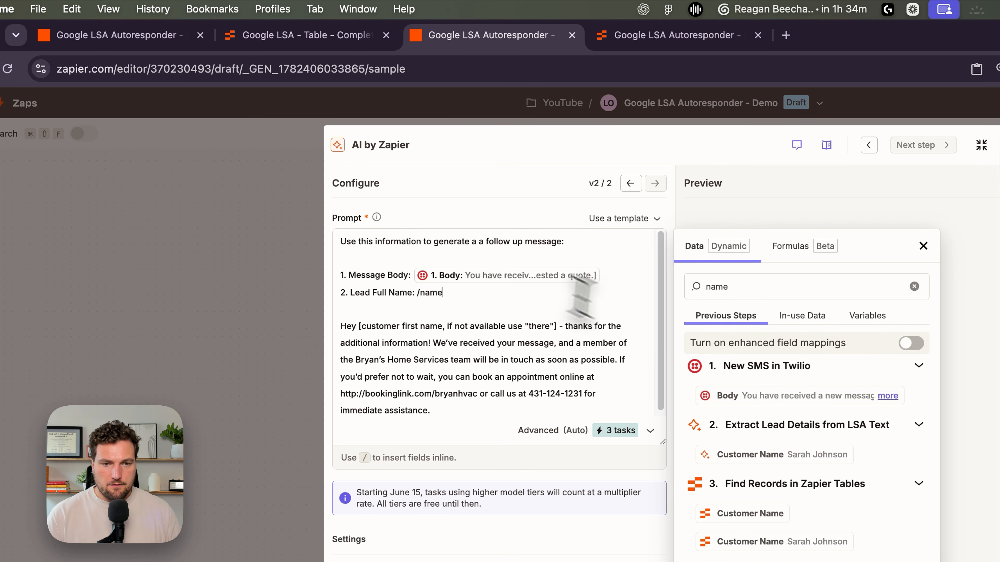
click(715, 453)
click(922, 246)
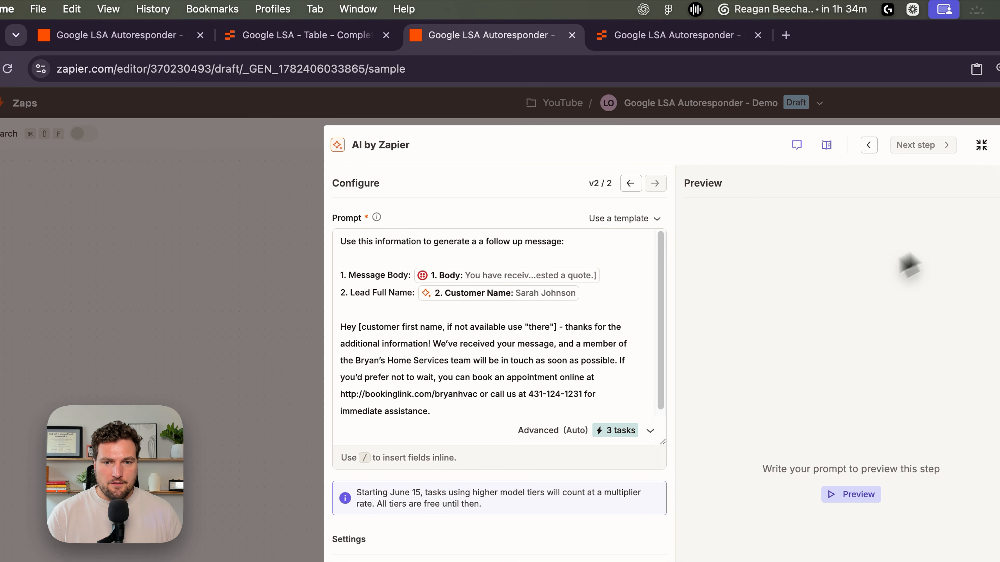
- Preview the output generated by the follow-up message prompt
drag(669, 432, 664, 504)
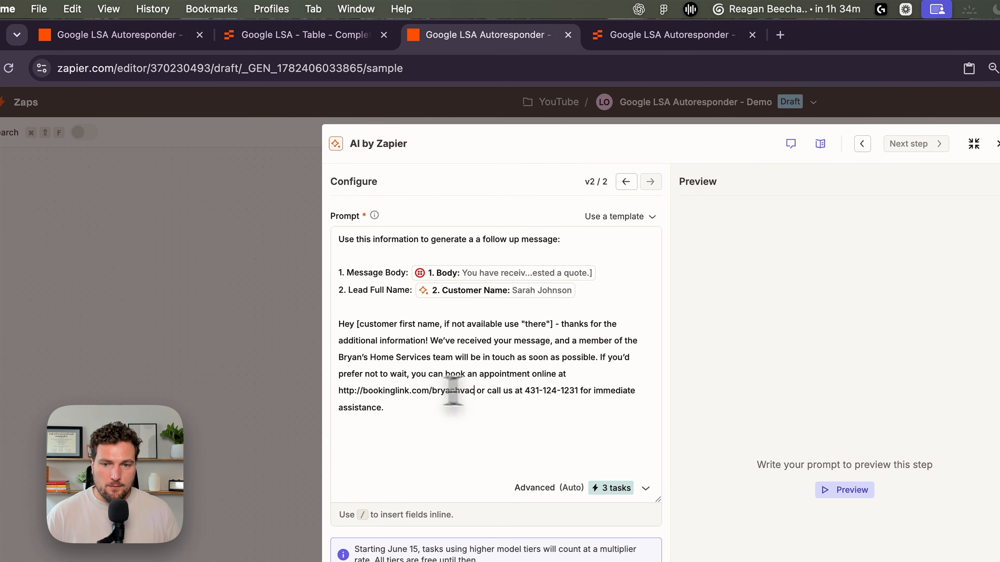
drag(360, 263, 268, 262)
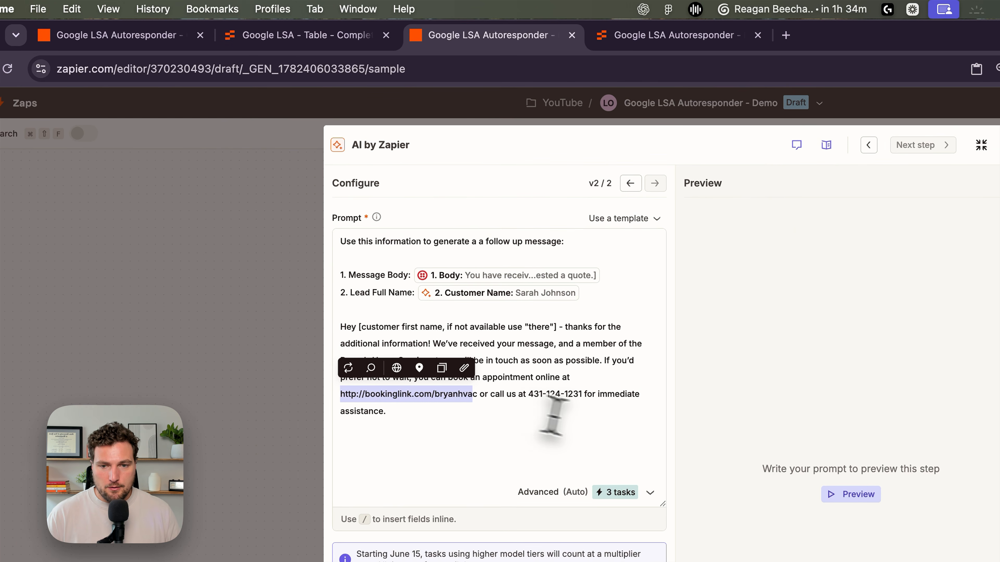
click(571, 408)
click(846, 493)
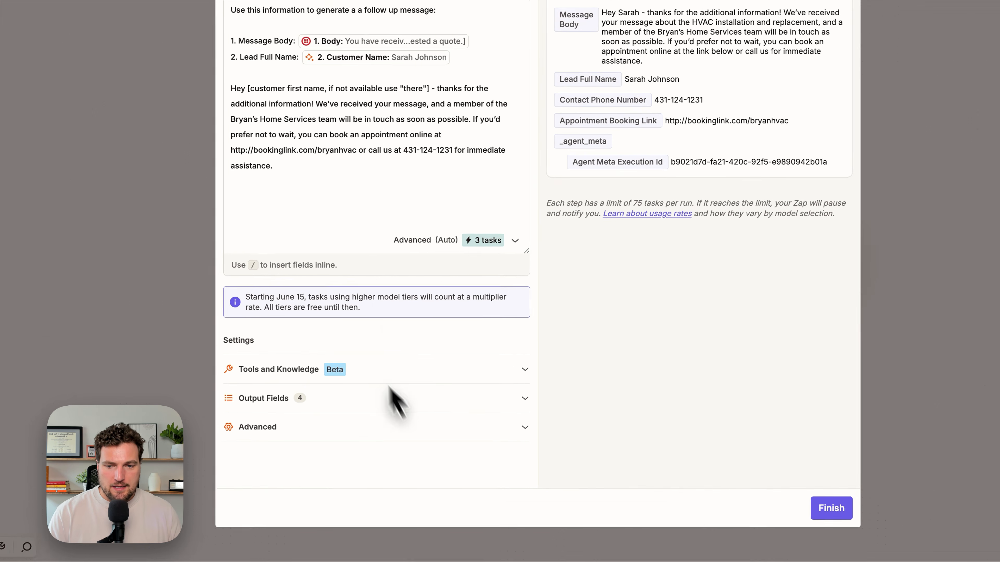
- Delete the Lead Full Name, Contact Phone Number and Appointment Booking Link output fields, keeping only Message Body
click(405, 444)
scroll(527, 232, down, 3)
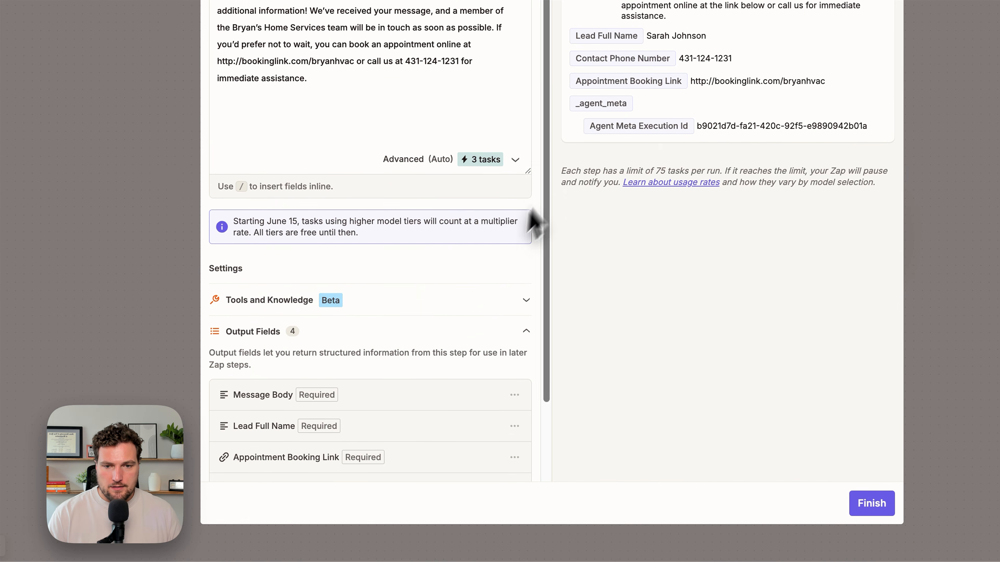
drag(530, 171, 528, 110)
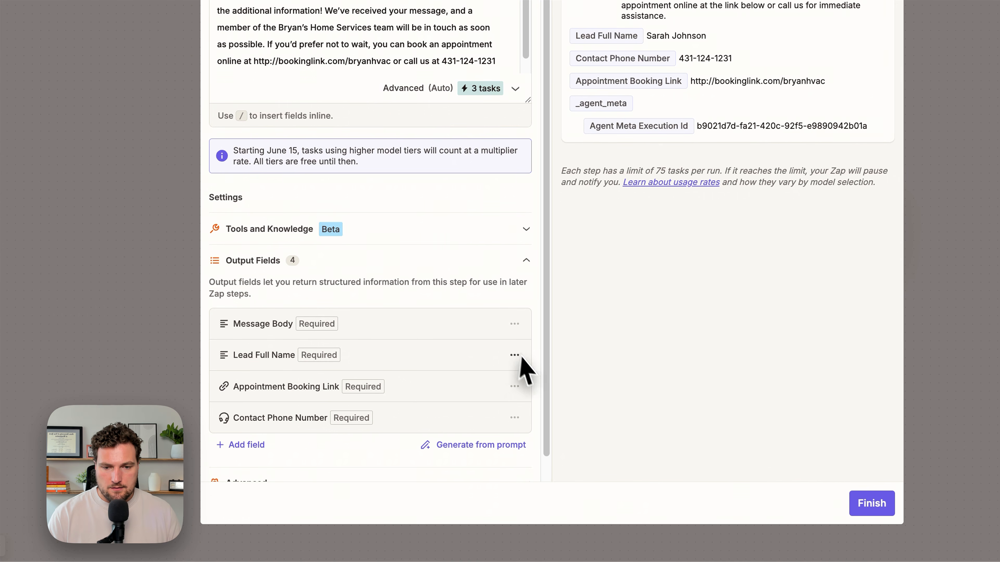
click(504, 403)
click(514, 361)
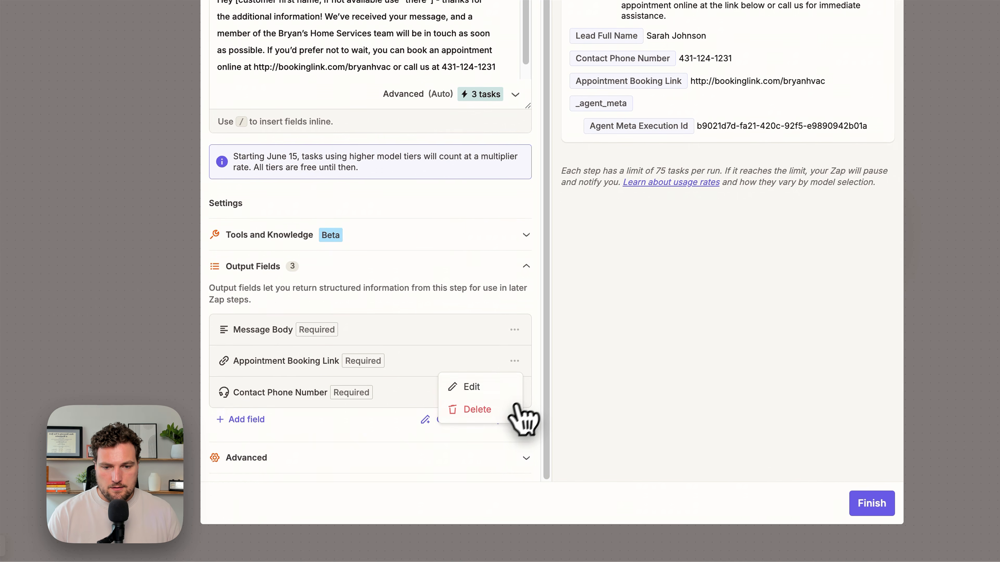
click(508, 409)
click(514, 393)
click(508, 439)
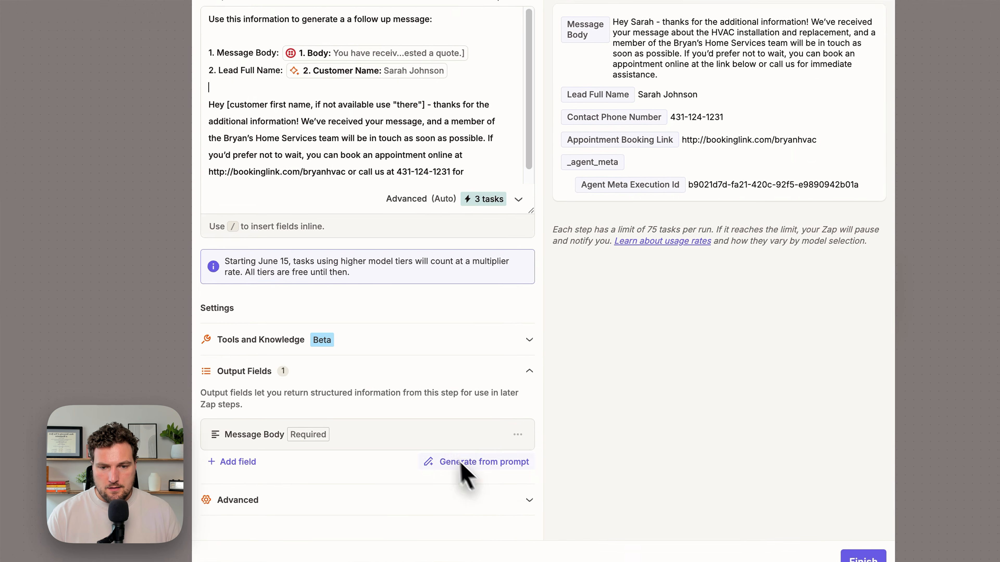
click(539, 526)
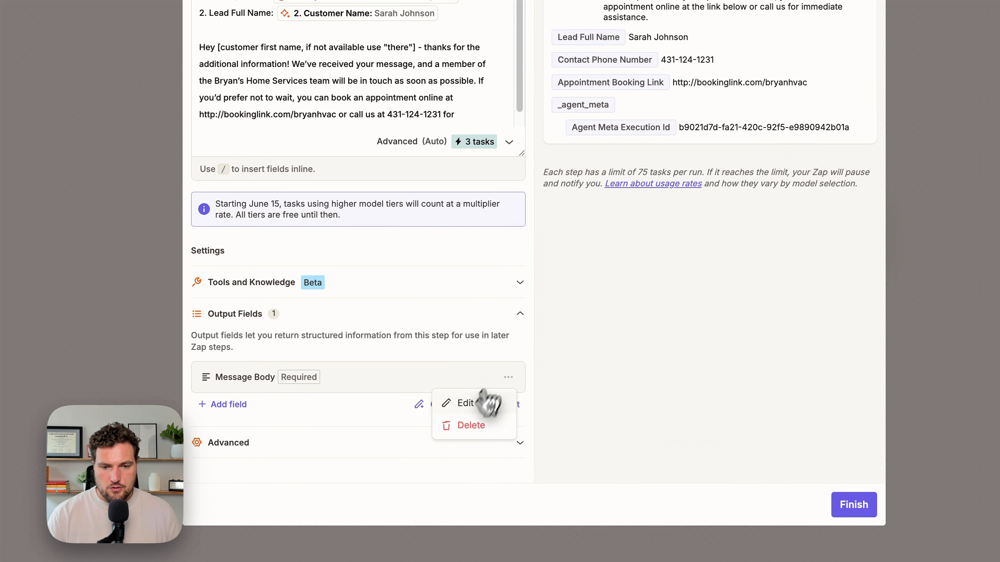
- Edit the Message Body output field's description to add "the booking link too." and save it
click(474, 411)
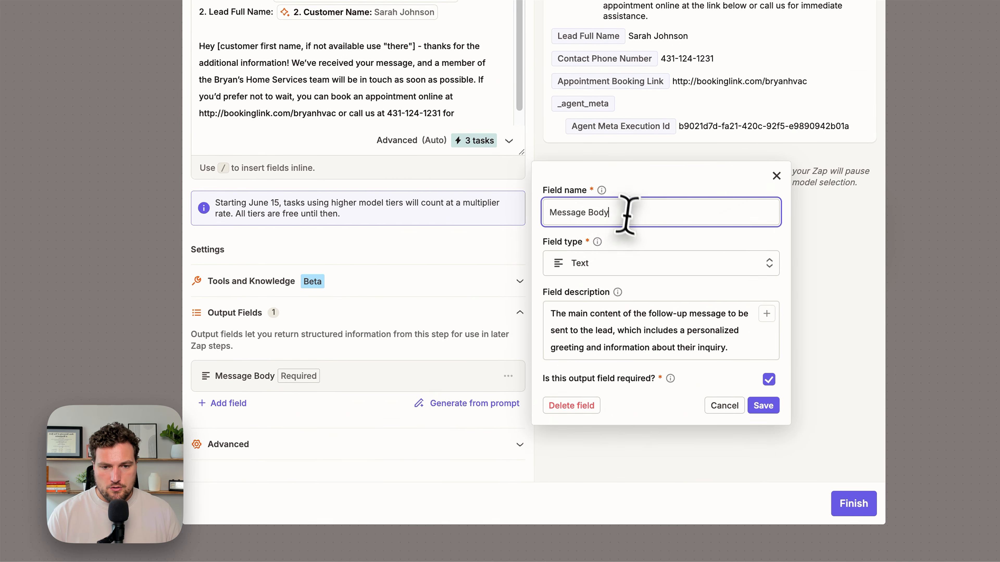
click(735, 340)
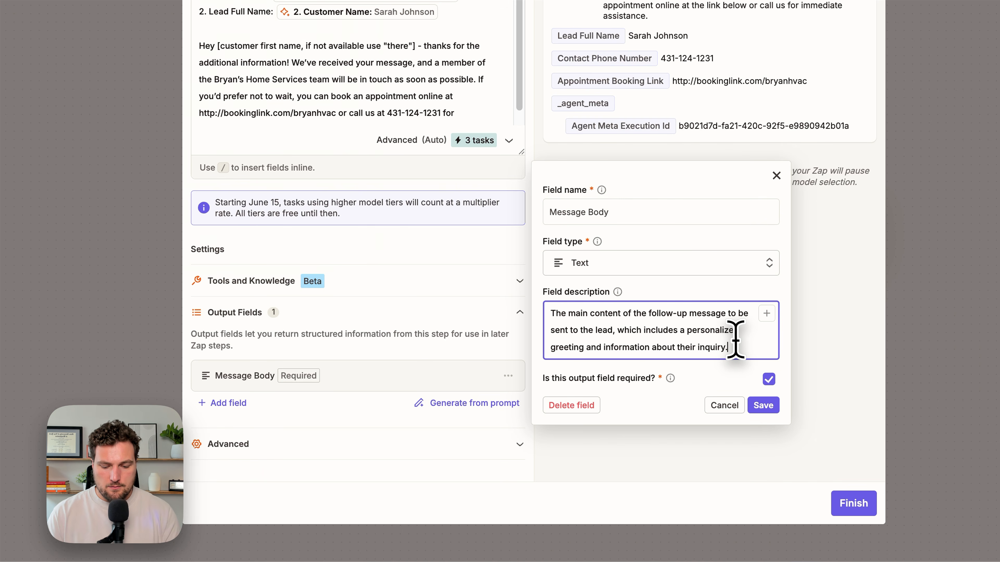
text(the booking link too.)
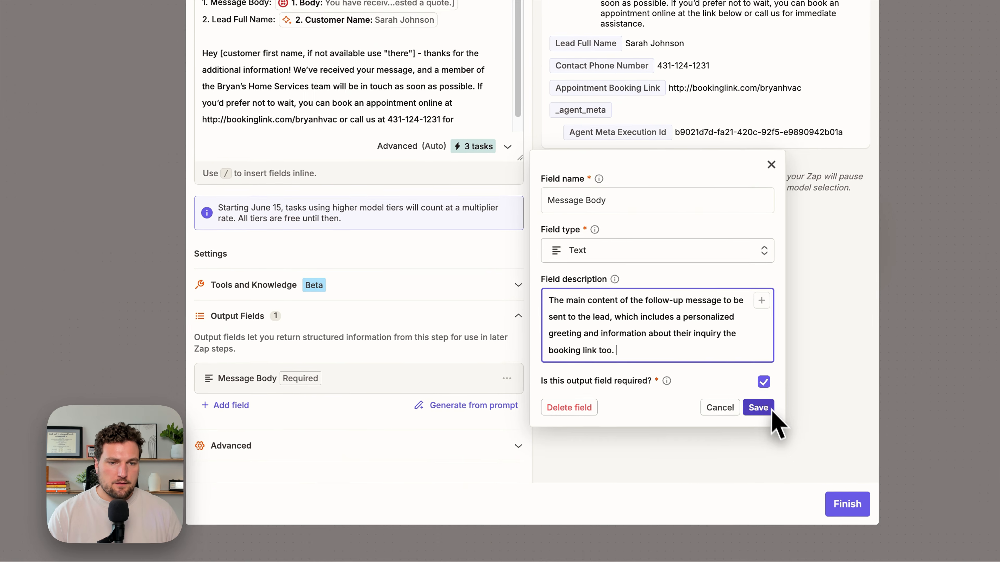
click(648, 457)
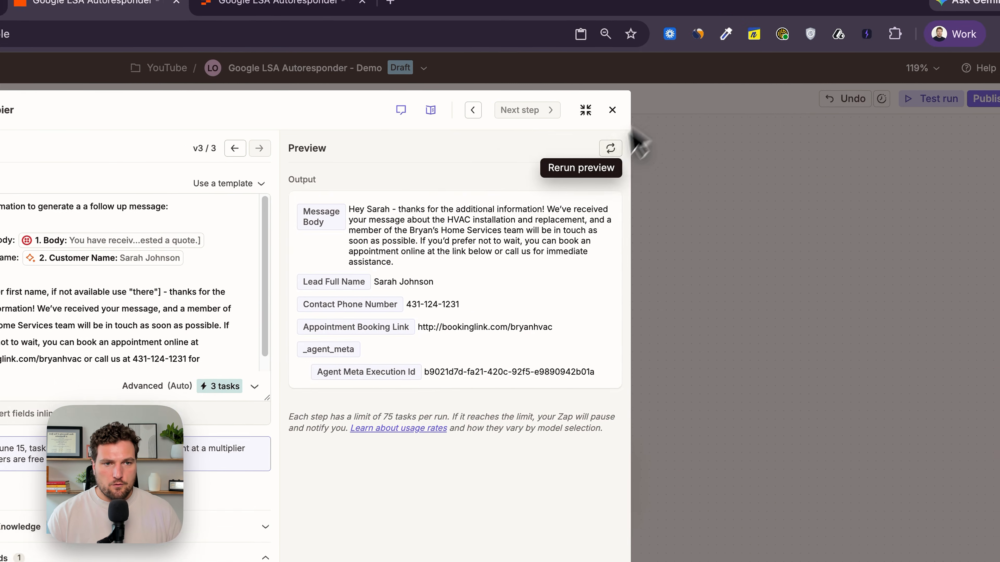
- Regenerate the follow-up message preview, read the output, and close the AI step
click(610, 148)
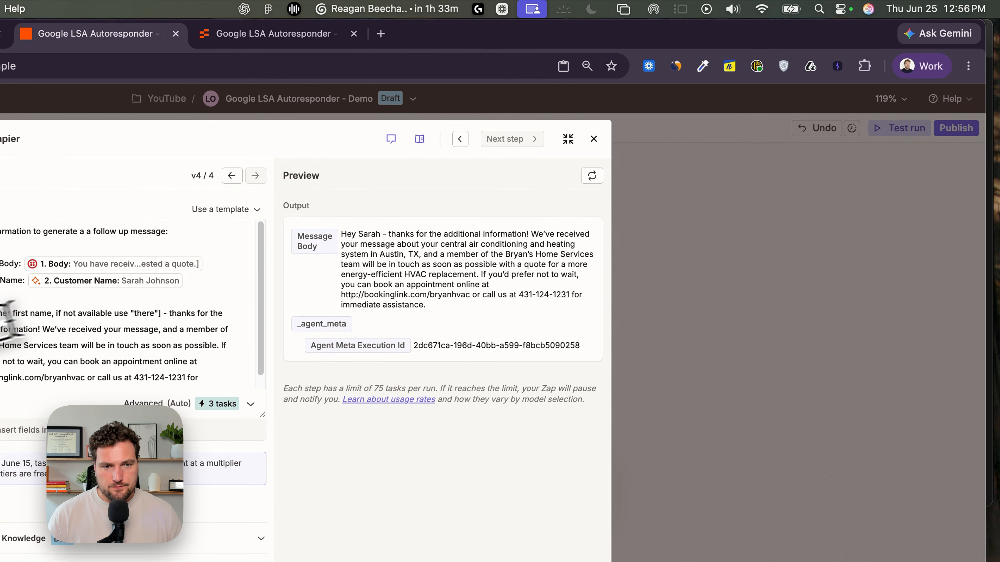
drag(541, 162, 640, 215)
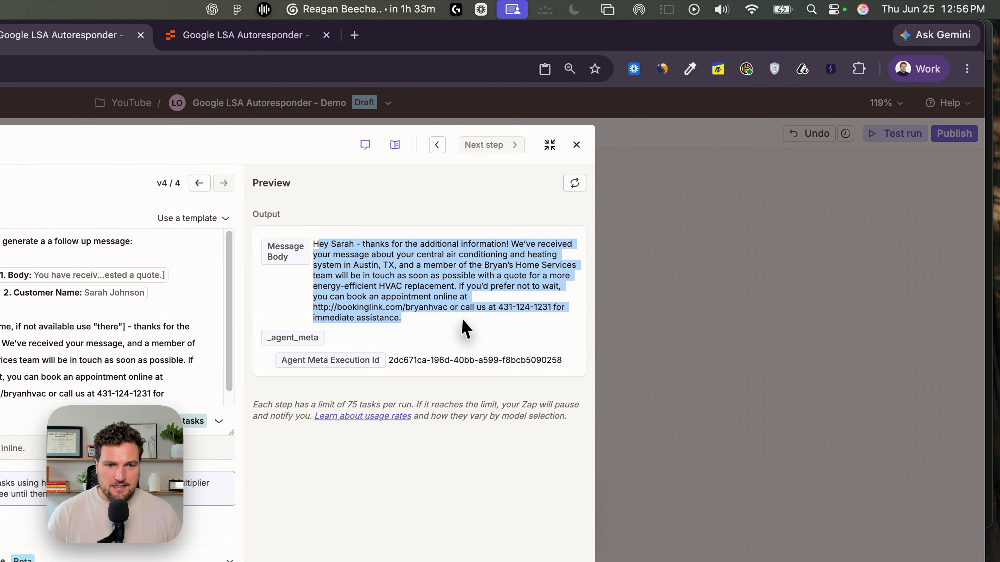
click(440, 214)
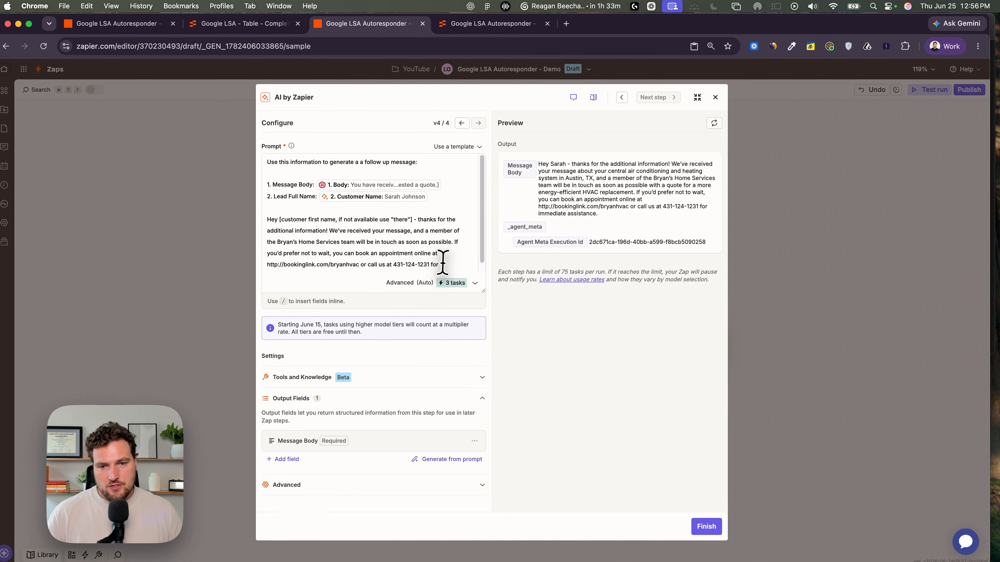
scroll(442, 256, down, 1)
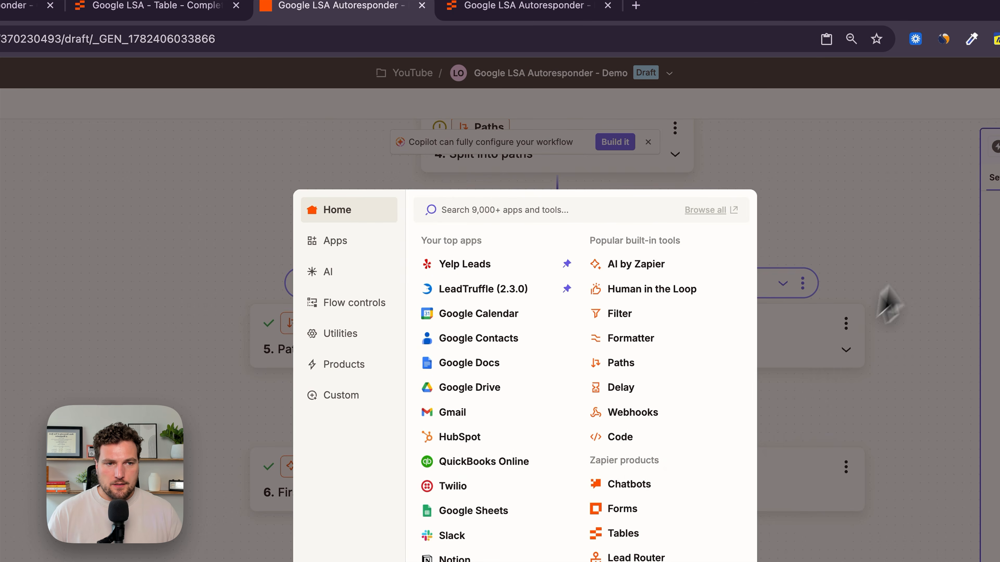
click(901, 272)
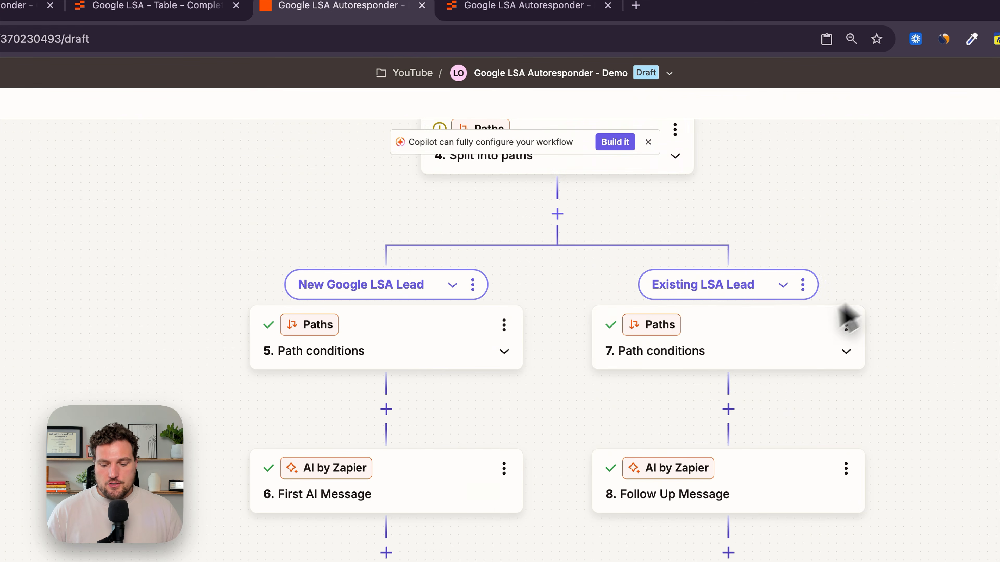
- Review the Zap's step layout and the lead table in the other tab
scroll(773, 359, up, 3)
scroll(773, 358, down, 5)
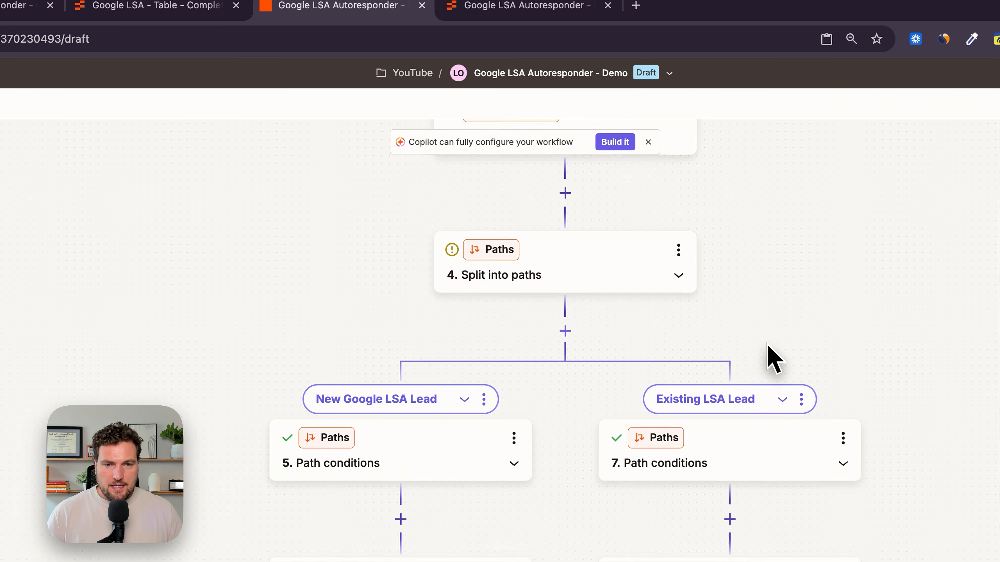
scroll(746, 362, up, 2)
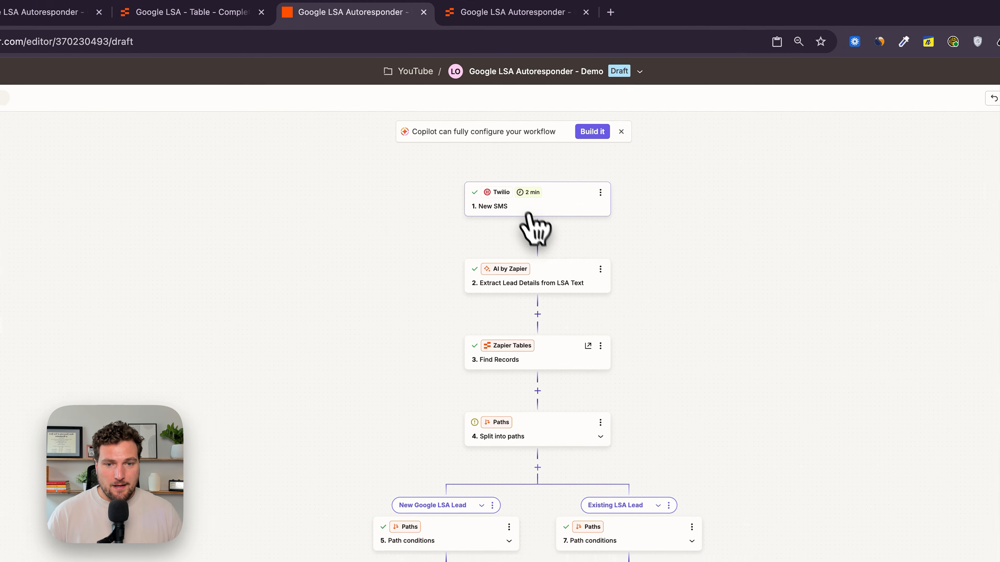
scroll(607, 238, down, 2)
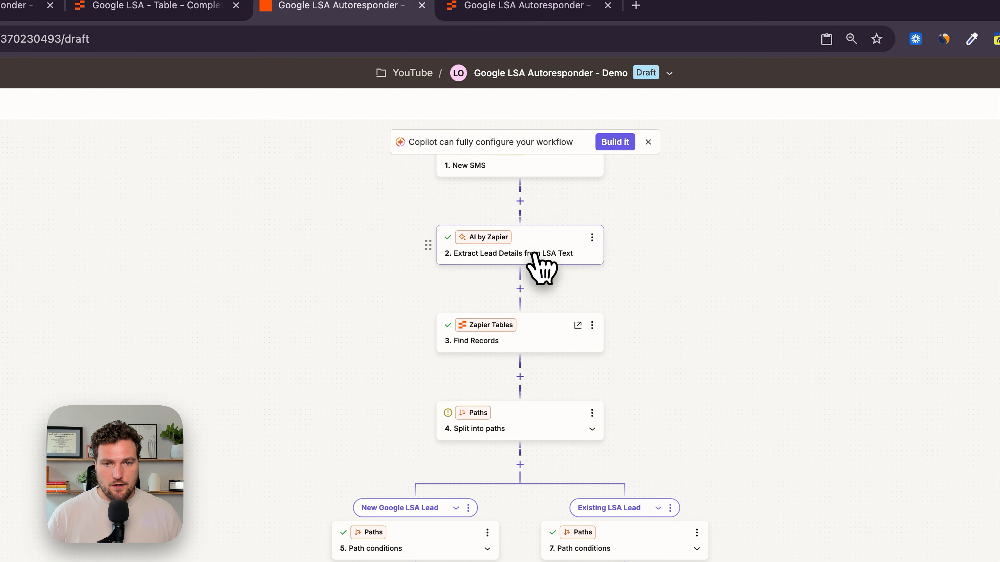
scroll(542, 268, down, 1)
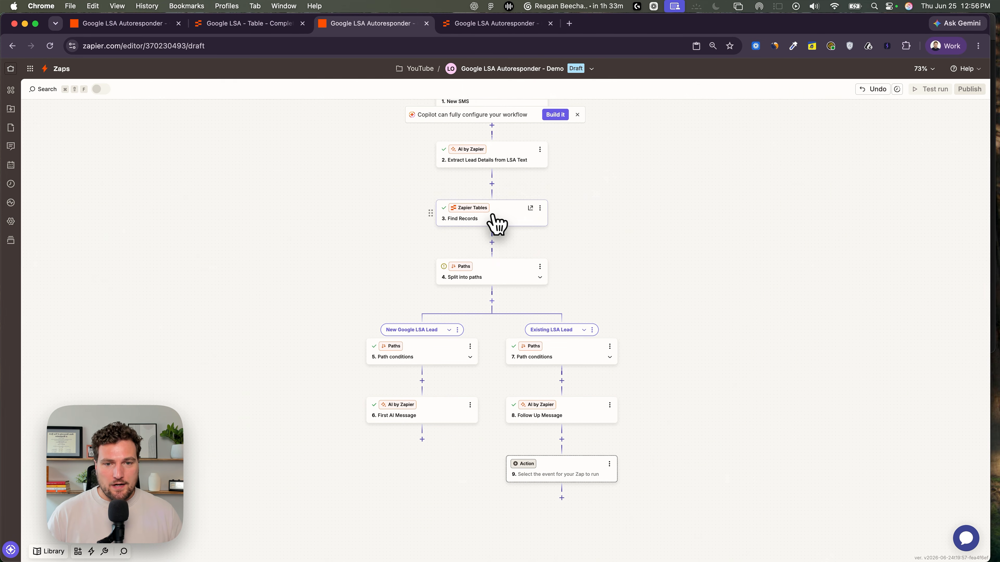
click(483, 23)
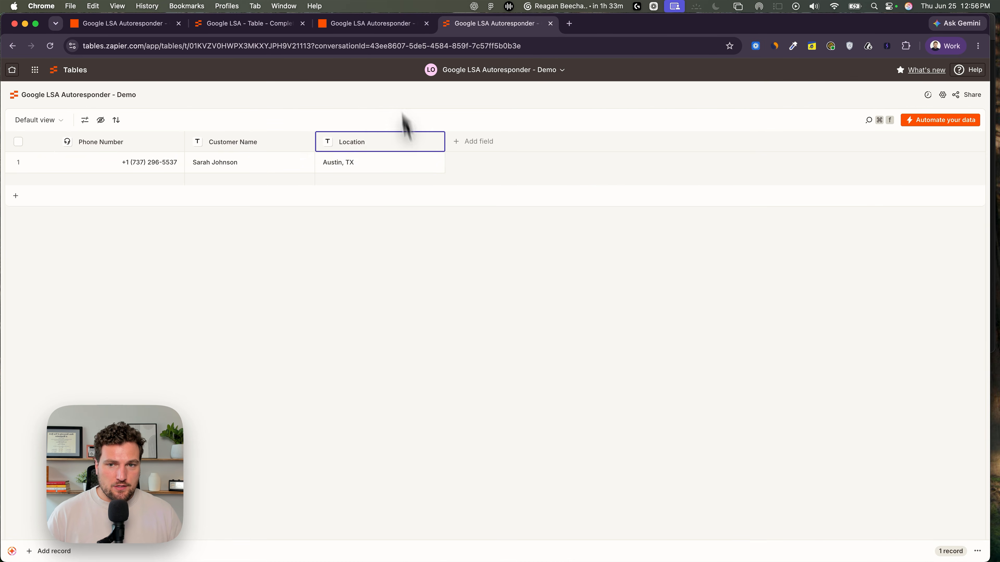
click(359, 24)
scroll(403, 215, down, 1)
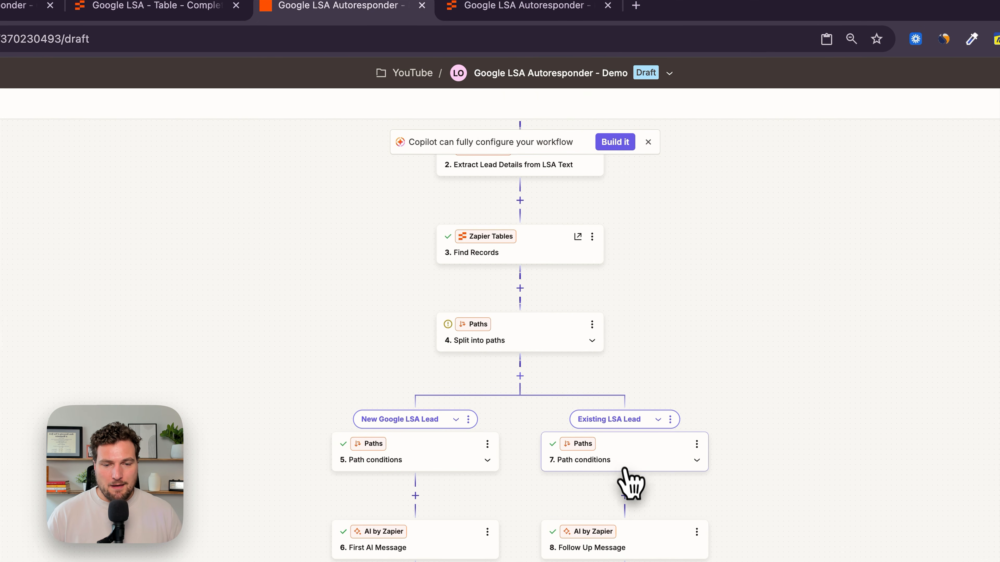
scroll(625, 471, down, 2)
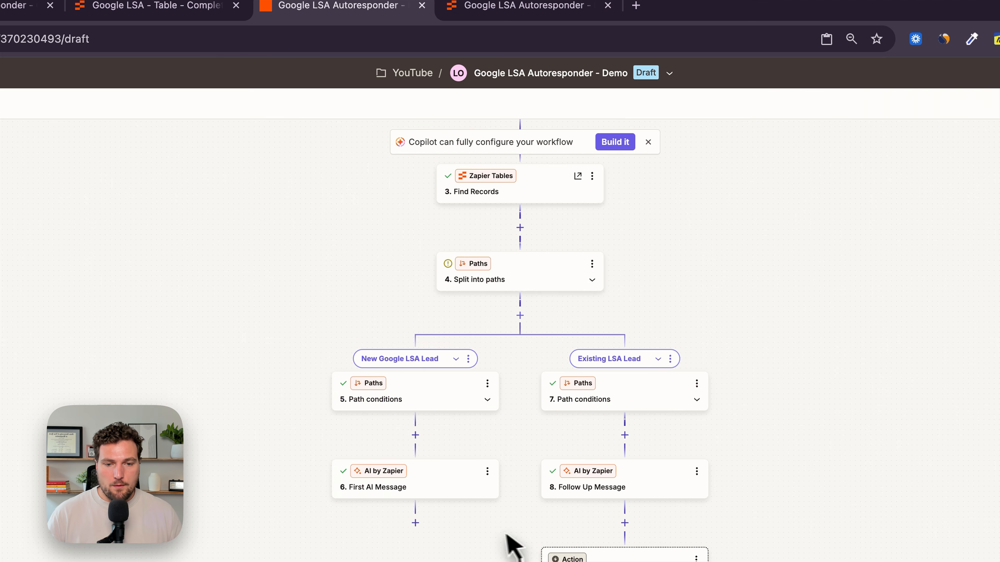
scroll(504, 540, down, 2)
scroll(500, 527, up, 5)
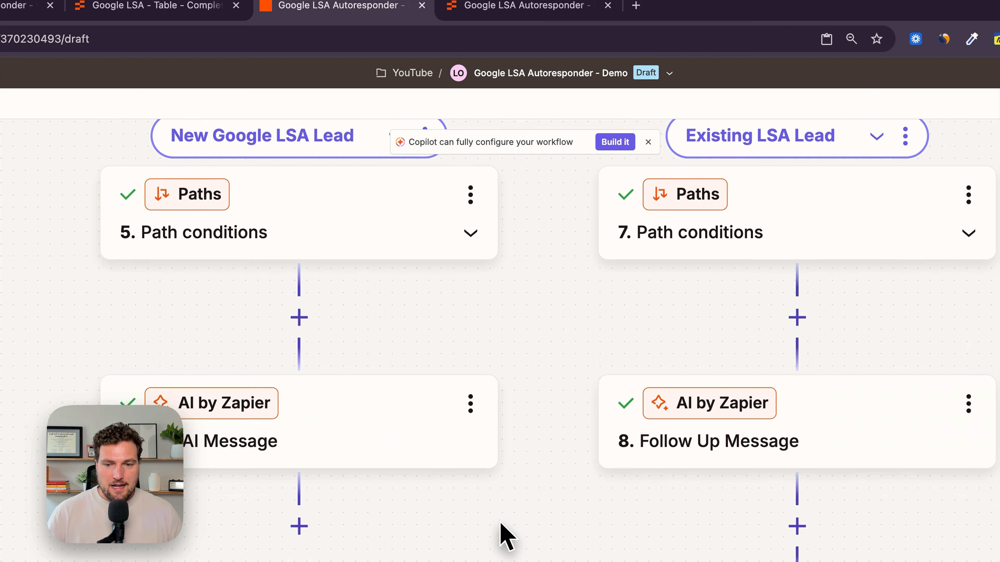
- Set the Existing LSA Lead path's empty action to Twilio Send SMS with the connected account and continue
click(698, 552)
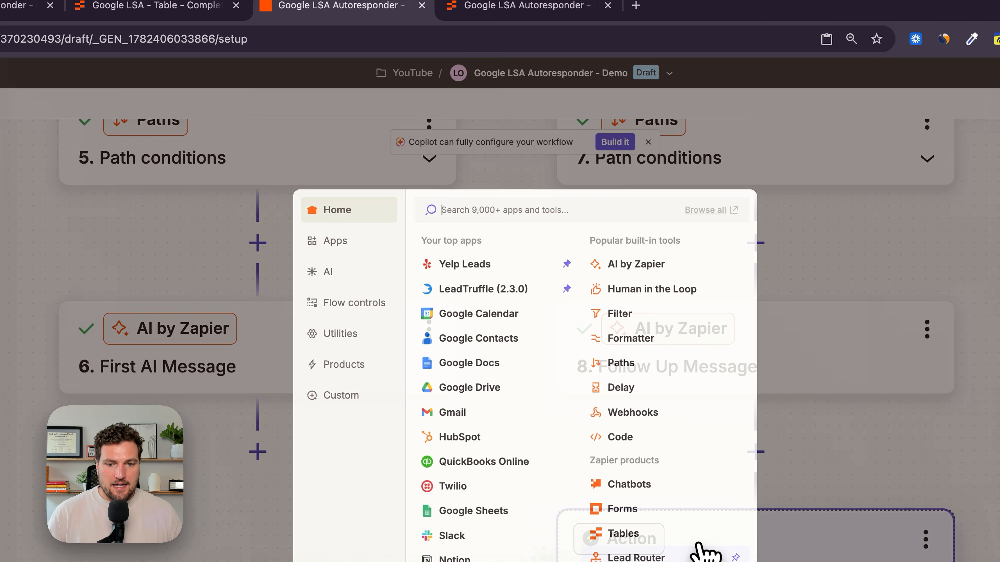
text(twilio)
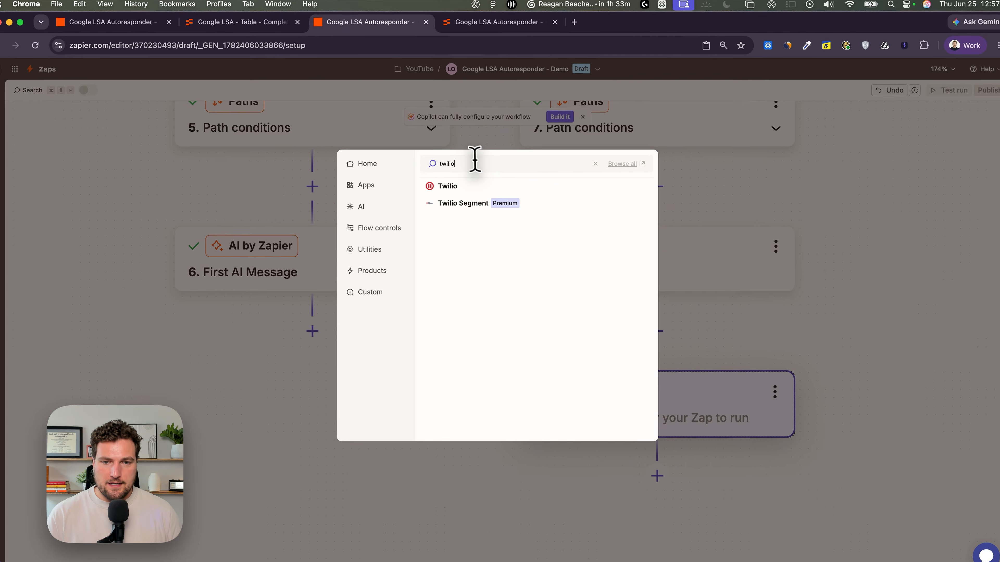
click(453, 241)
click(657, 309)
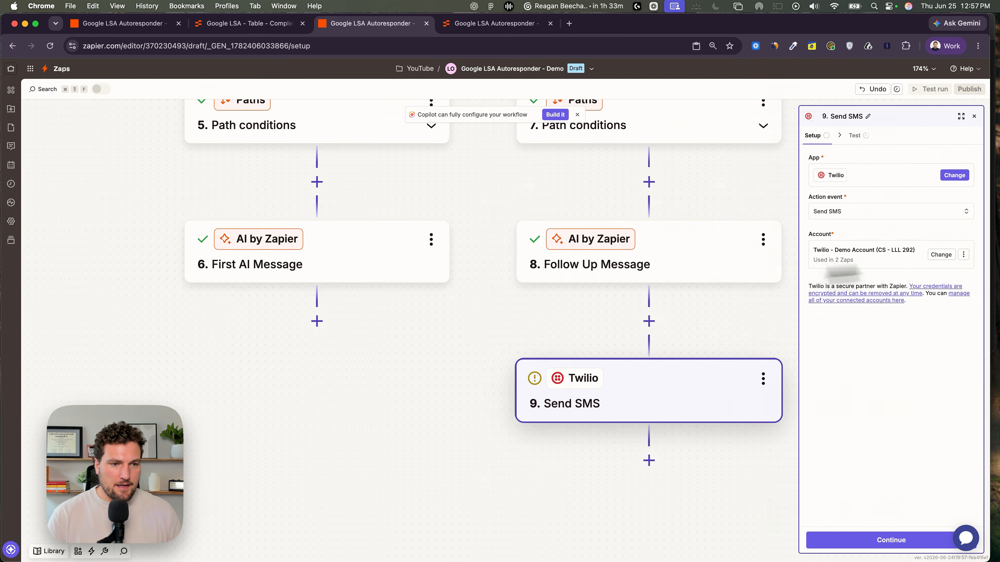
click(882, 539)
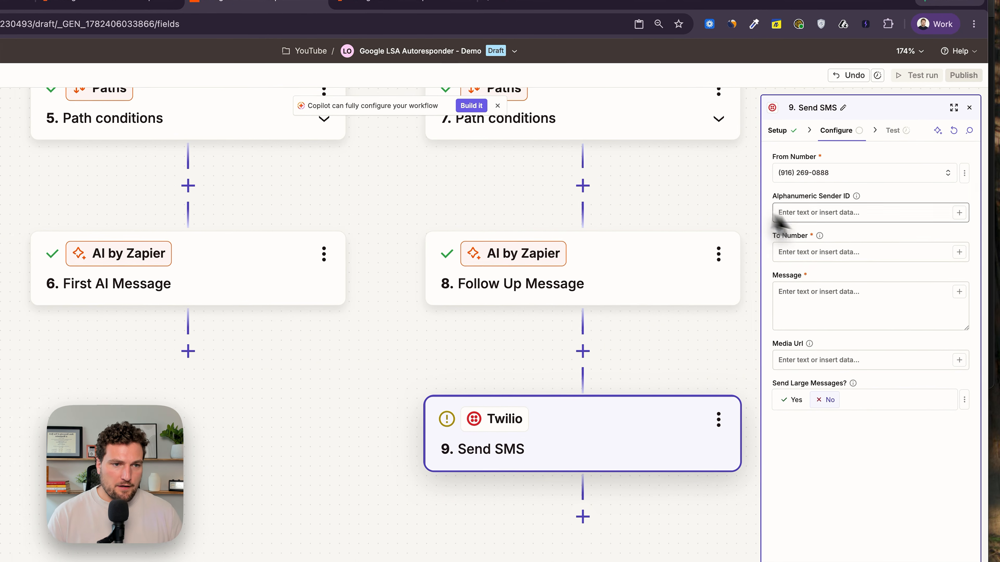
- Map the New SMS From number into the To Number field
click(811, 248)
text(/)
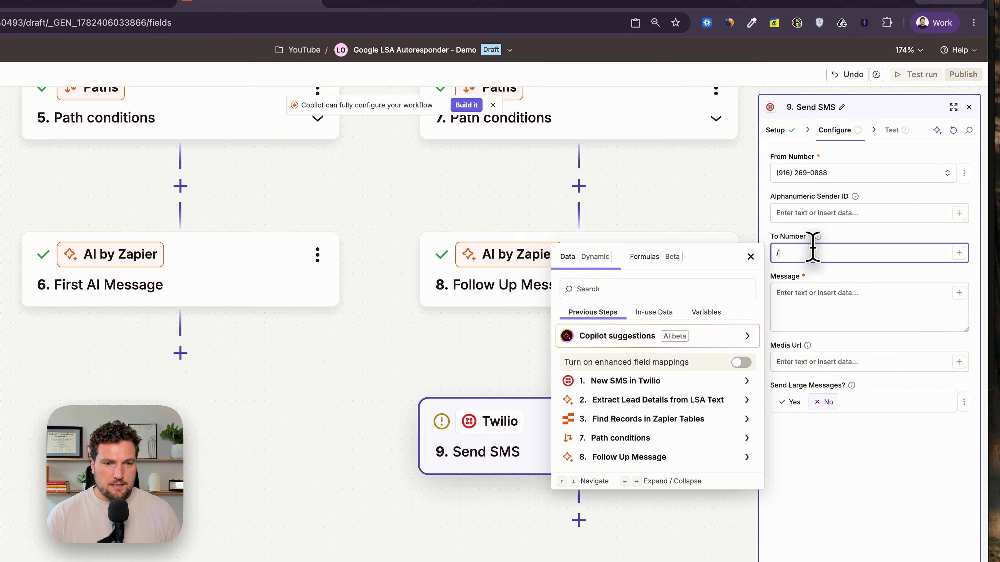
click(626, 381)
click(622, 362)
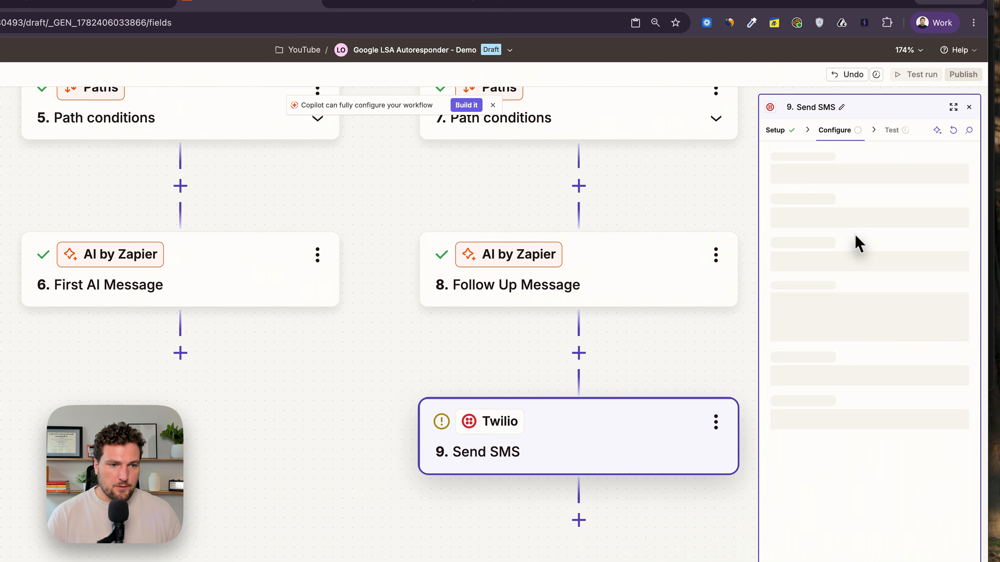
- Map the Follow Up Message's Message Body into Message and set Send Large Messages to Yes
click(814, 292)
text(/)
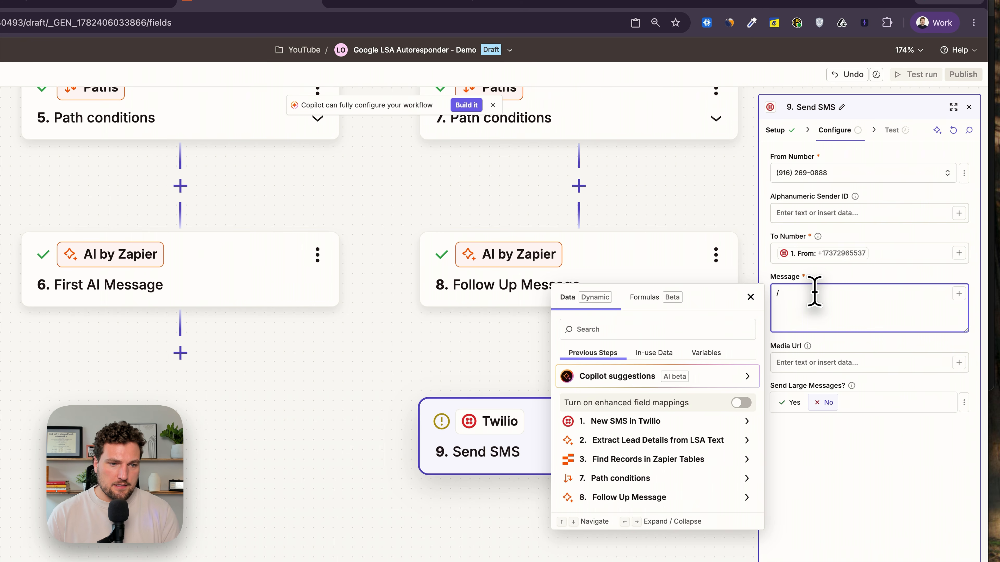
click(665, 497)
click(610, 543)
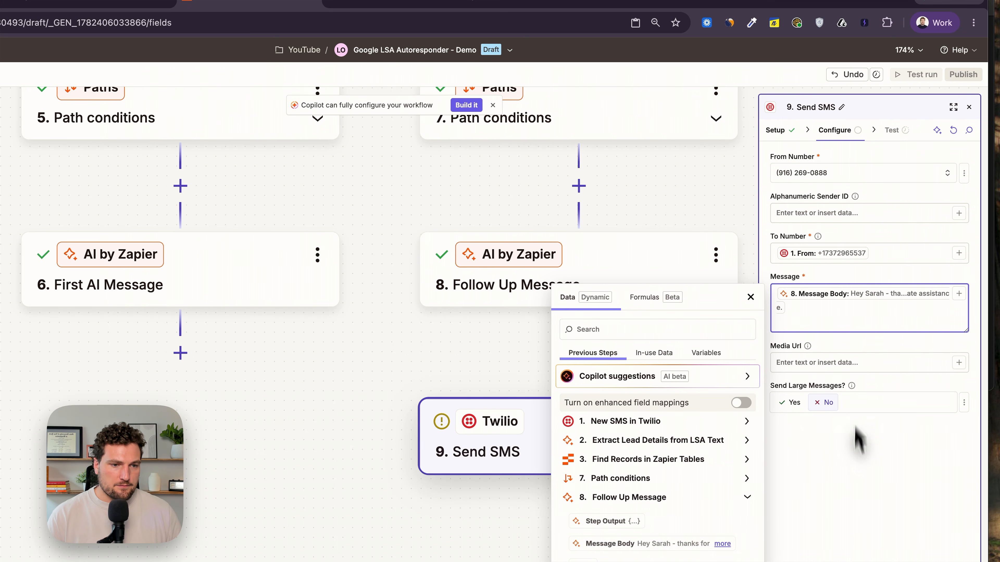
click(860, 463)
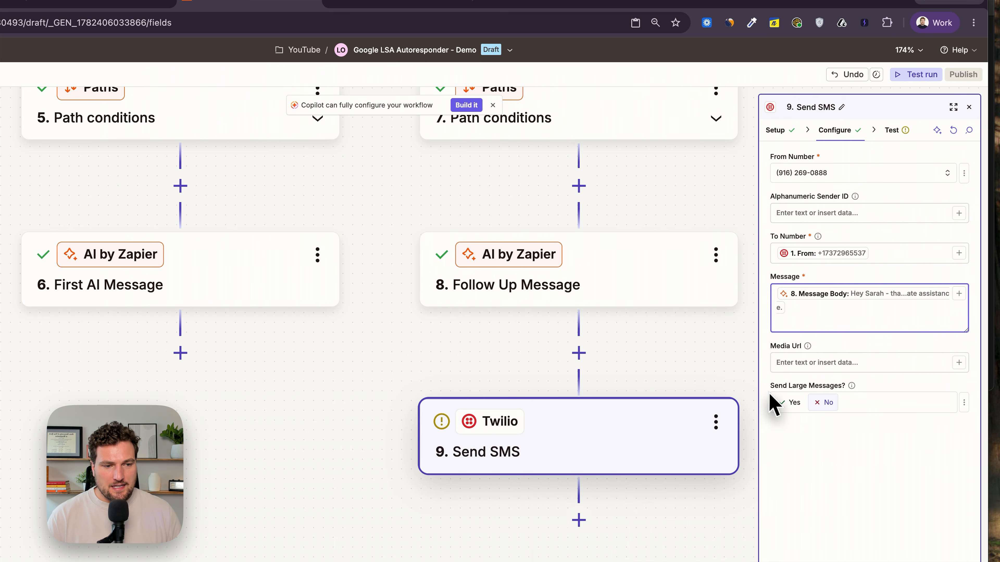
click(787, 403)
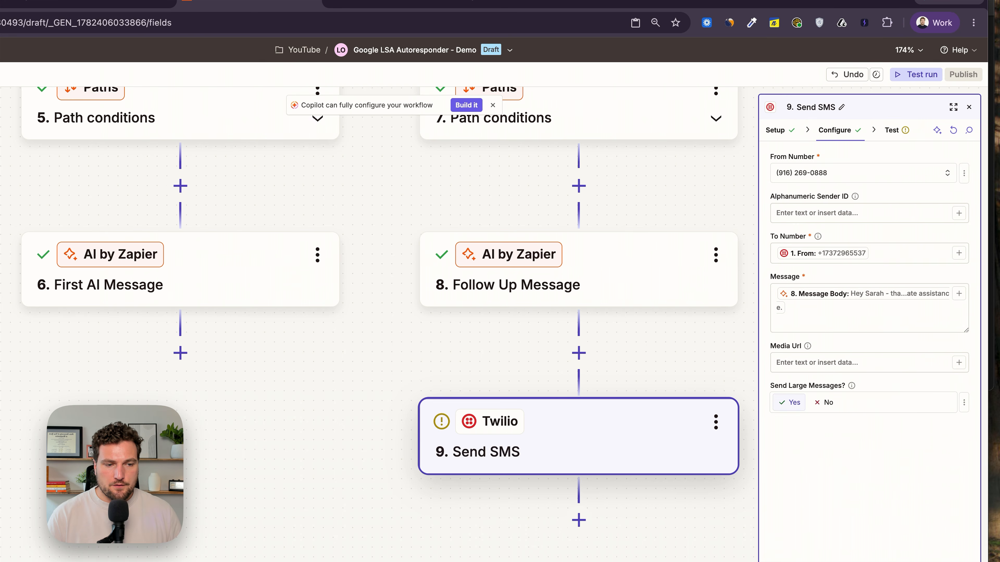
- Test the Send SMS step, check the sent text message, and close the step
click(842, 559)
click(842, 559)
drag(988, 1, 702, 1)
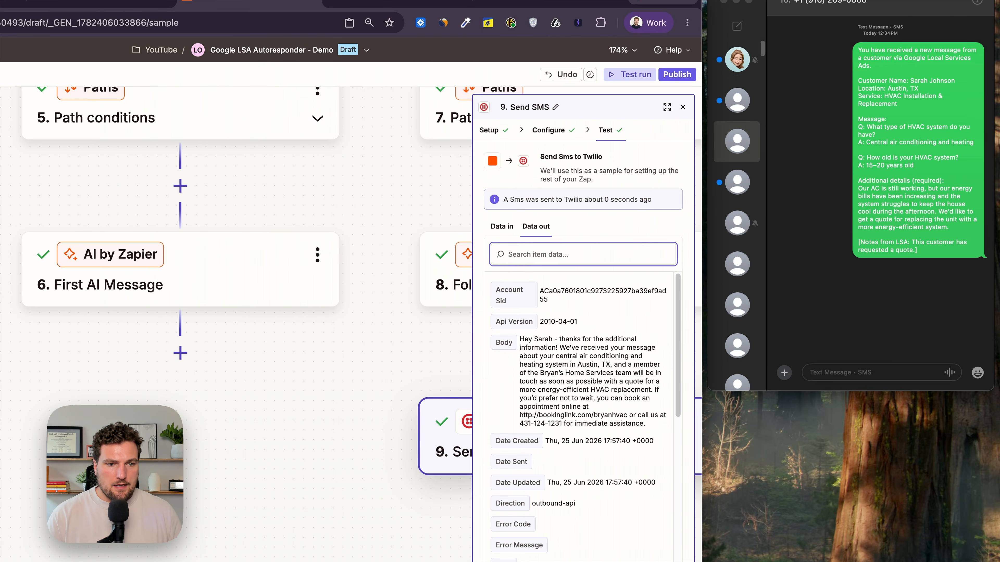
scroll(591, 362, down, 10)
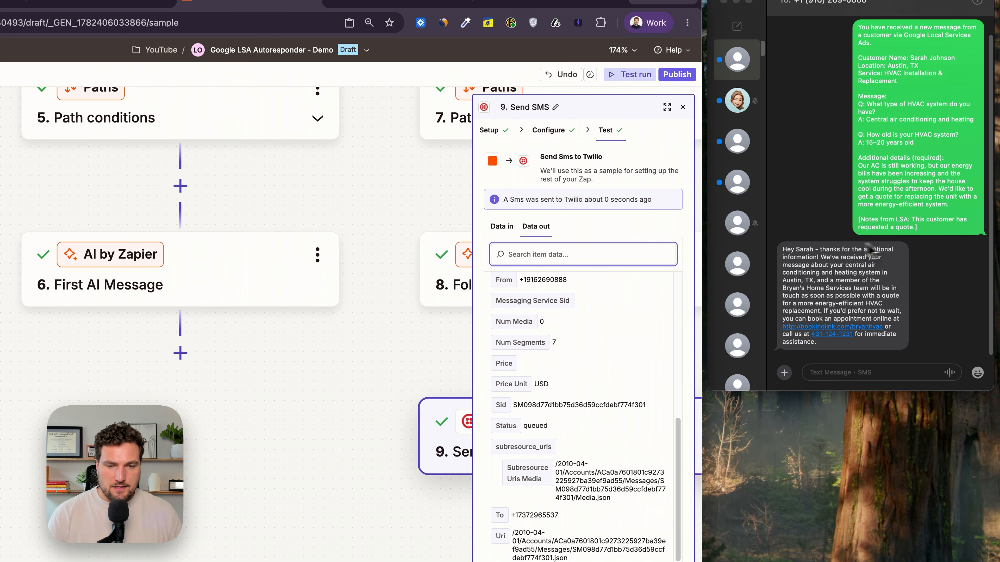
click(243, 377)
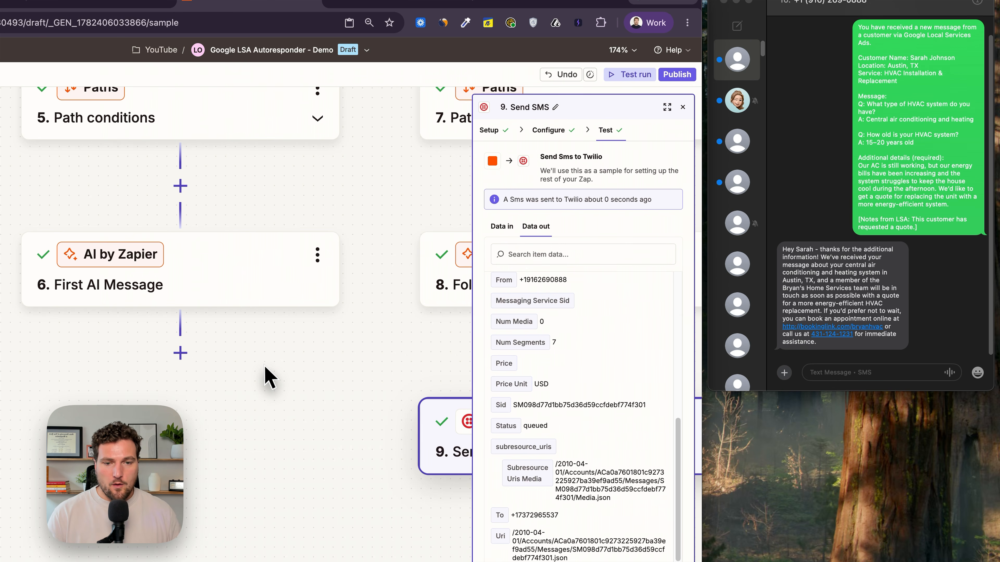
click(683, 107)
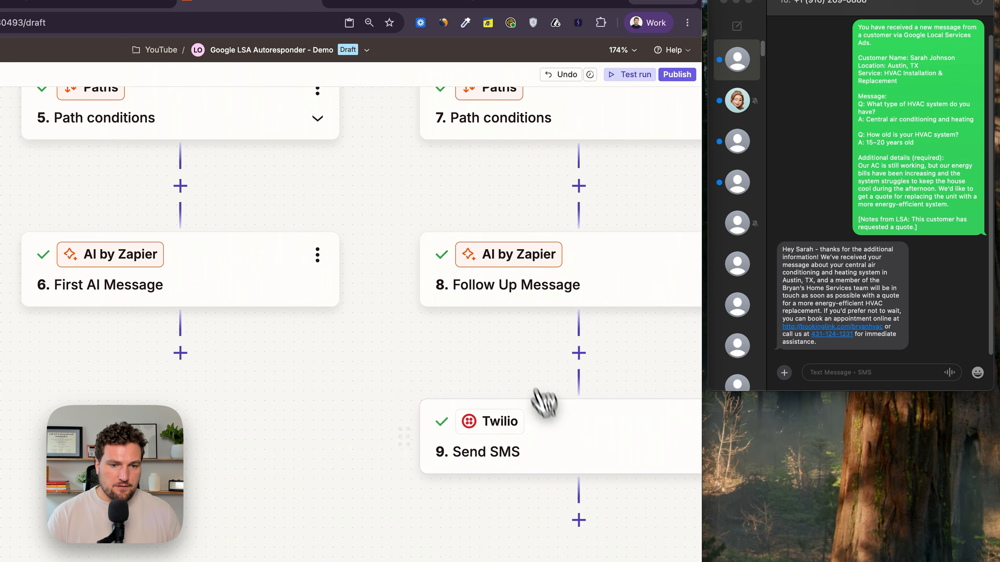
- Copy the Send SMS step into the New Google LSA Lead path below First AI Message
click(559, 427)
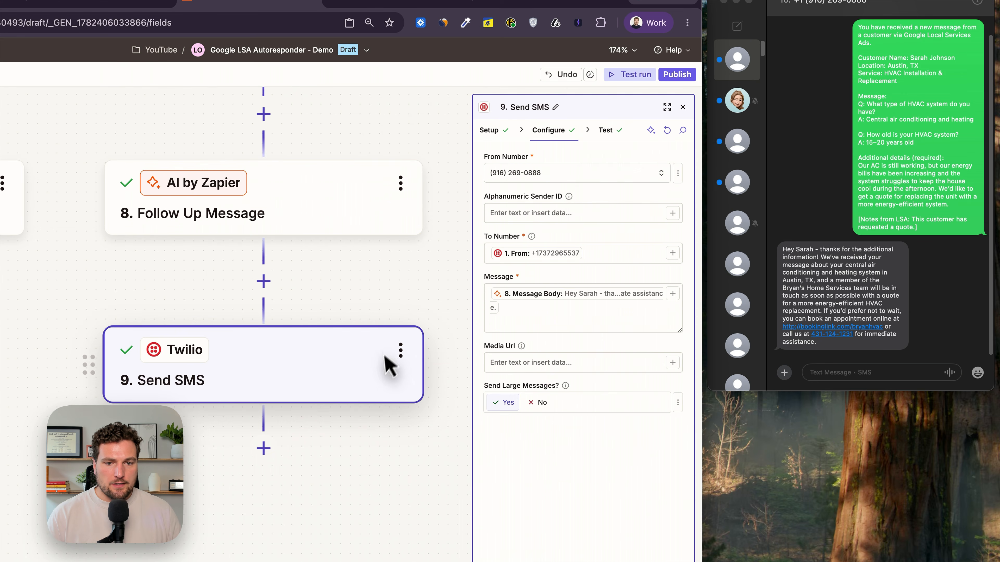
click(401, 351)
click(452, 371)
drag(500, 447, 237, 248)
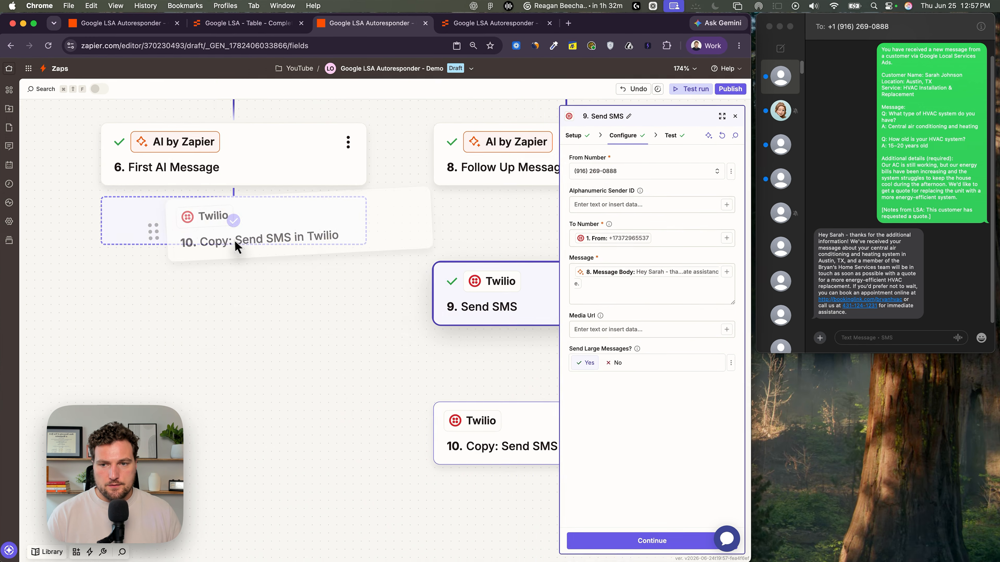
click(329, 335)
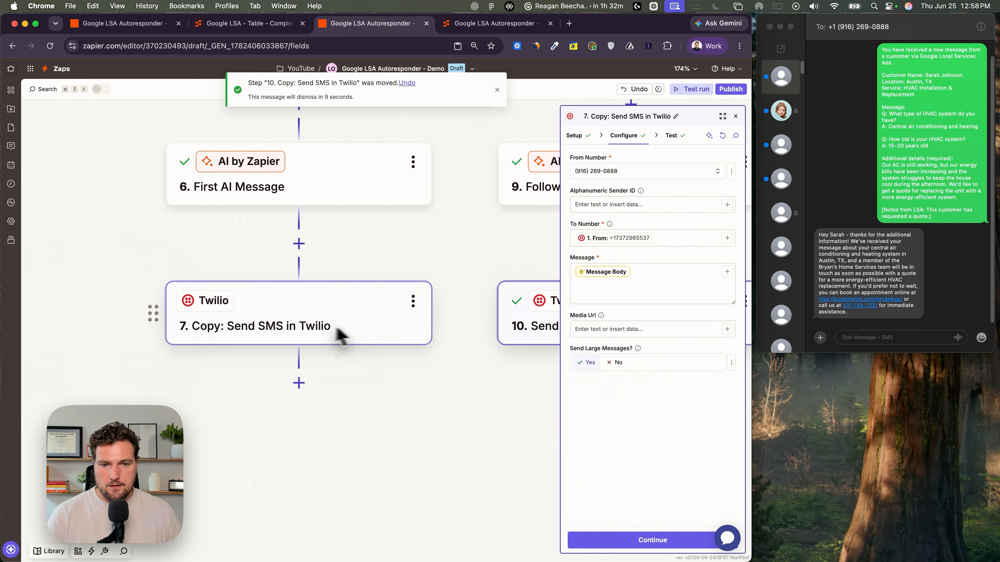
- Rename the copied step as Send SMS in Twilio and map First AI Message's Message Body into its Message
click(676, 117)
click(638, 272)
text(/mess)
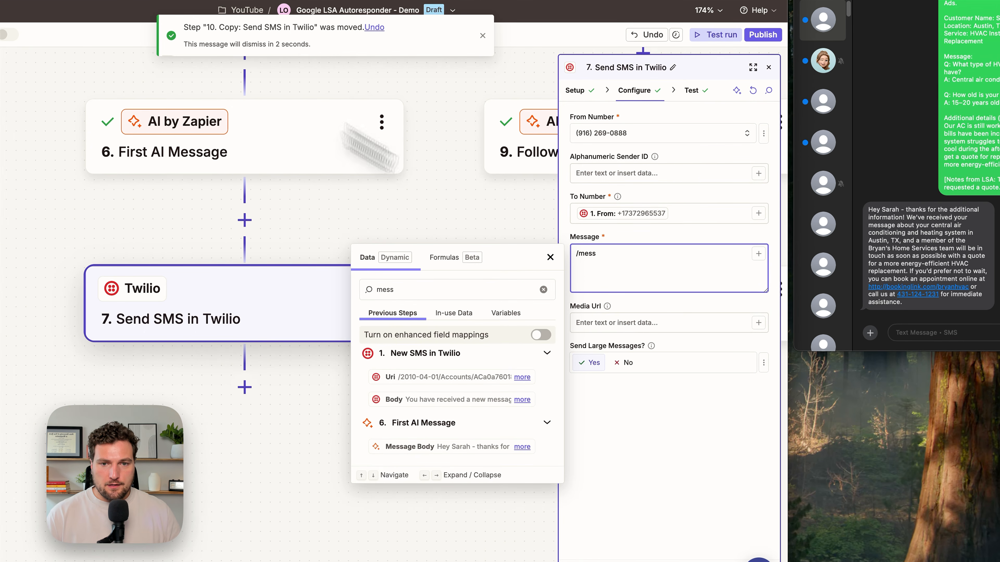
click(395, 208)
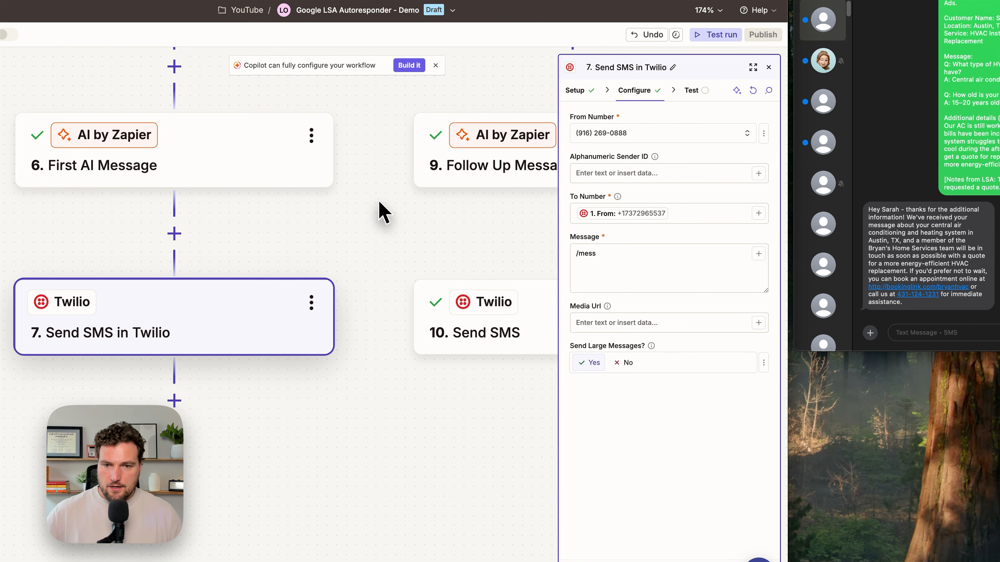
scroll(381, 213, down, 3)
click(624, 270)
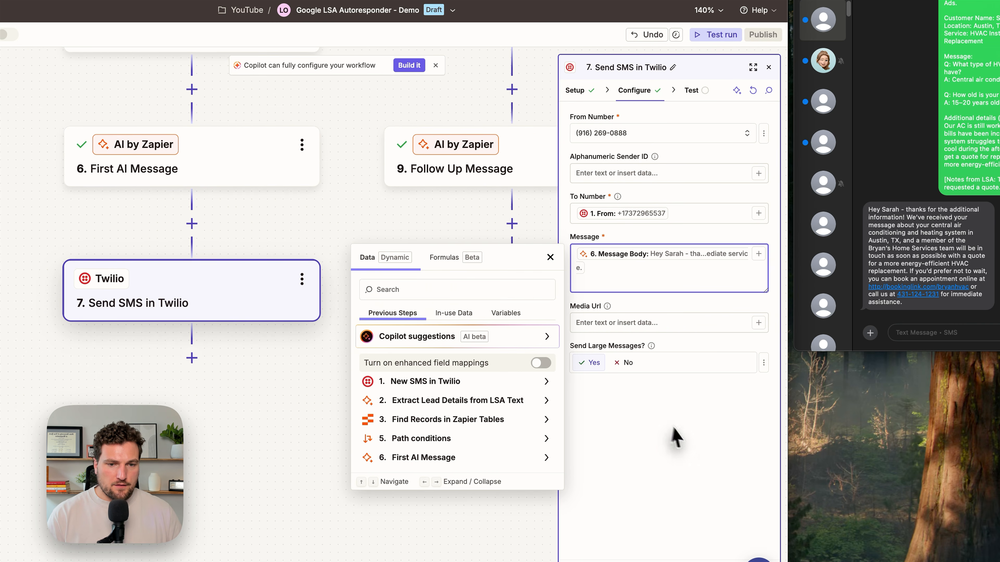
- Test the Send SMS in Twilio step and check the text message it sends to the phone
click(671, 435)
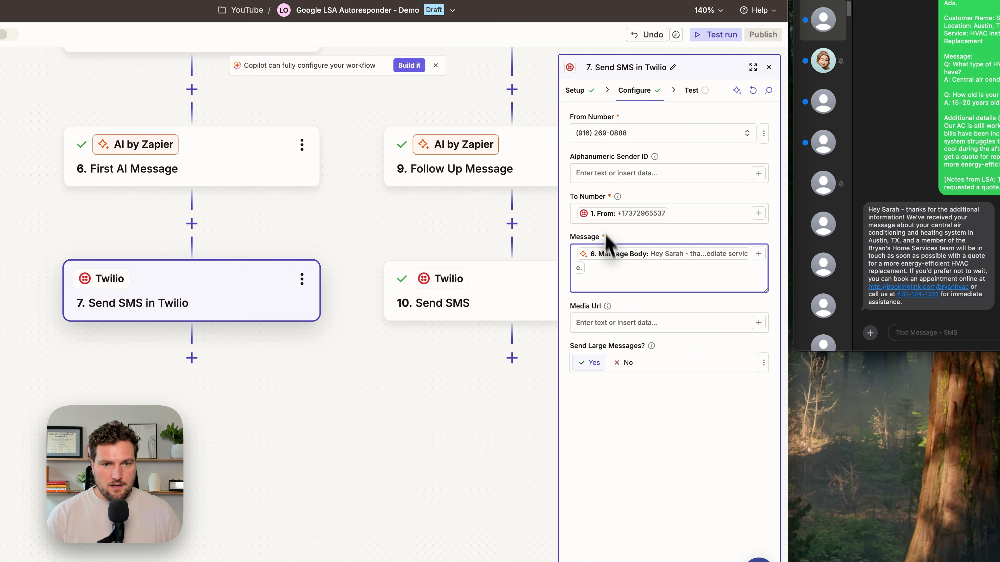
click(630, 536)
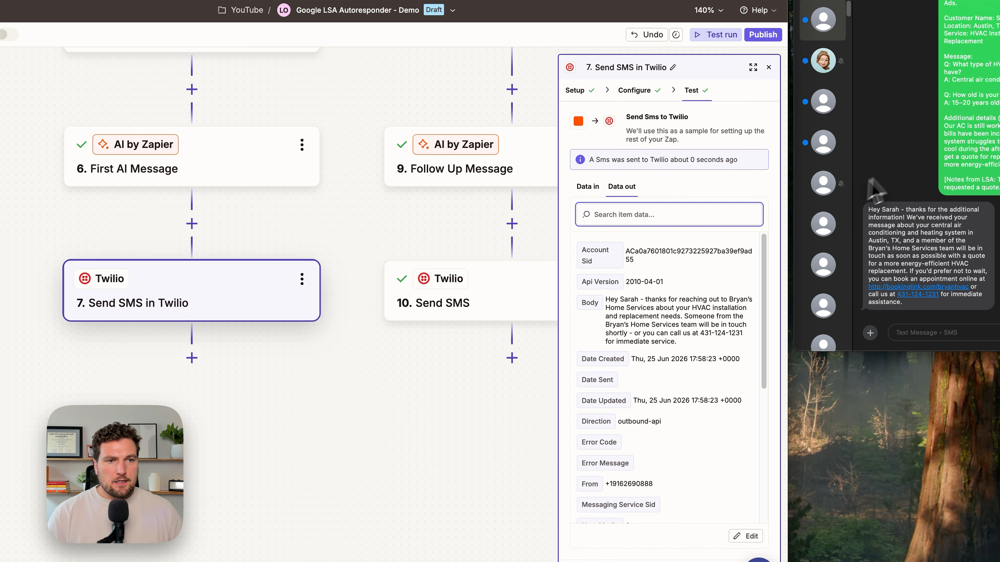
click(880, 172)
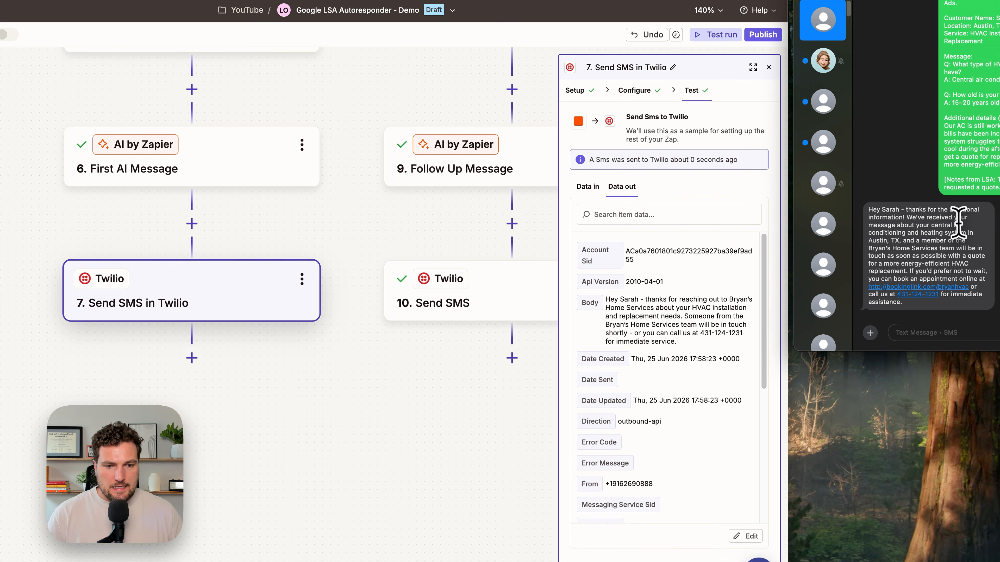
click(389, 240)
drag(391, 228, 352, 224)
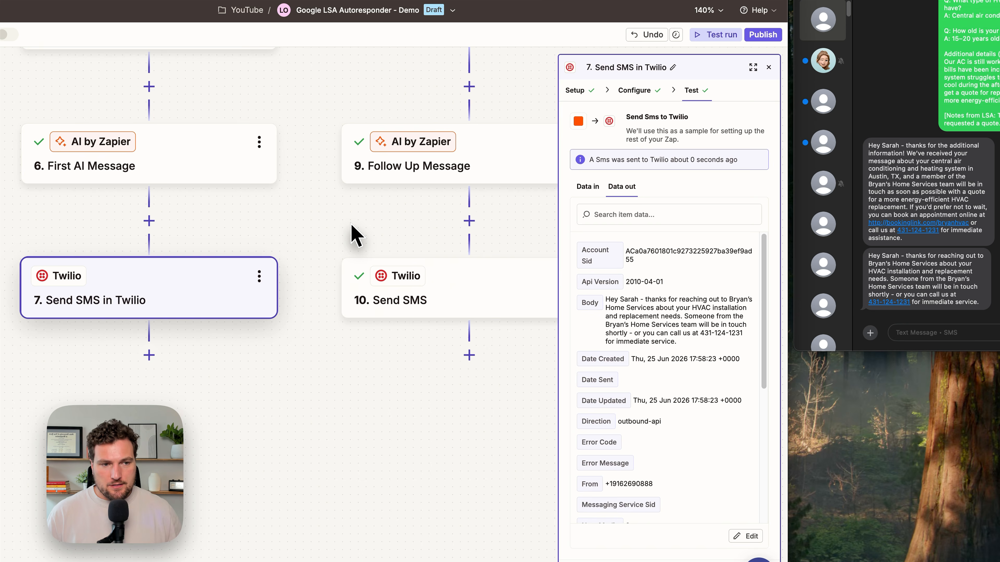
scroll(367, 220, up, 2)
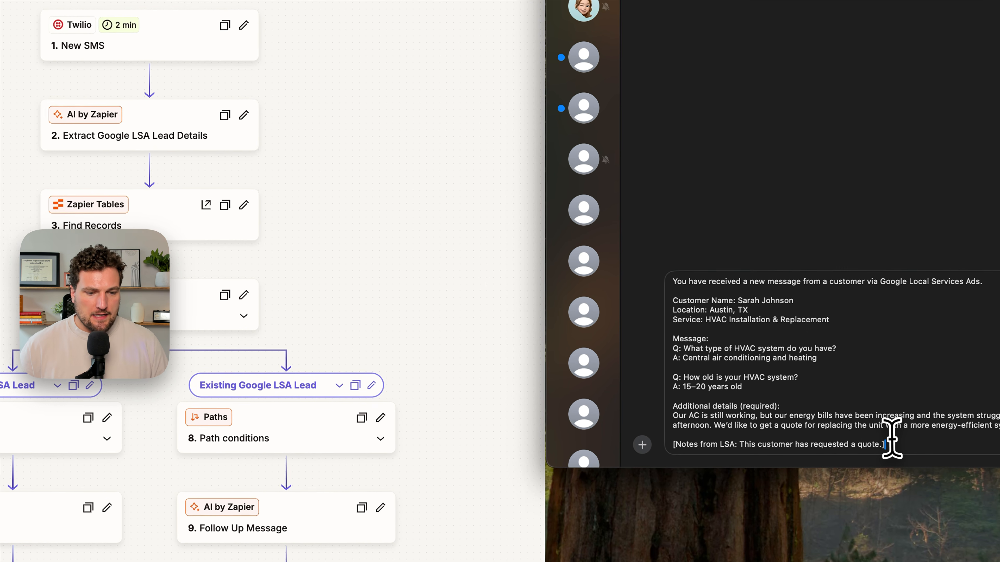
- Send the sample Google LSA lead message from the phone and read the automated reply
key(Return)
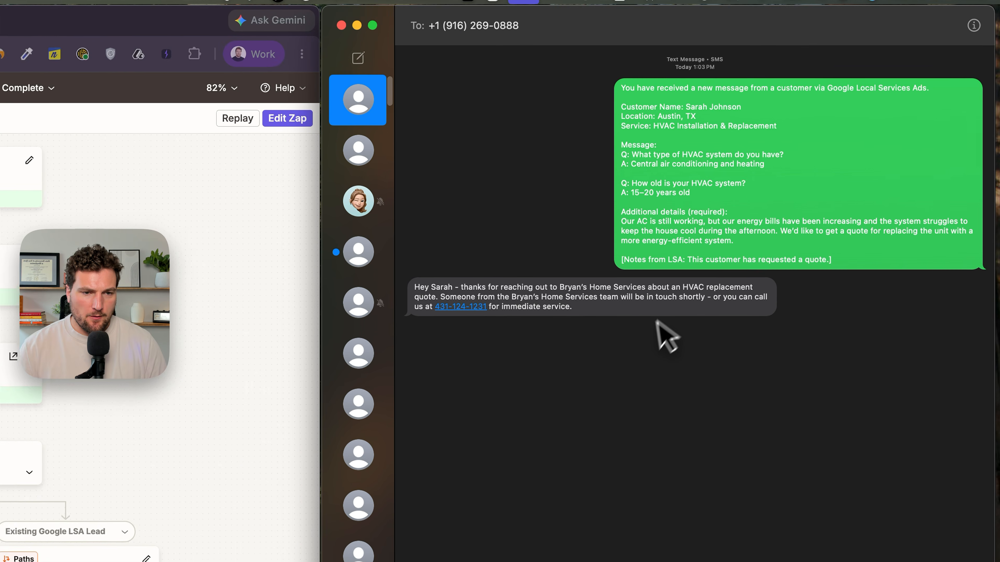
key(super+plus)
key(super+plus)
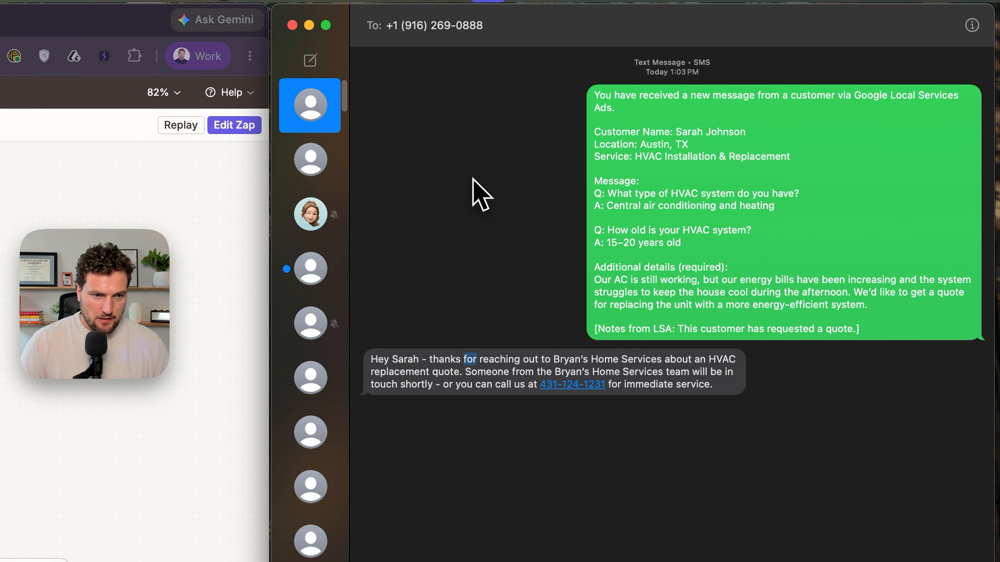
drag(434, 362, 481, 366)
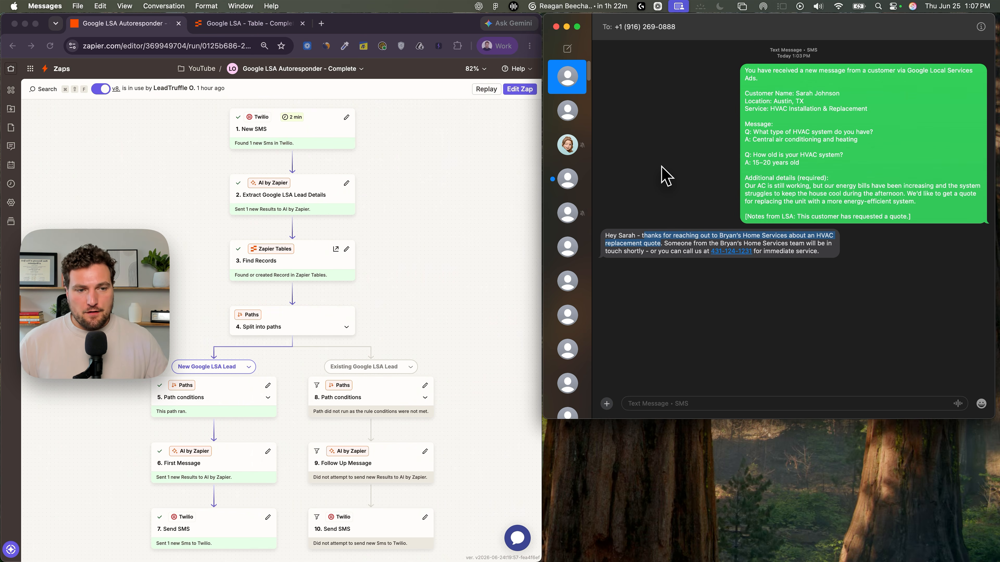
- Paste and send a follow-up LSA message from the same customer adding their phone number, checking the leads table first
click(310, 355)
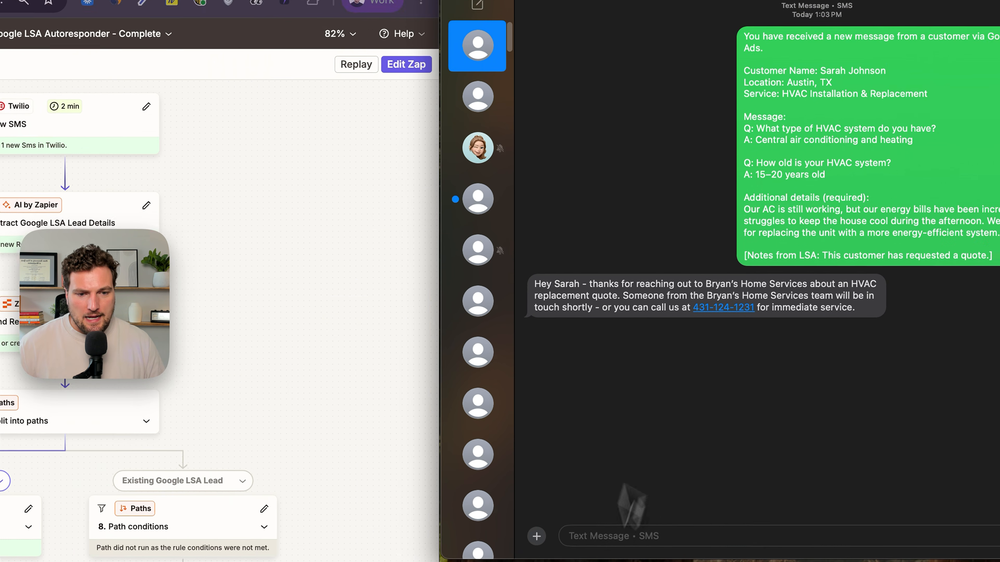
click(592, 535)
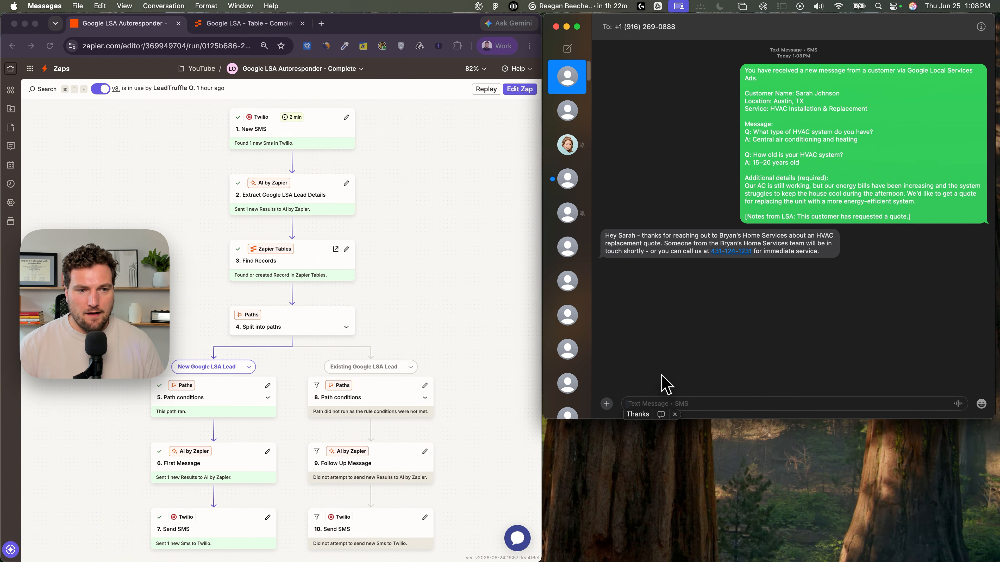
click(71, 425)
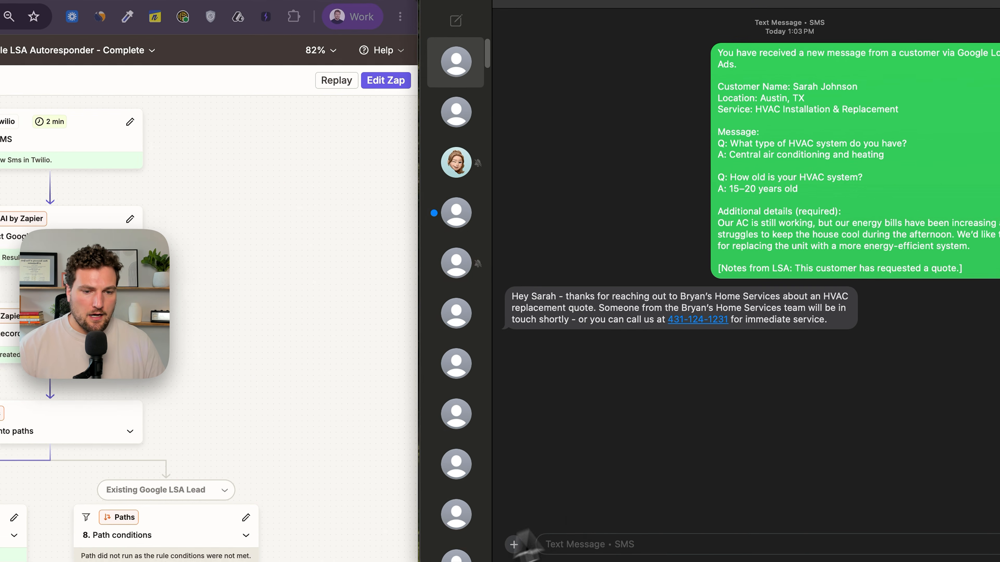
click(651, 404)
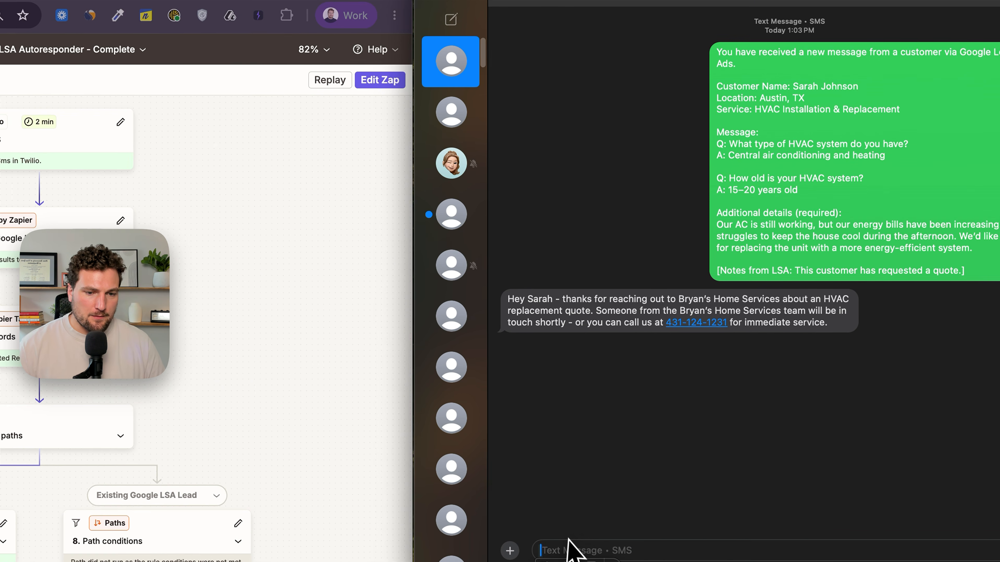
key(super+v)
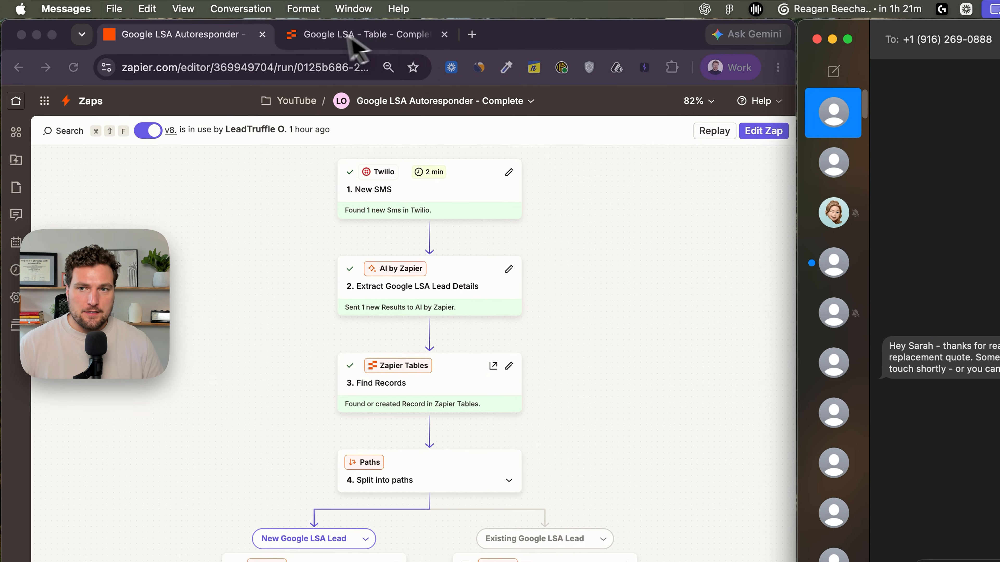
click(272, 24)
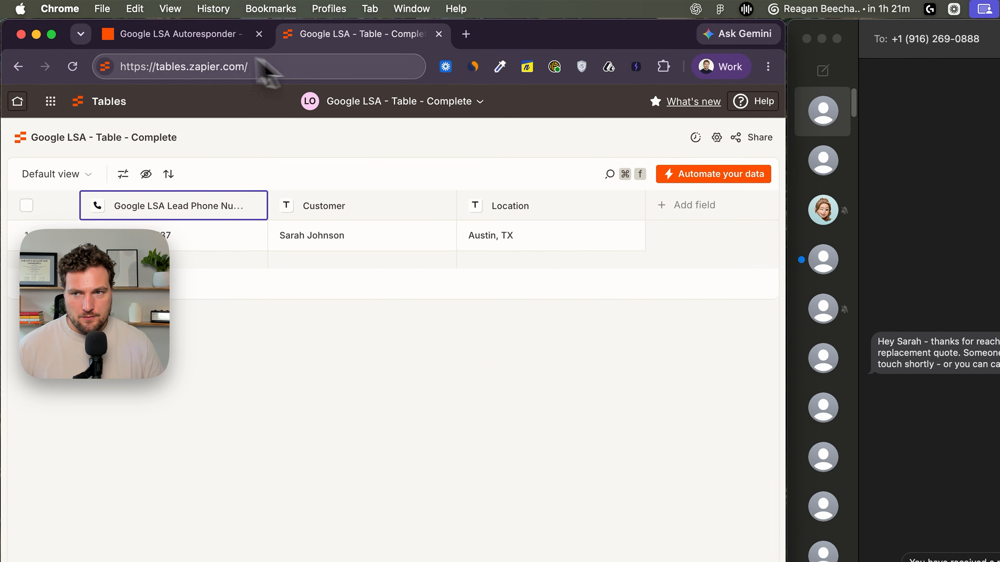
click(151, 24)
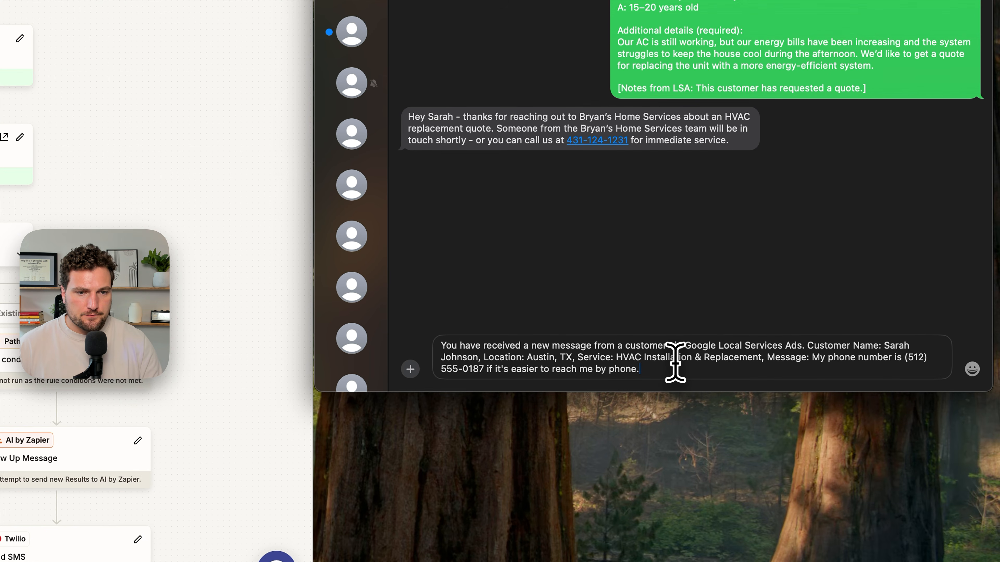
key(Return)
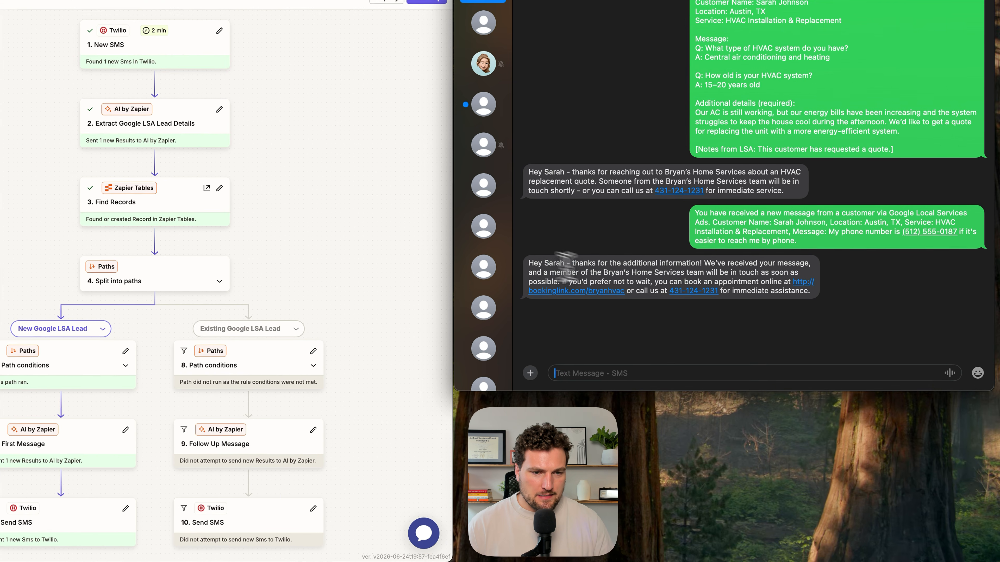
- Review the Zap runs history and each run's details to see which path handled every message
drag(622, 312, 723, 335)
click(652, 239)
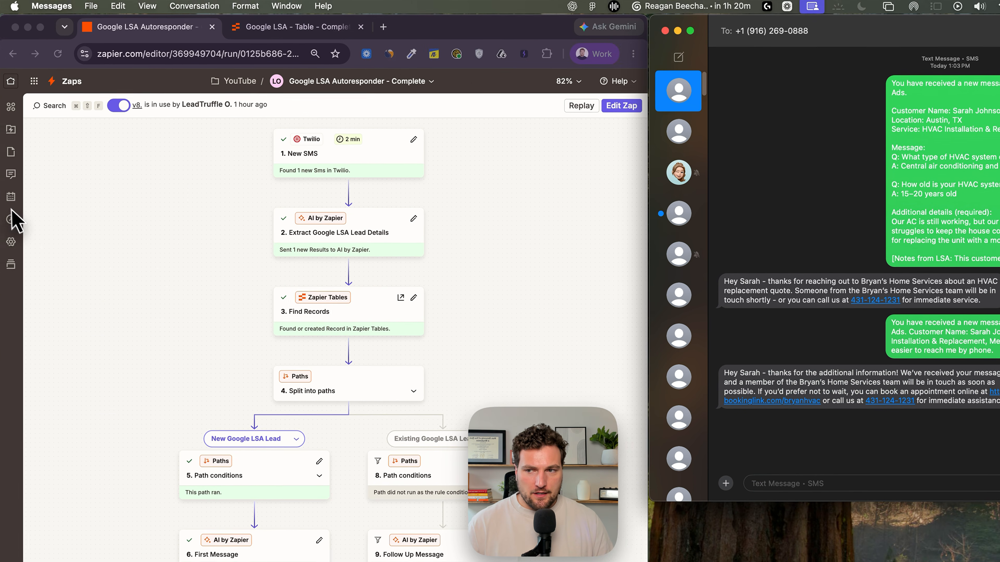
click(12, 219)
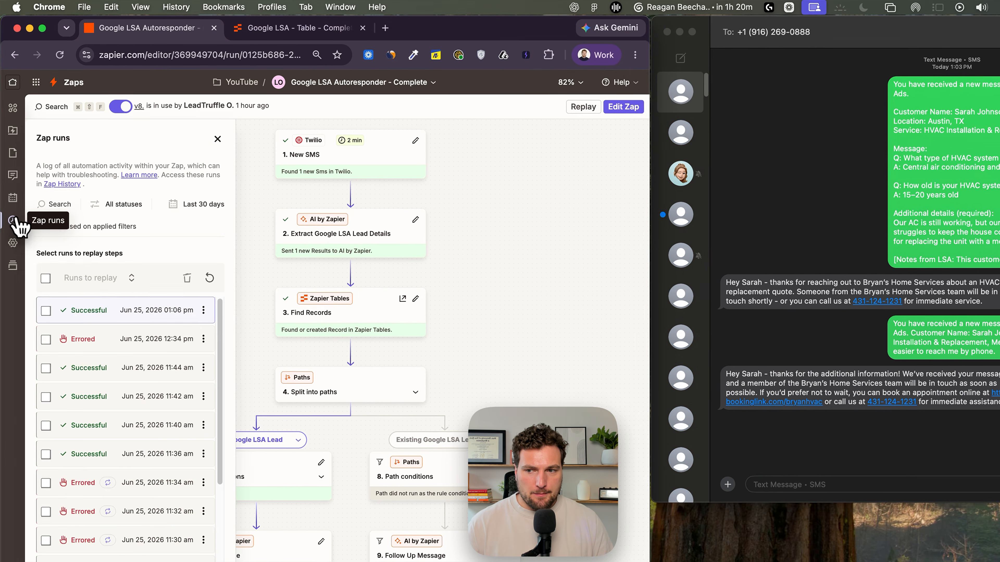
click(211, 279)
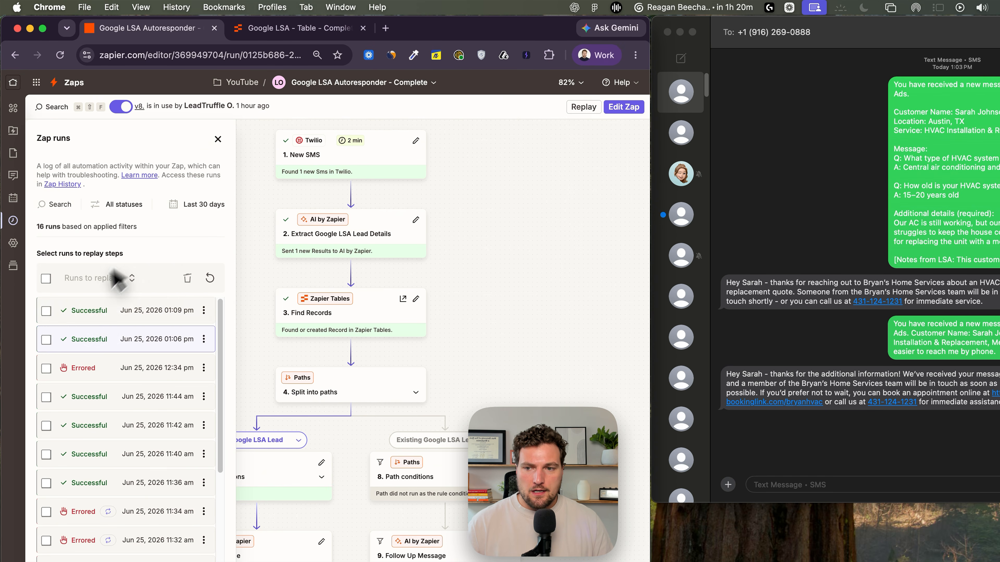
click(94, 315)
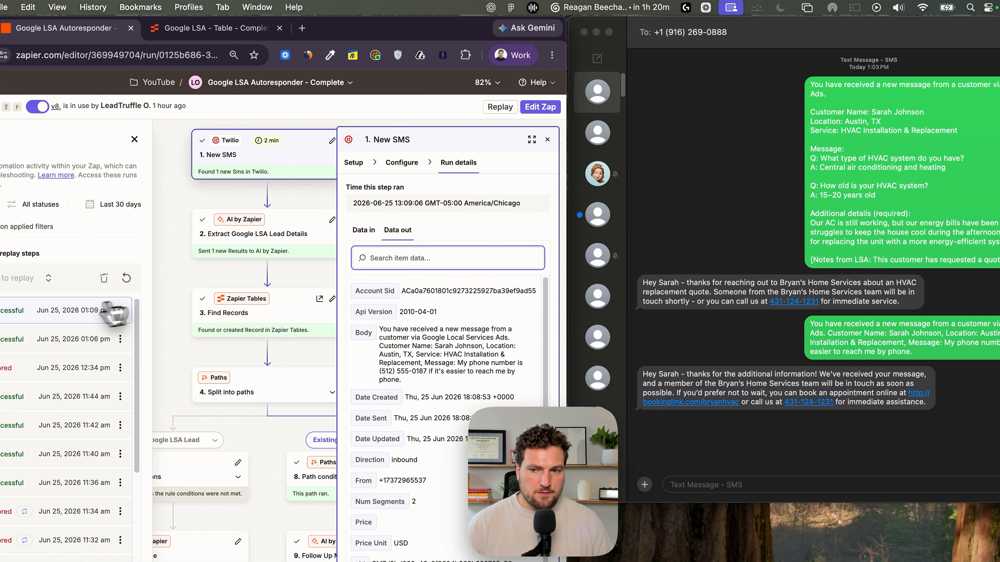
click(630, 139)
scroll(453, 197, left, 4)
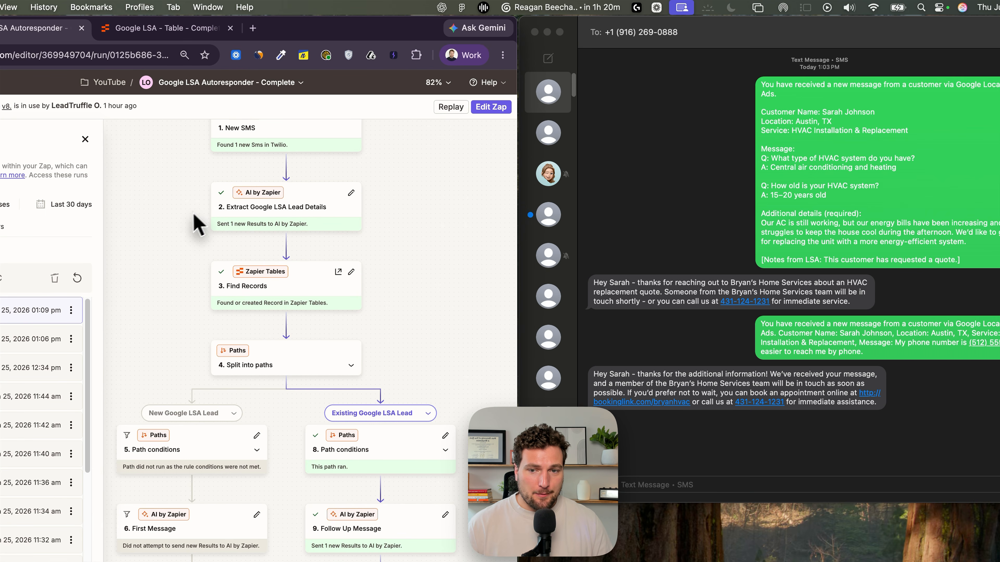
click(161, 28)
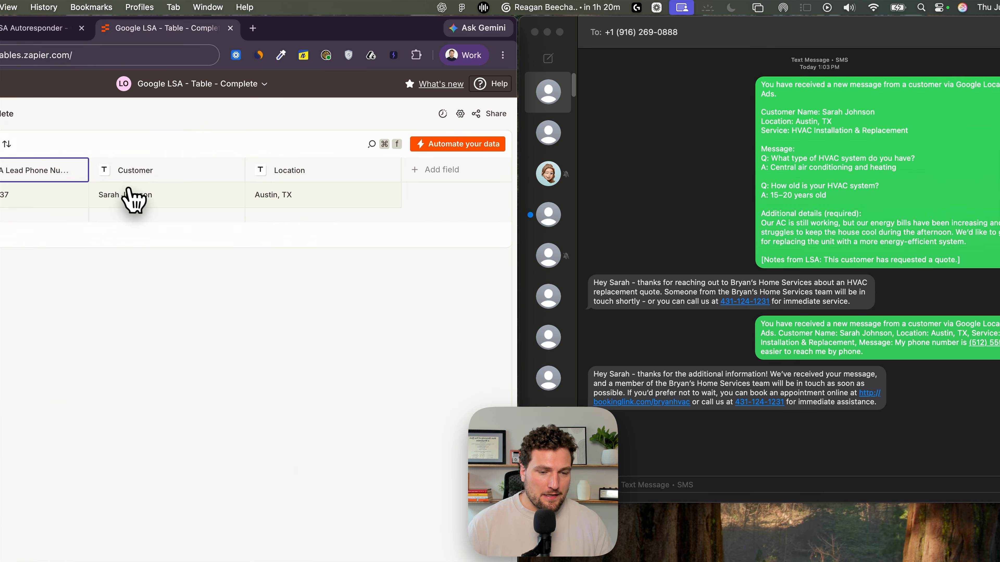
click(16, 29)
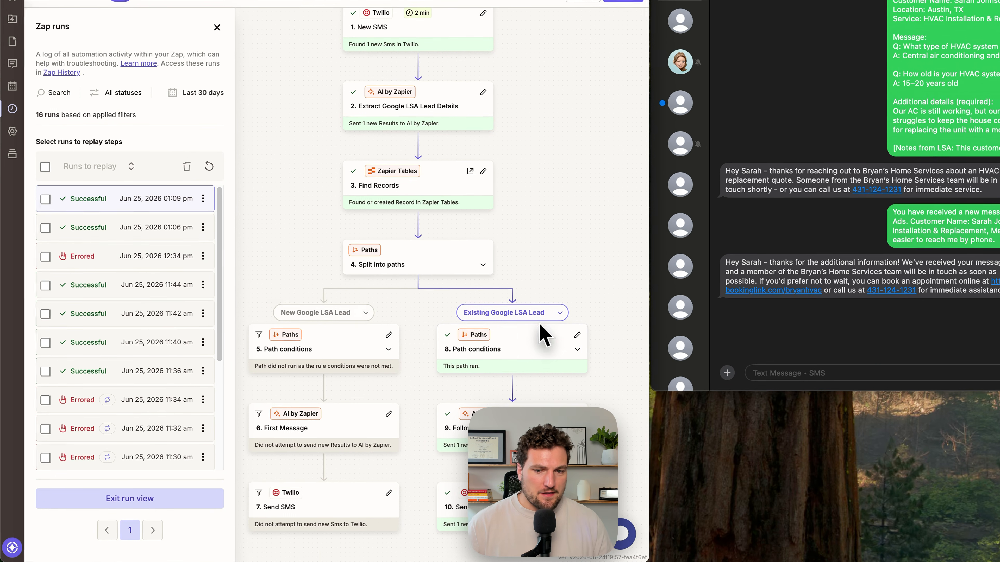
click(124, 233)
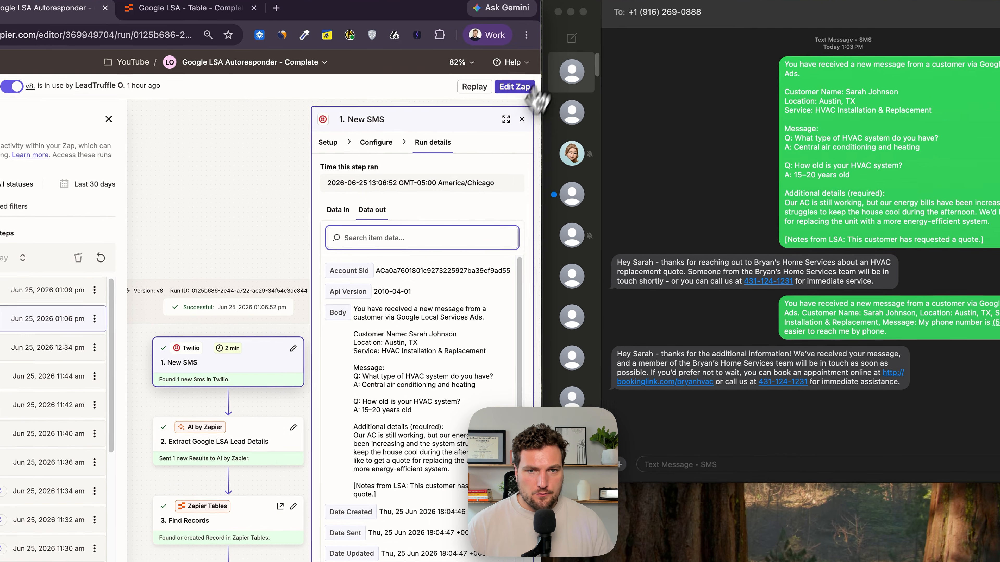
click(521, 119)
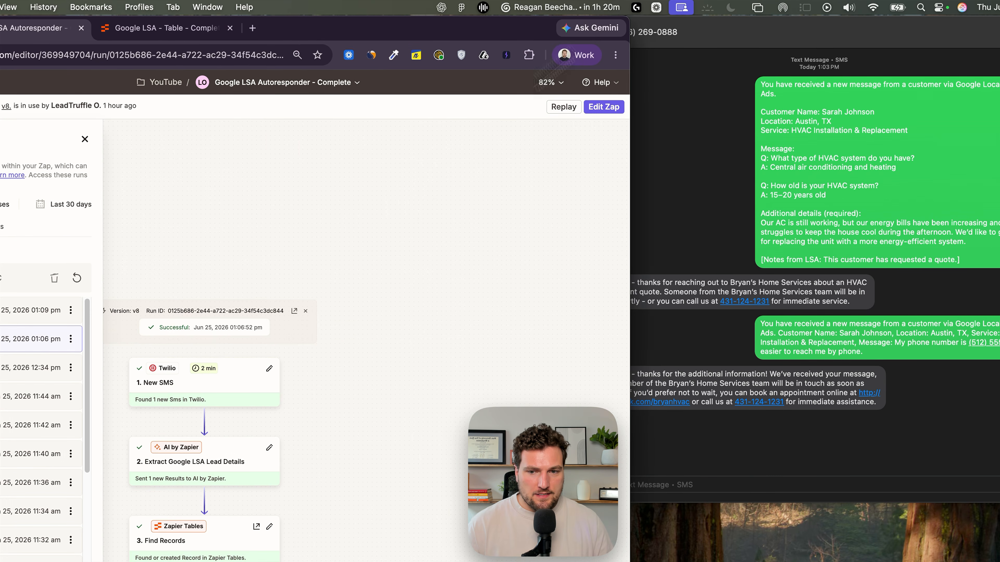
- Reply from the customer's phone with the text "Got it I will call you!"
scroll(456, 245, down, 2)
scroll(443, 281, up, 2)
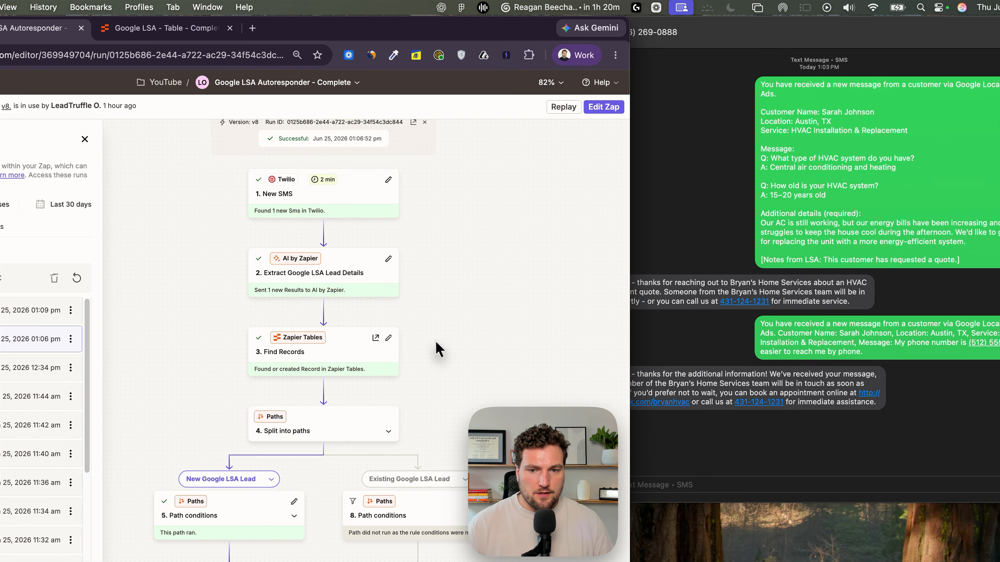
scroll(421, 304, down, 2)
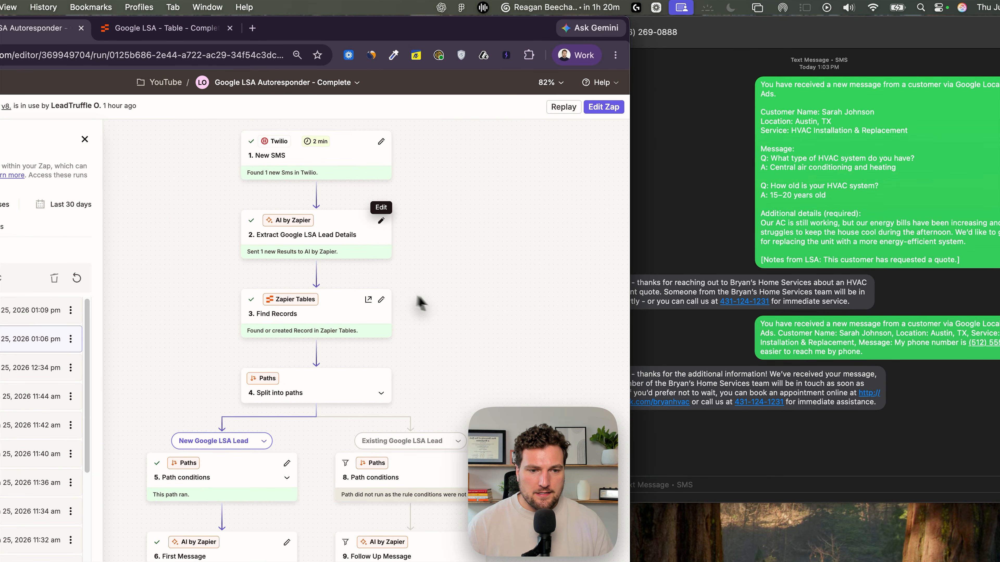
click(724, 210)
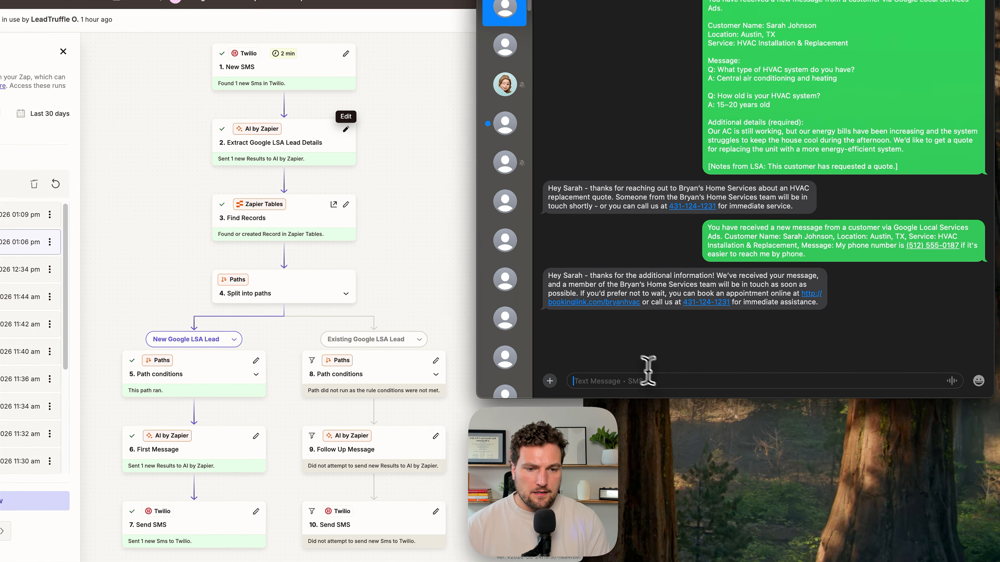
text(Got it I will call)
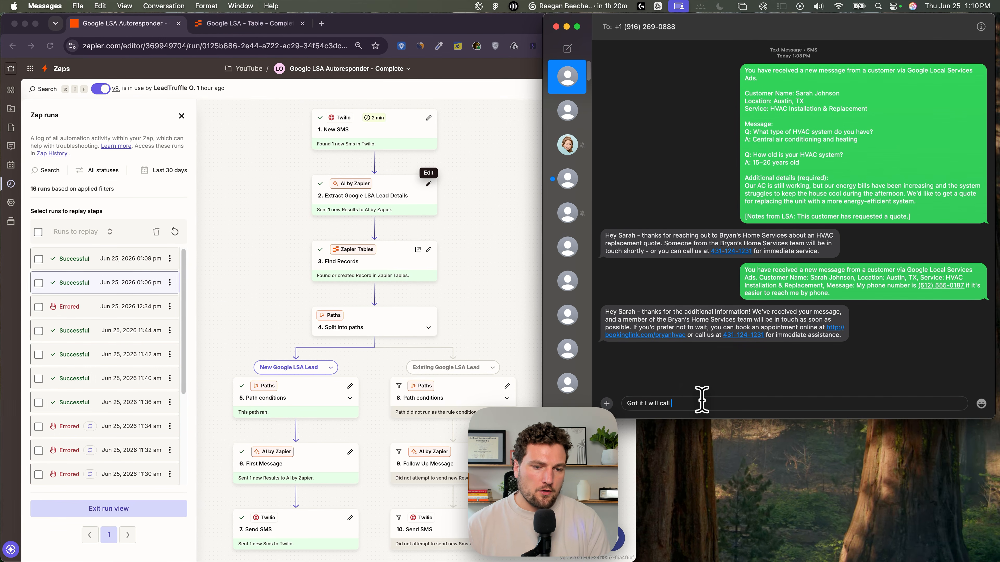
text( you!)
key(Return)
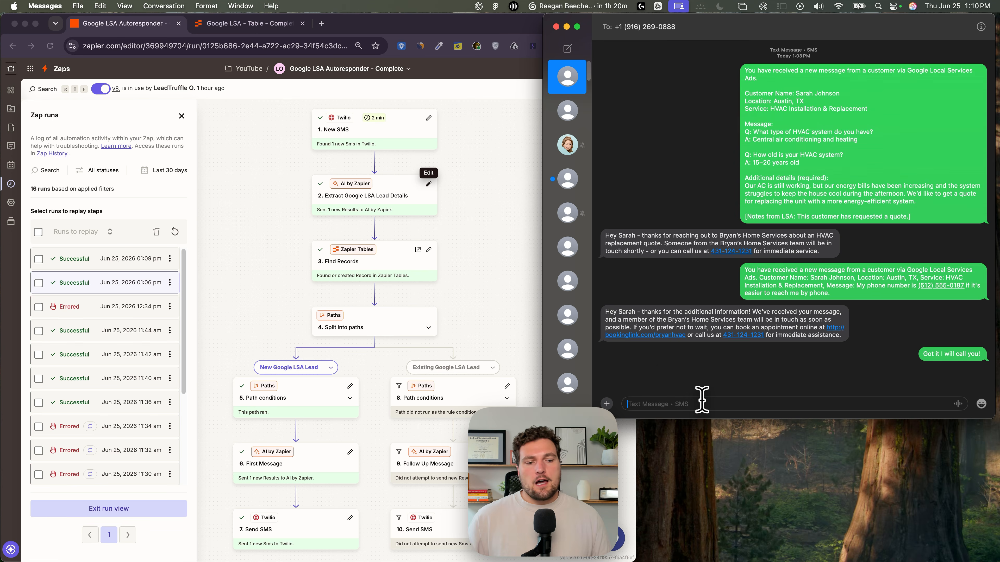
click(508, 207)
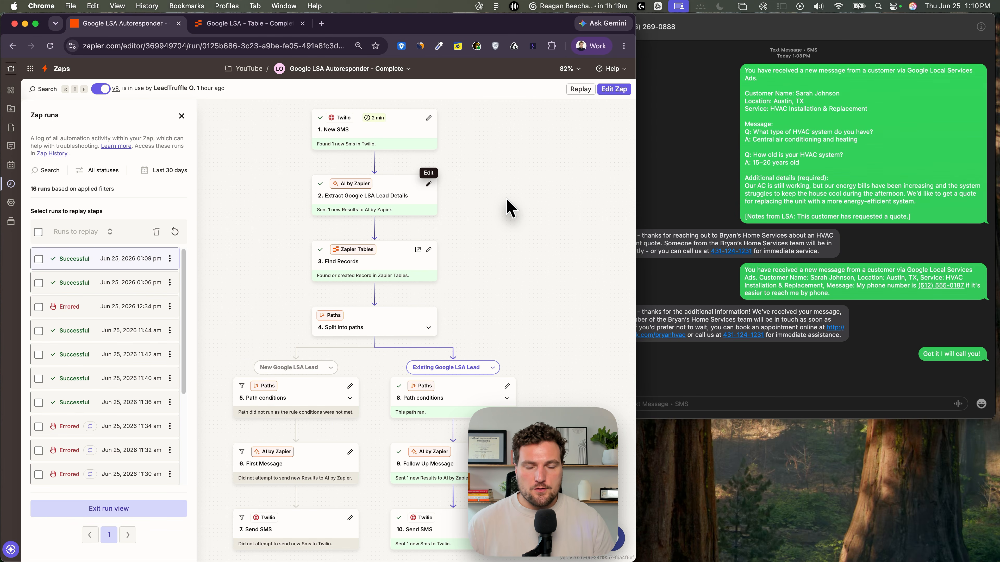